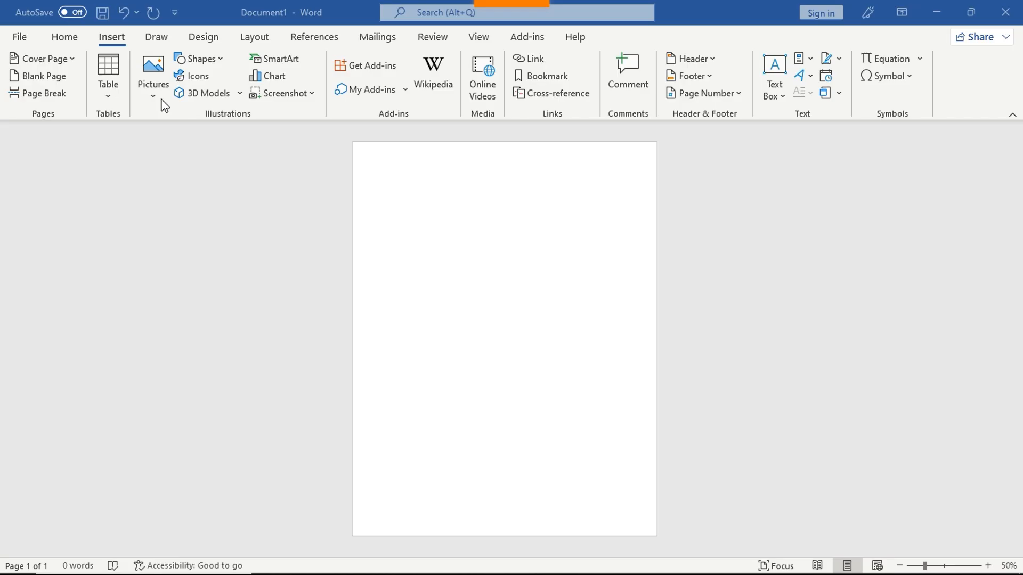
- Insert the picture indonesian_halal_logo_2022 from this device into the blank document
left_click(119, 42)
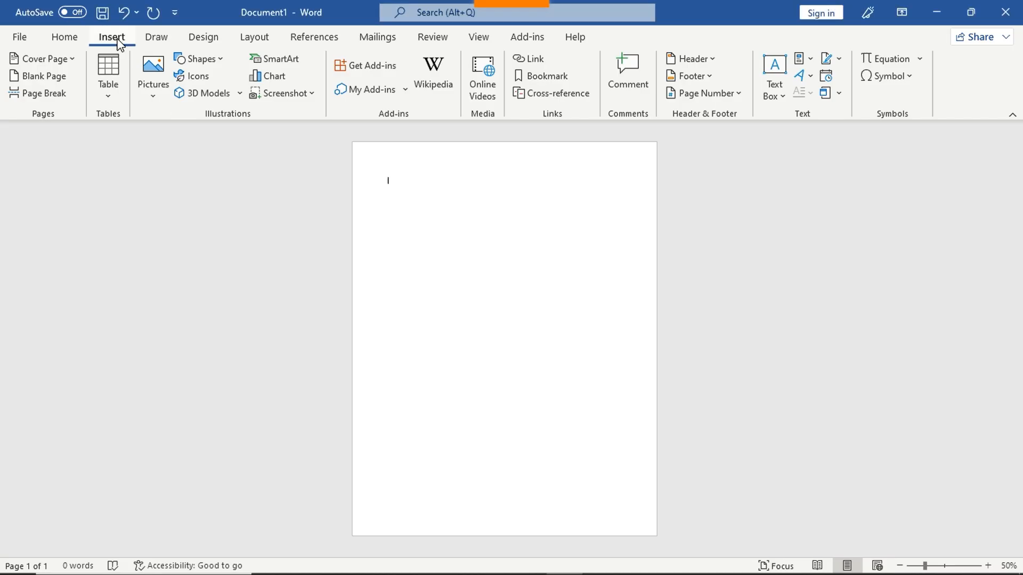
left_click(156, 94)
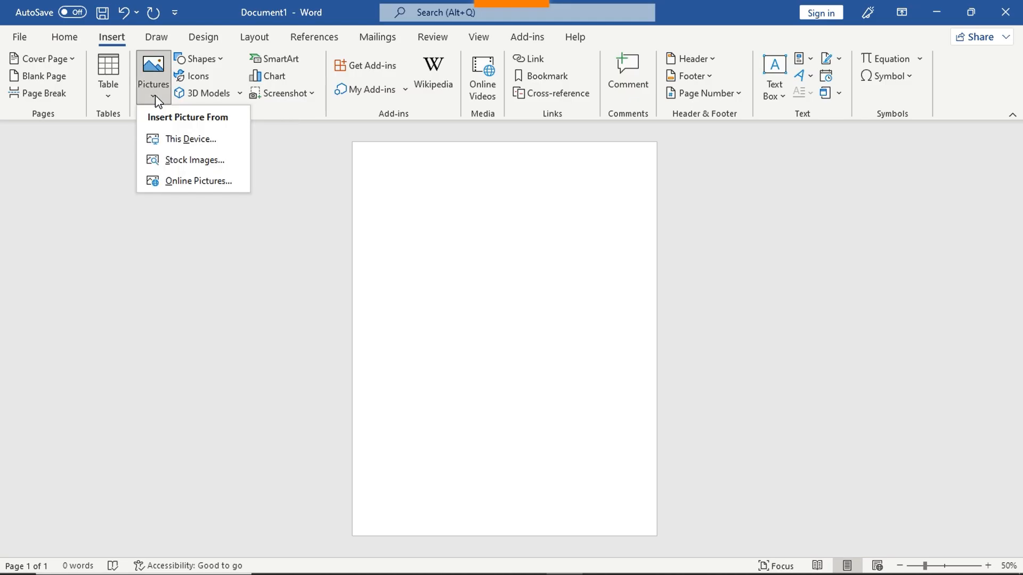
left_click(175, 145)
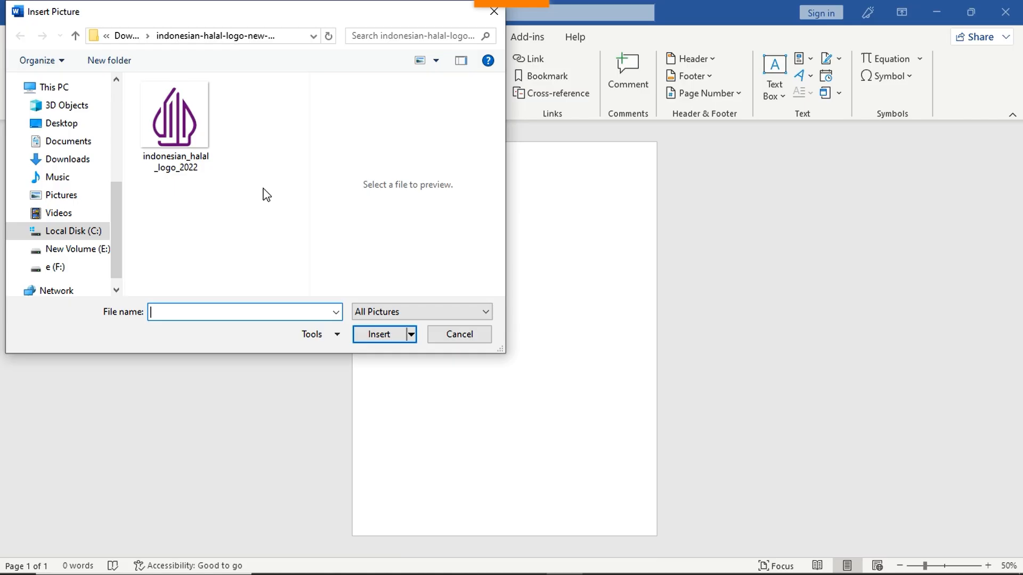
left_click(191, 140)
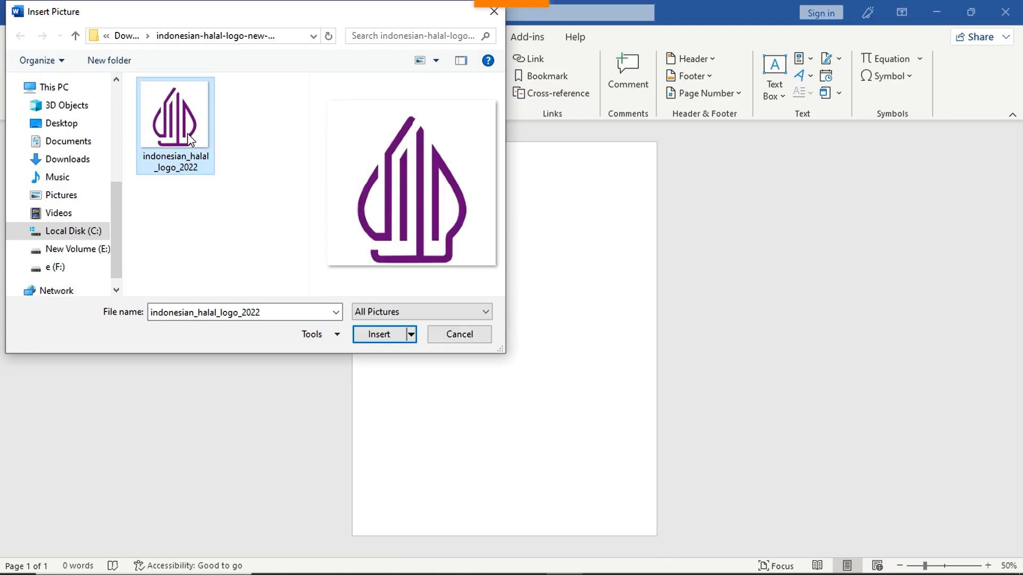
left_click(379, 335)
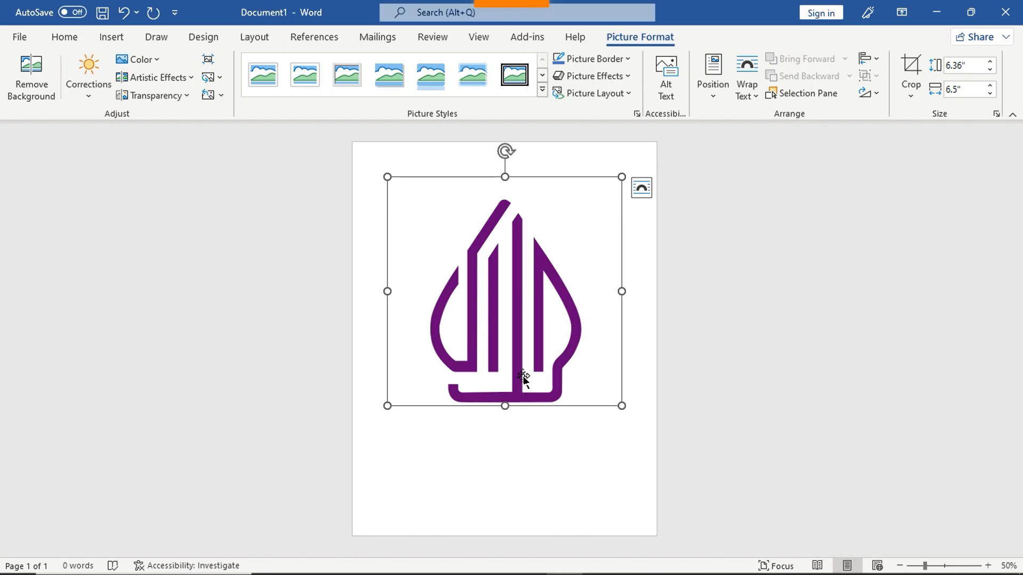
- Set the logo's text wrapping to In Front of Text and move the logo lower on the page
left_click_drag(517, 321, 511, 298)
left_click(643, 190)
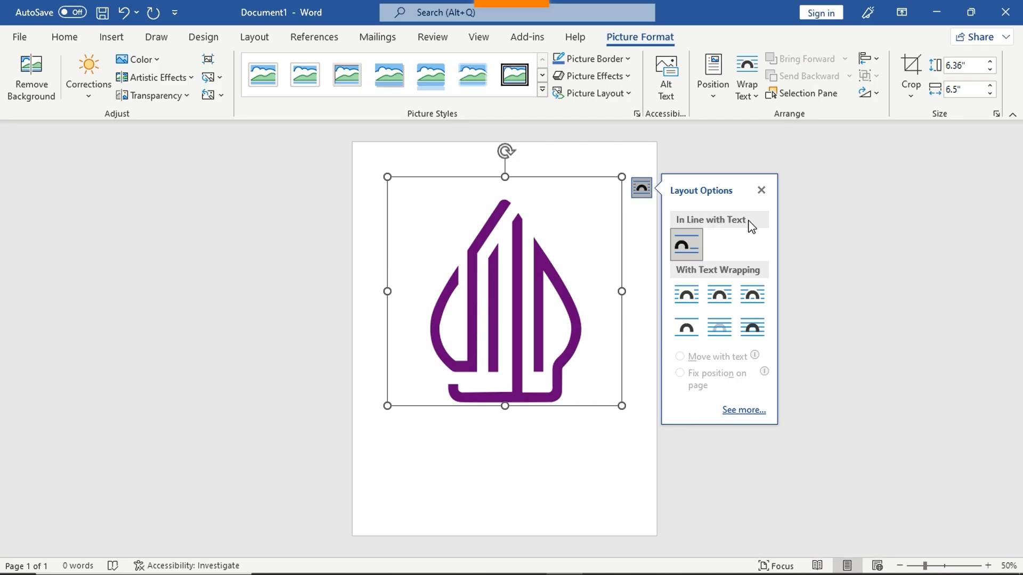
left_click(759, 334)
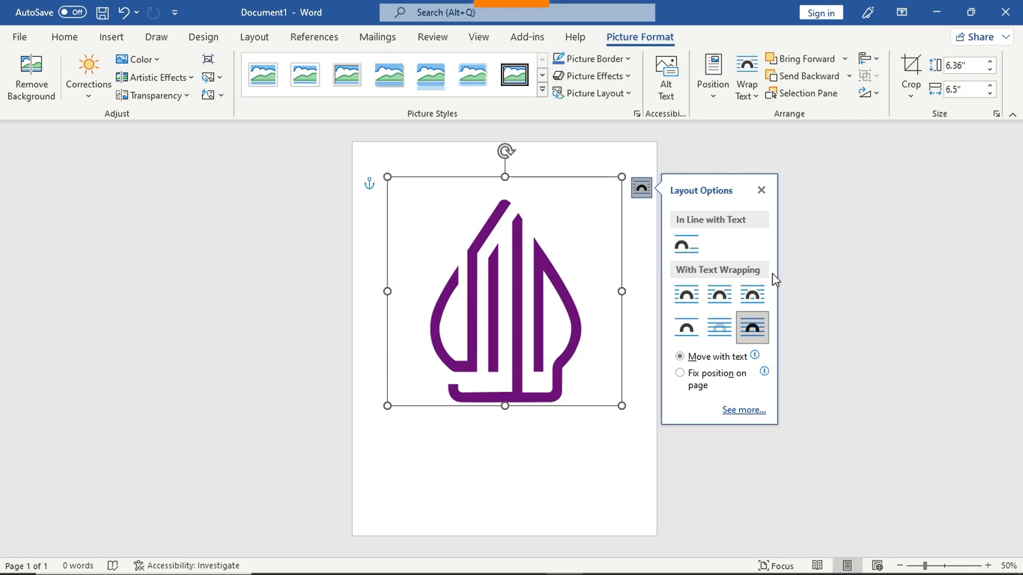
left_click(761, 190)
left_click_drag(522, 270, 529, 320)
- Reapply In Front of Text wrapping to the logo through its Wrap Text options
right_click(534, 297)
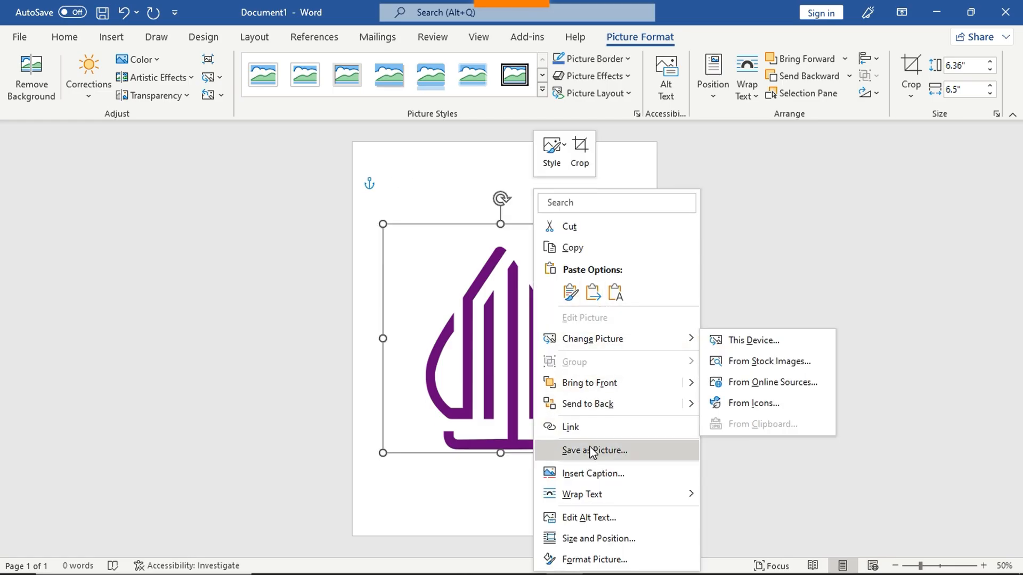
mouse_move(597, 501)
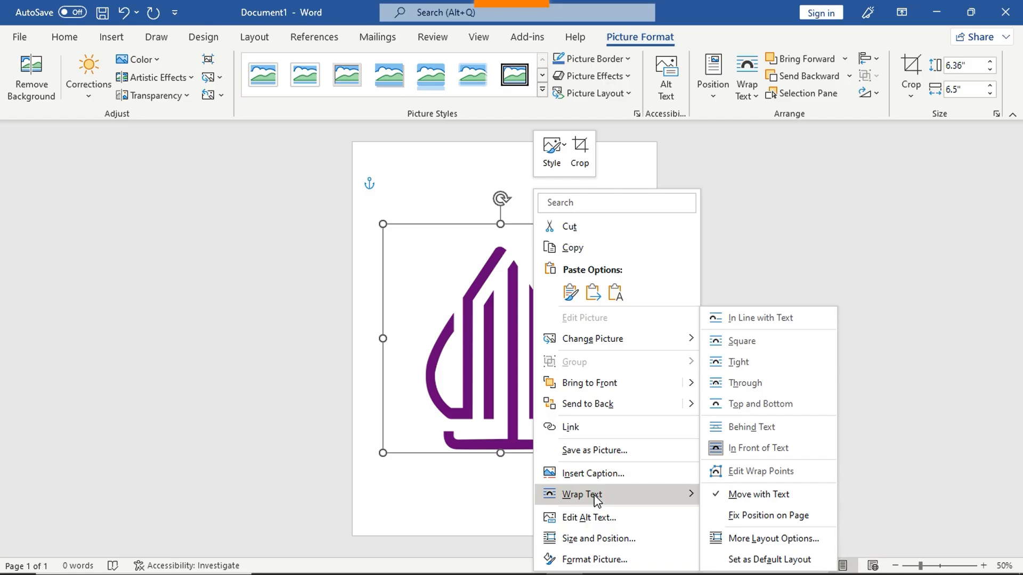
left_click(743, 451)
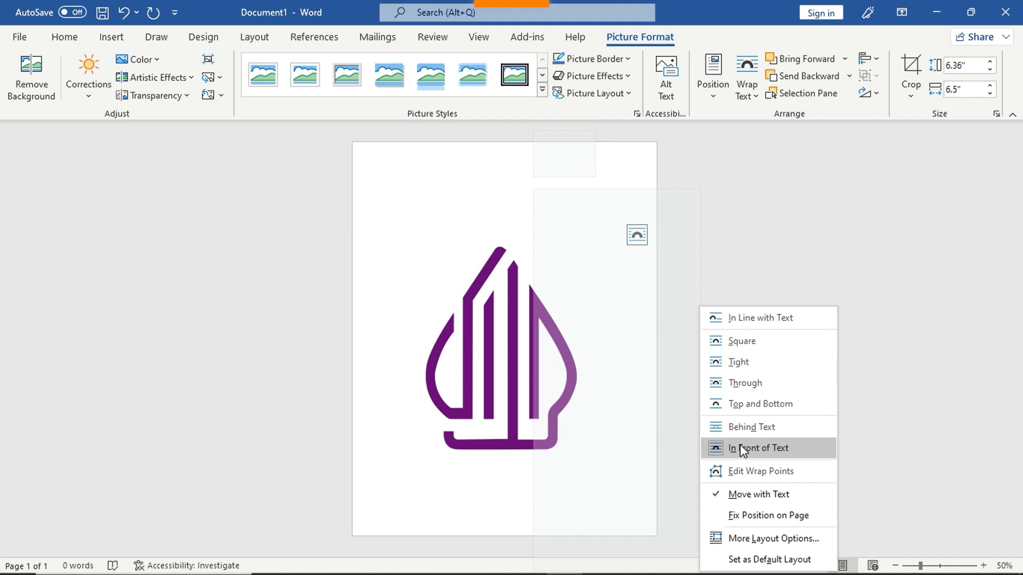
left_click(743, 450)
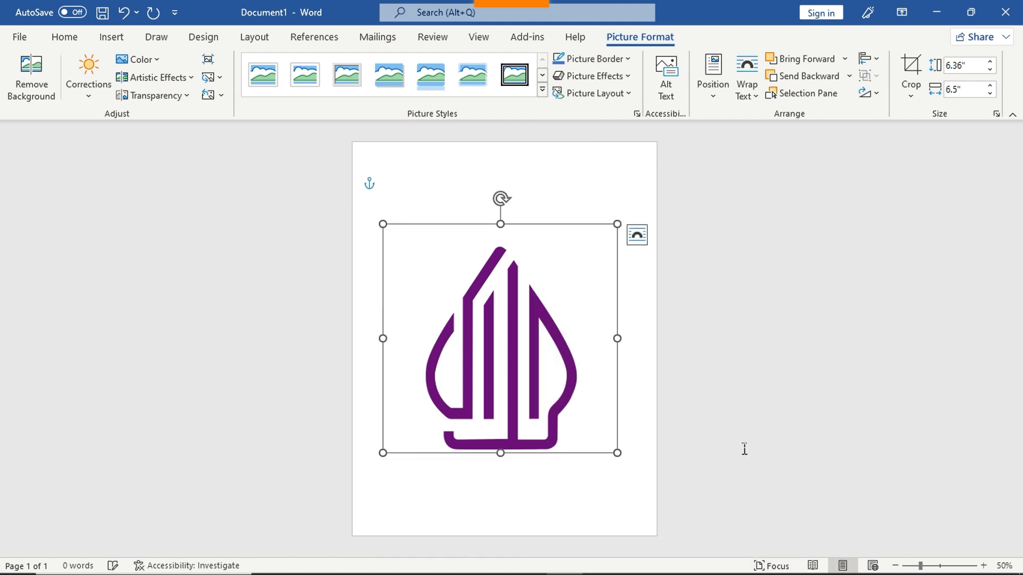
- Reposition the logo slightly higher on the page, centered between the side margins, keeping its size
left_click_drag(517, 381, 527, 354)
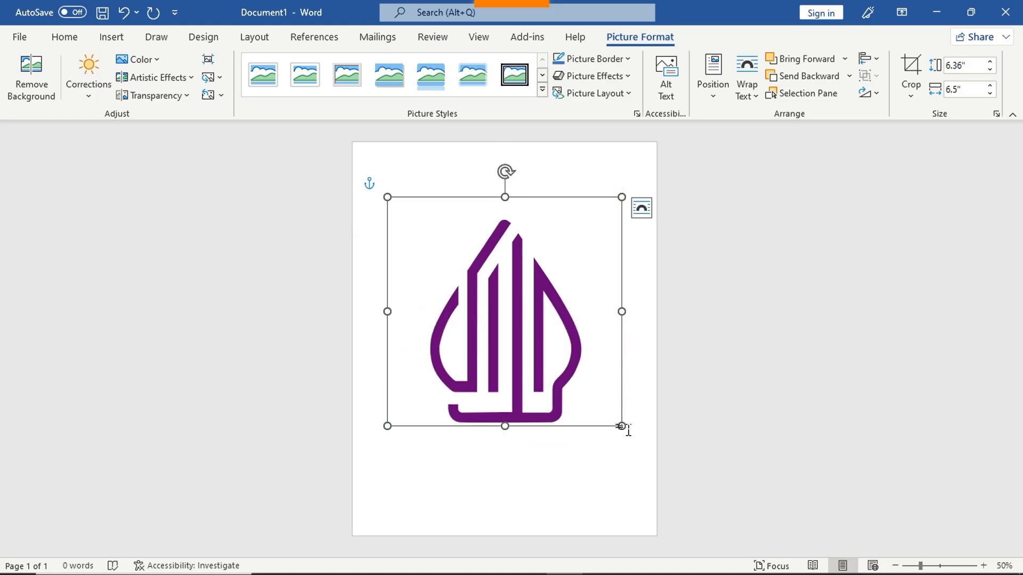
left_click_drag(622, 426, 630, 406)
mouse_move(525, 327)
left_mouse_down()
mouse_move(488, 341)
mouse_move(543, 323)
left_mouse_up()
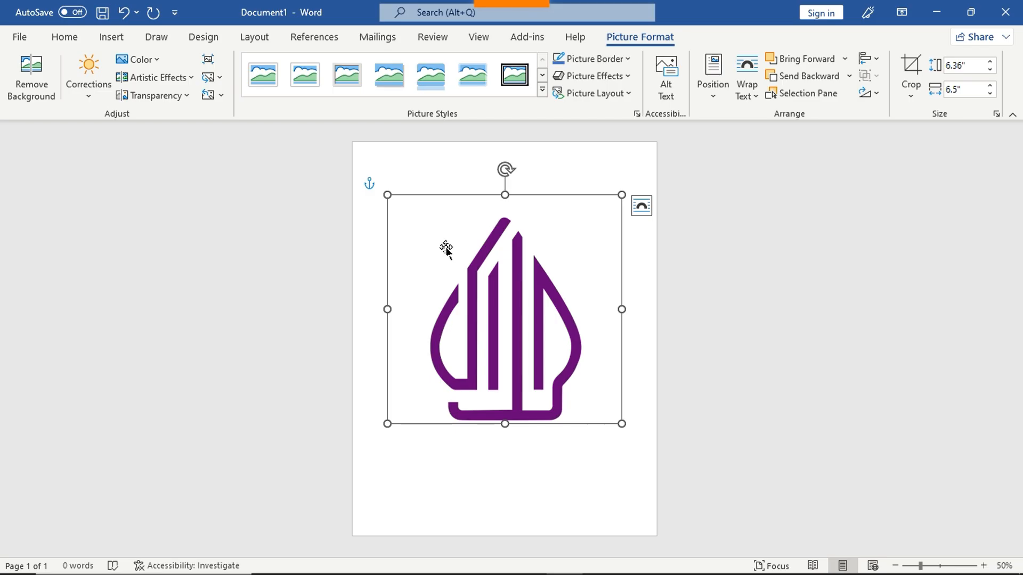
- Set the page color to a light blue theme shade and move the logo slightly lower on the page
left_click(205, 39)
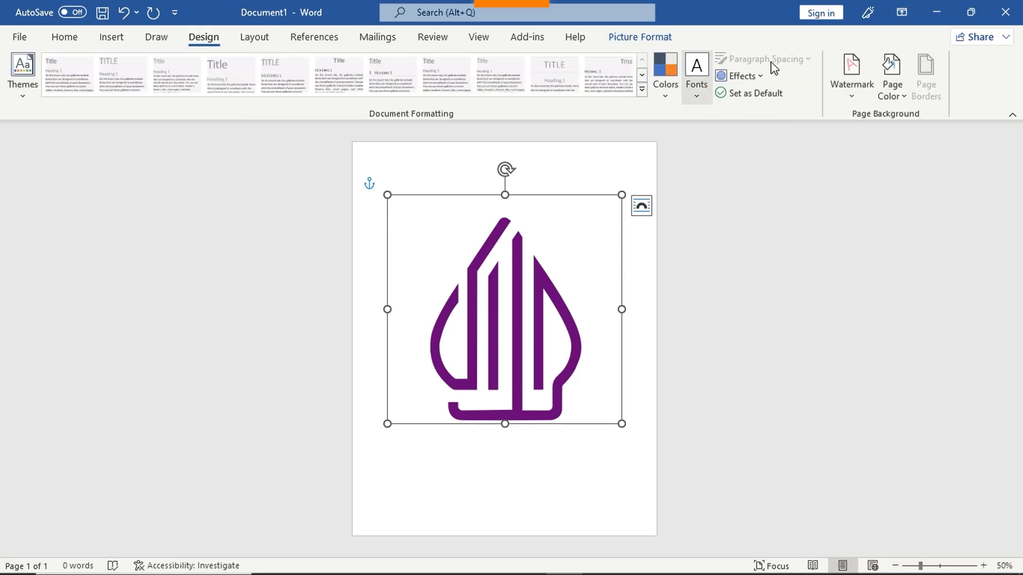
left_click(910, 101)
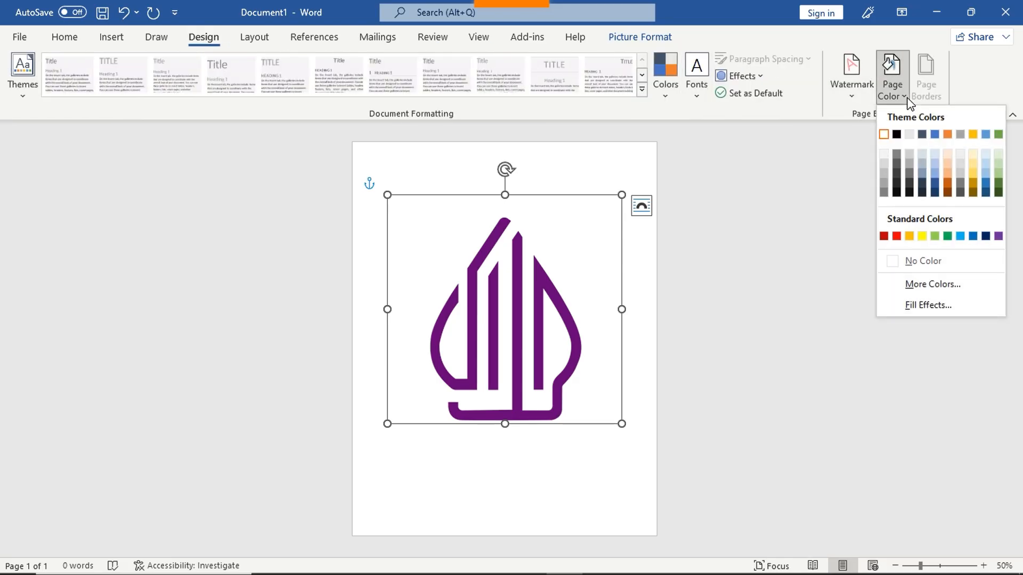
left_click(934, 160)
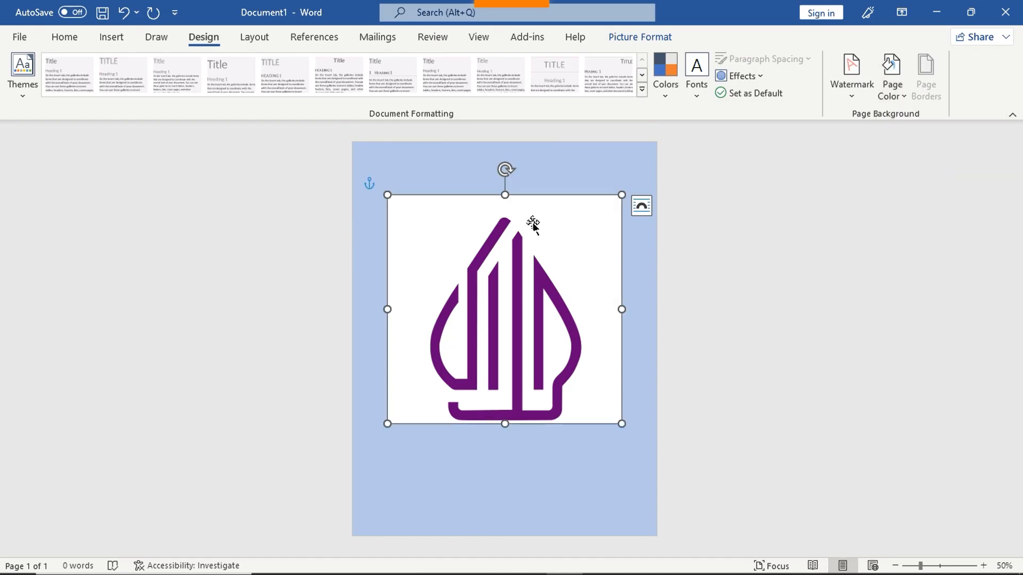
left_click(635, 240)
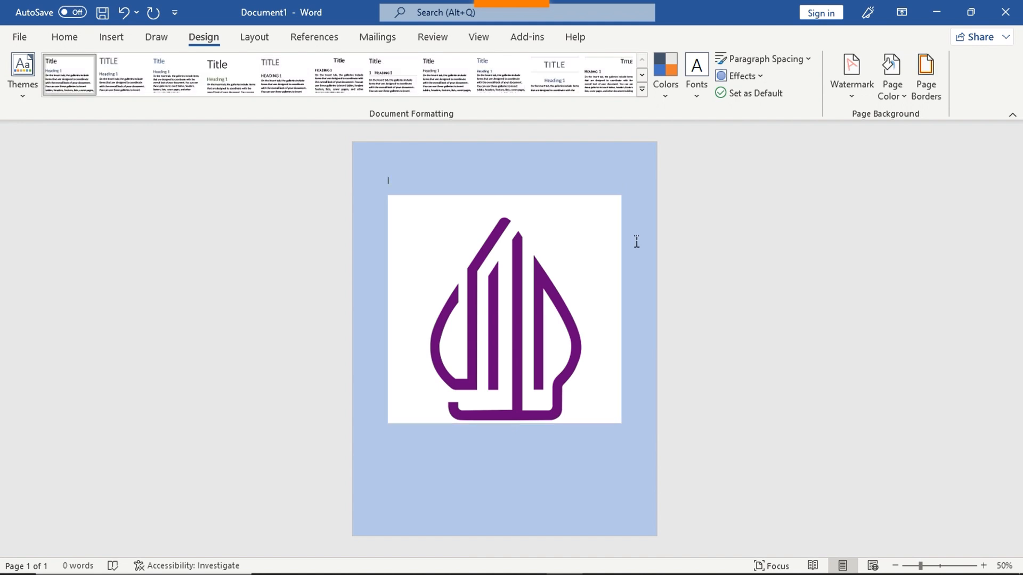
left_click(551, 255)
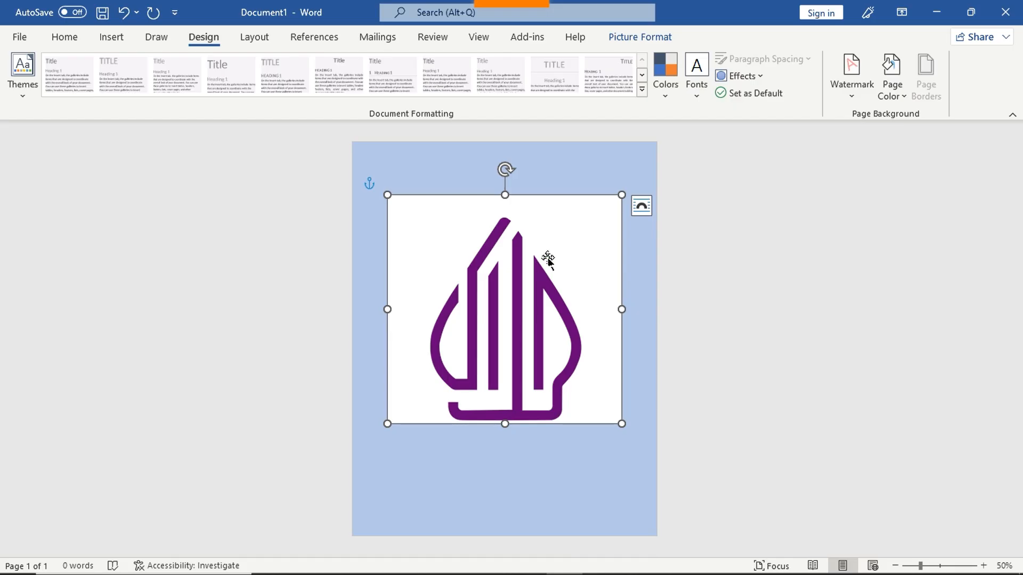
left_click_drag(547, 243, 548, 272)
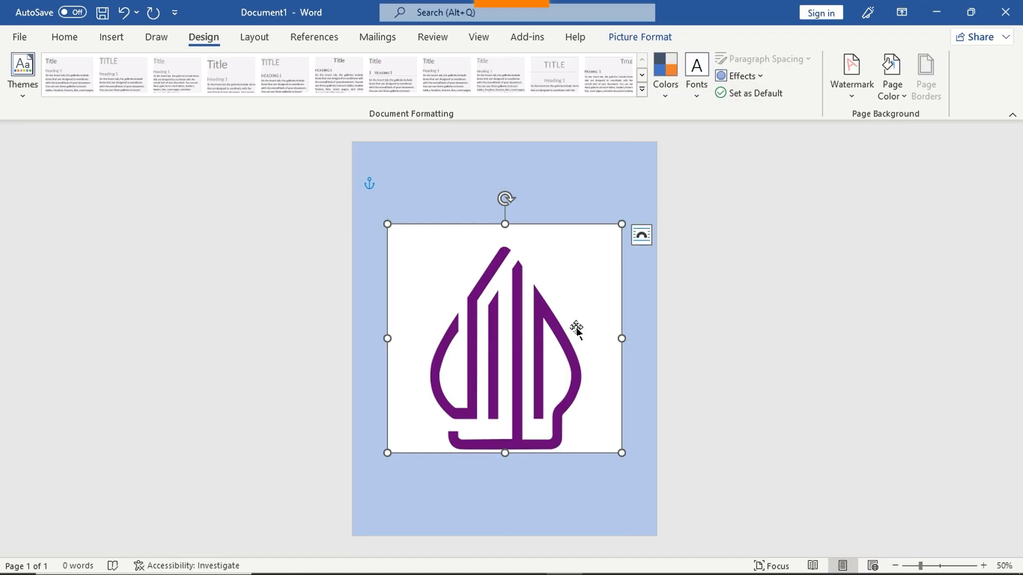
- Try to remove the logo's white background with the automatic selection, and undo the removal
left_click(649, 41)
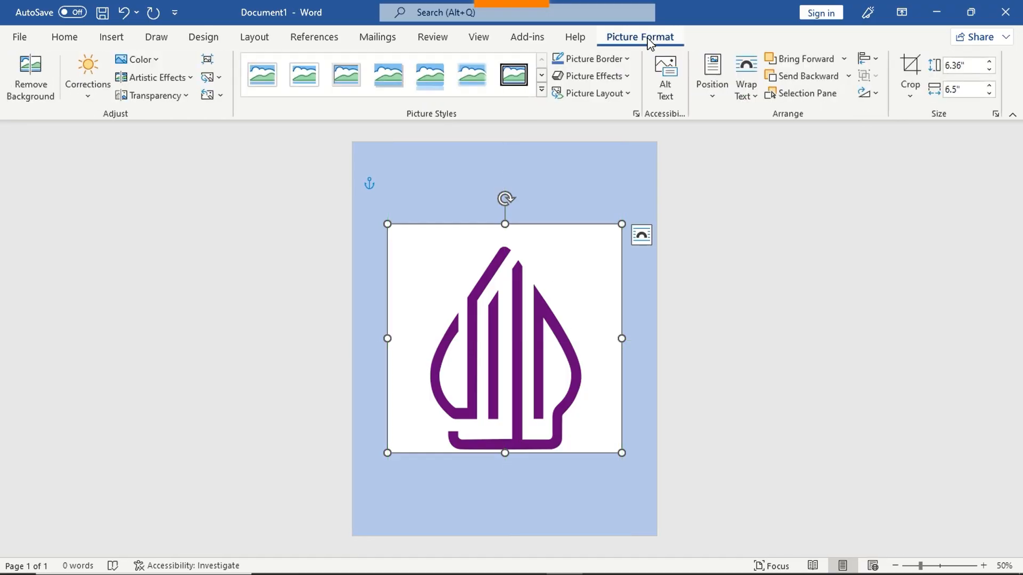
left_click(21, 81)
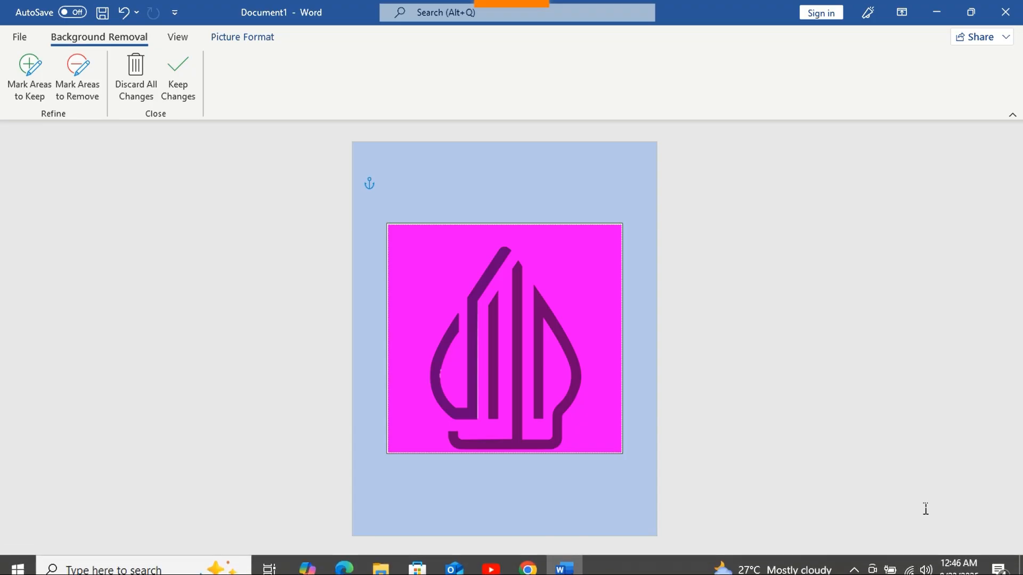
left_click_drag(920, 566, 930, 567)
scroll(792, 459, "down", 3)
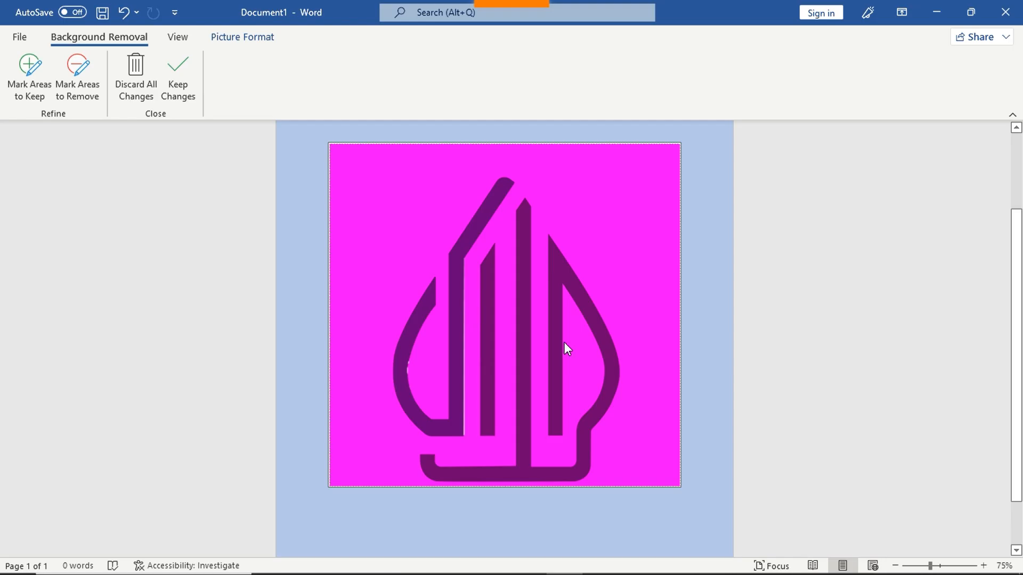
left_click(181, 82)
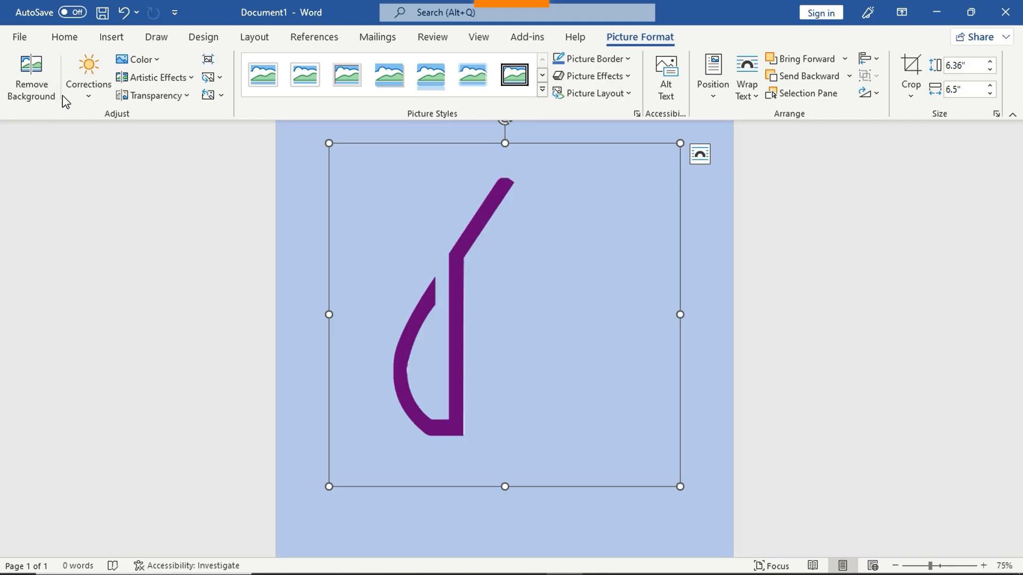
key("ctrl+z")
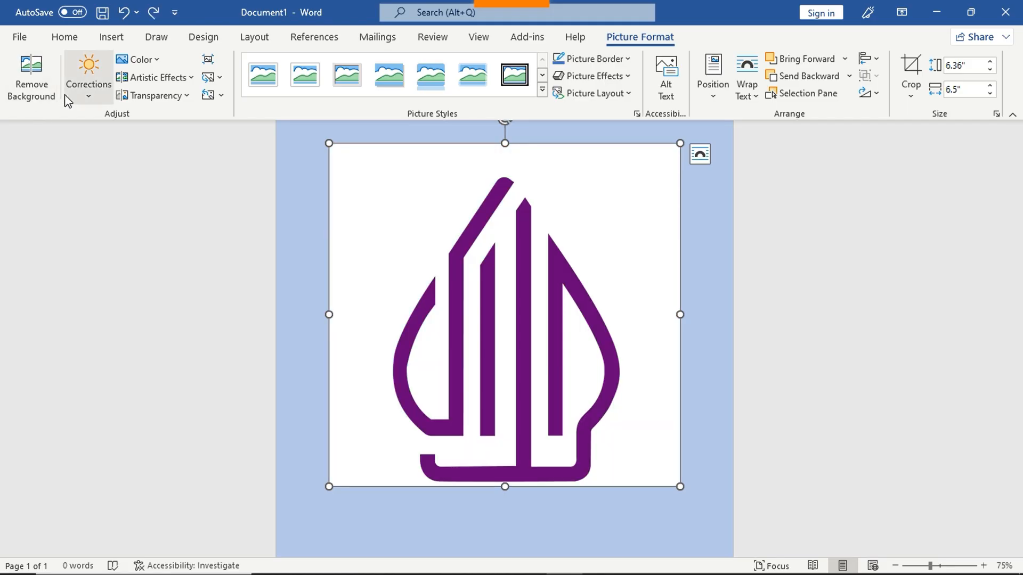
- Remove the logo's background, marking the inner vertical bars, the curved right stroke and the bottom stroke as areas to keep
left_click(36, 64)
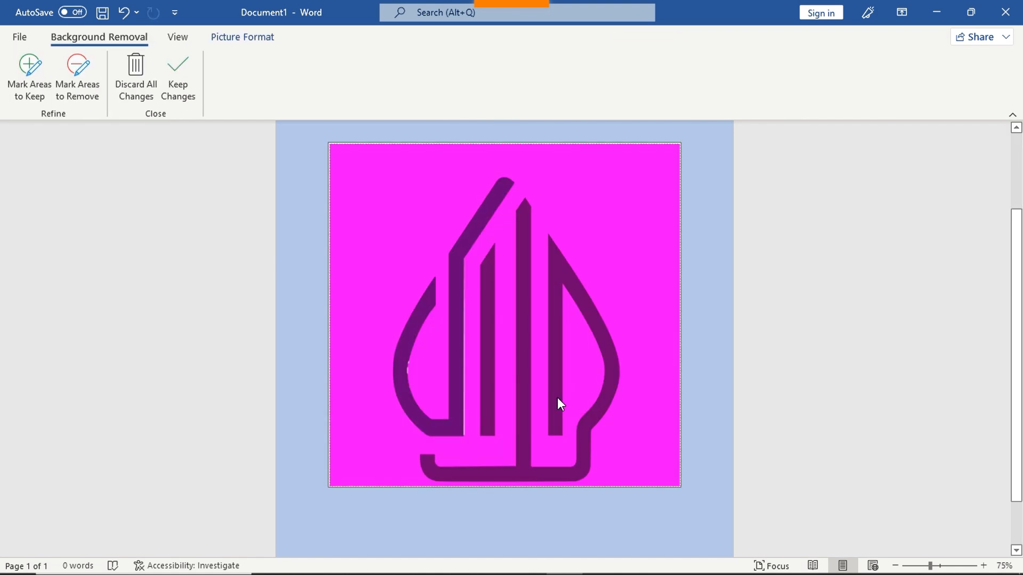
left_click(30, 80)
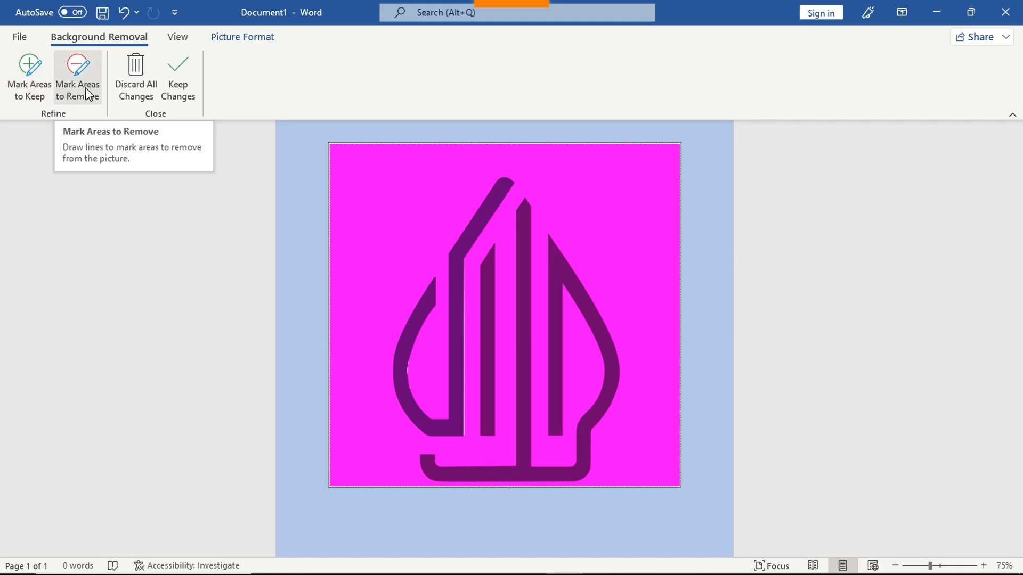
left_click(33, 74)
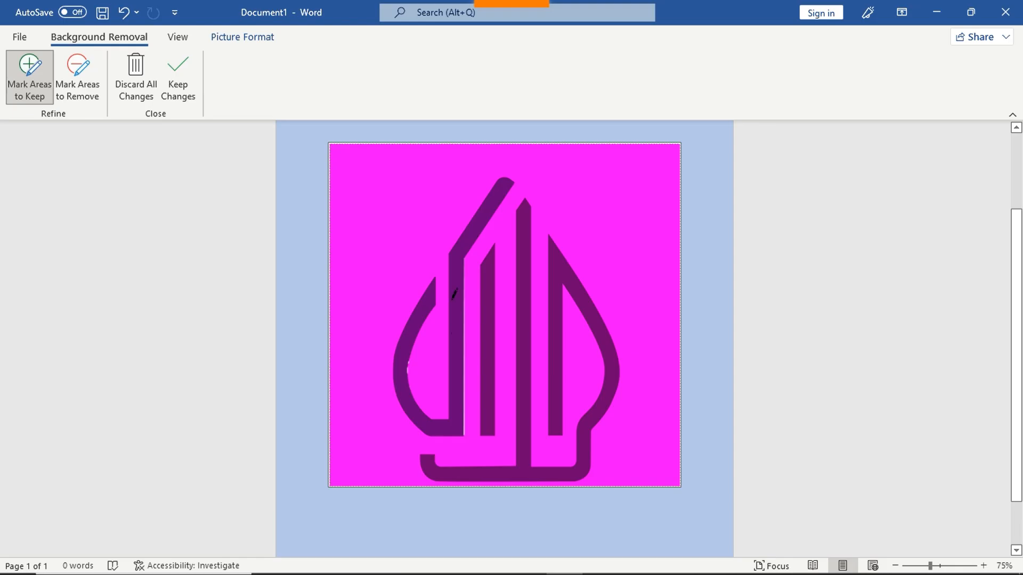
left_click(488, 276)
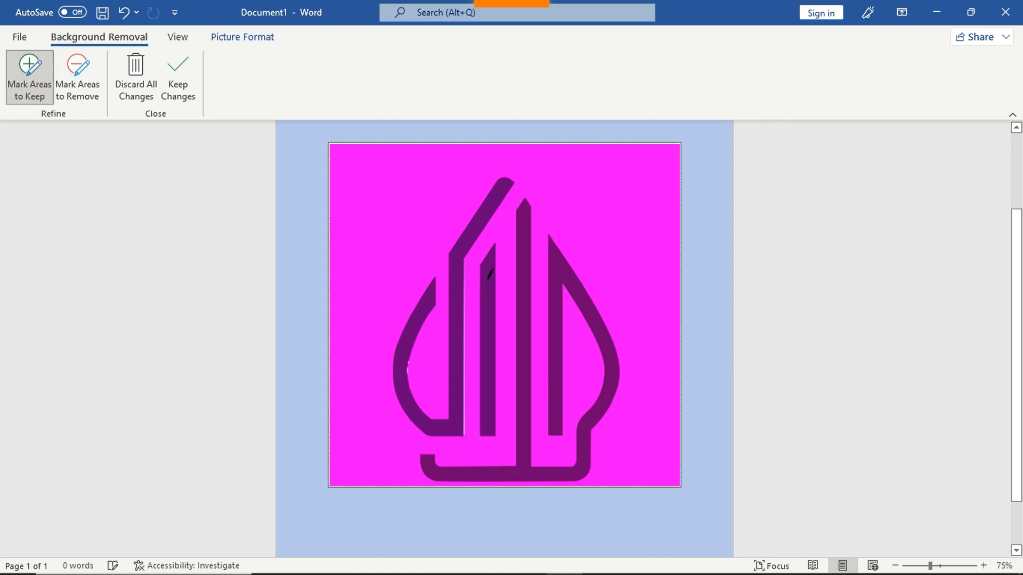
left_click(525, 246)
left_click(559, 310)
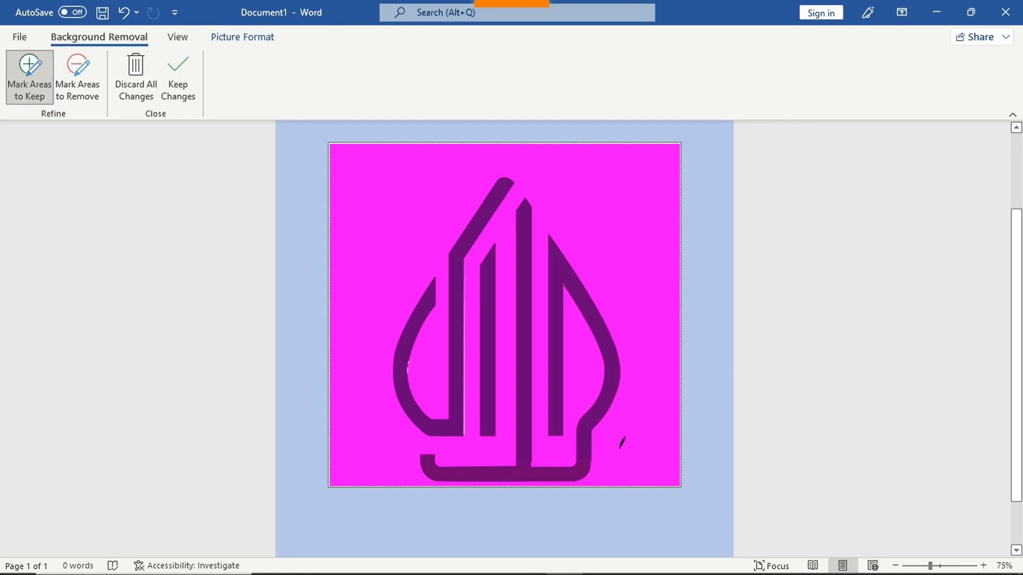
left_click(497, 472)
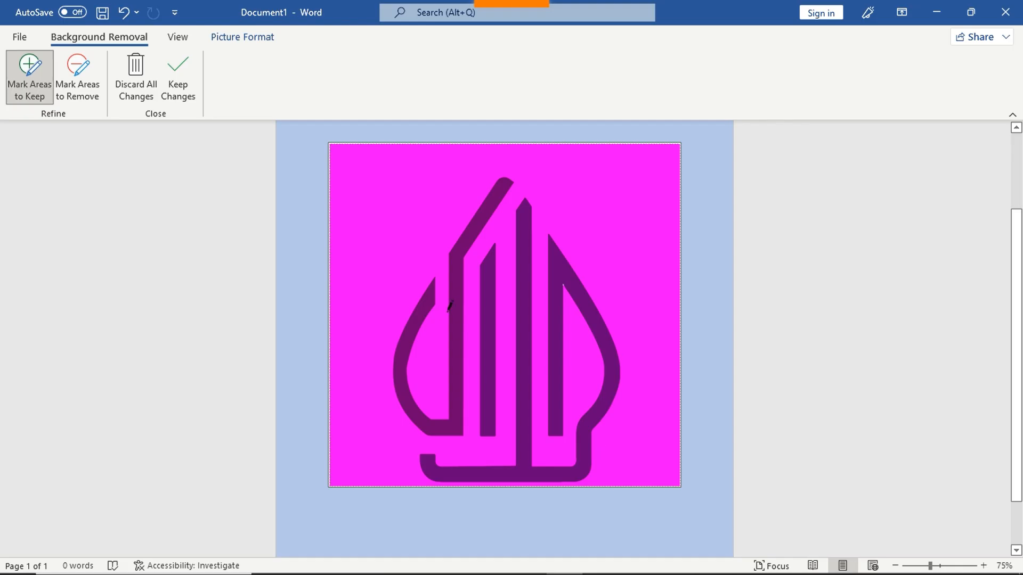
left_click(183, 91)
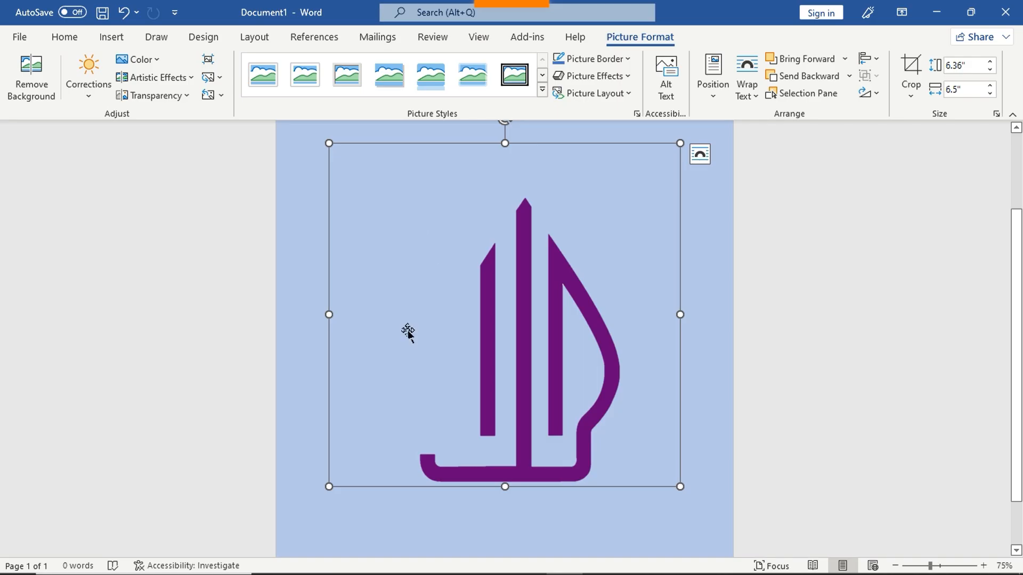
- Refine the background removal by marking the logo's left stroke as an area to keep, and keep the changes
left_click(56, 99)
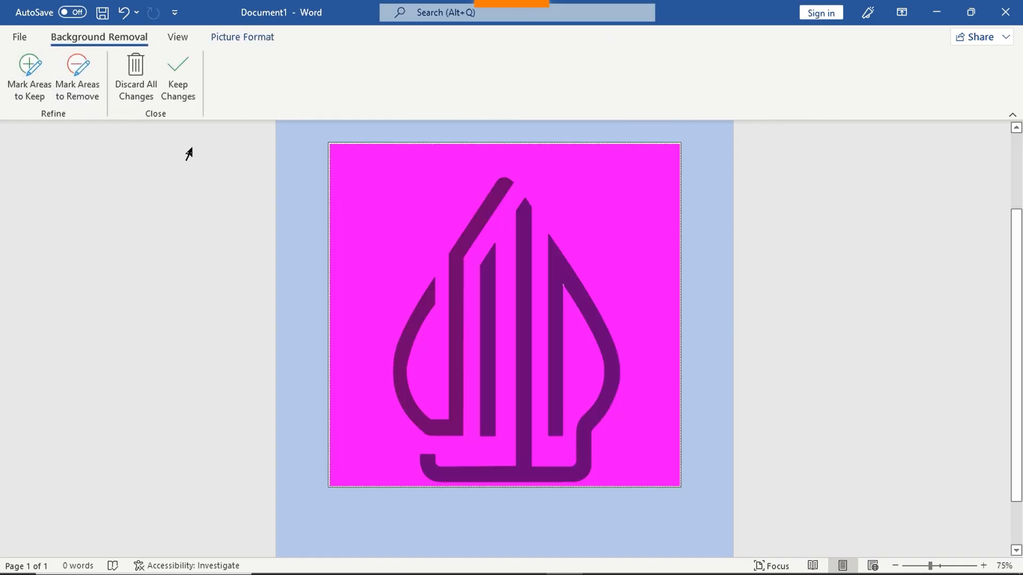
left_click(46, 90)
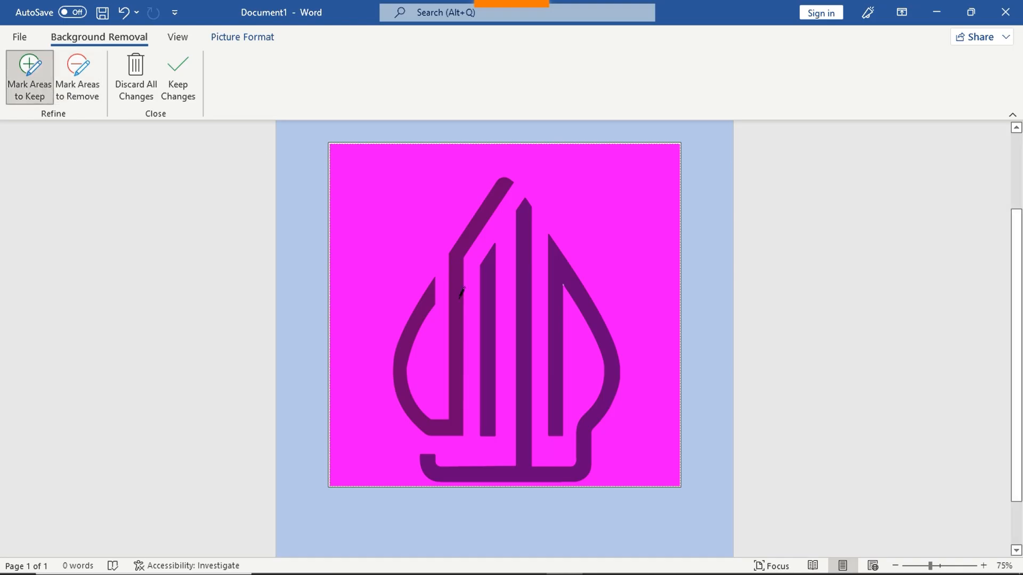
left_click(460, 299)
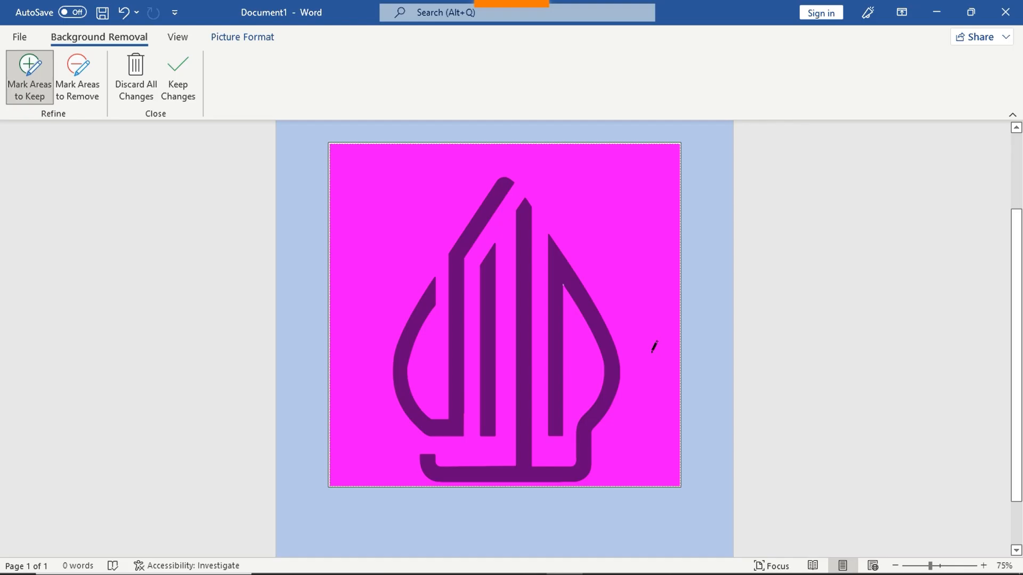
left_click(184, 66)
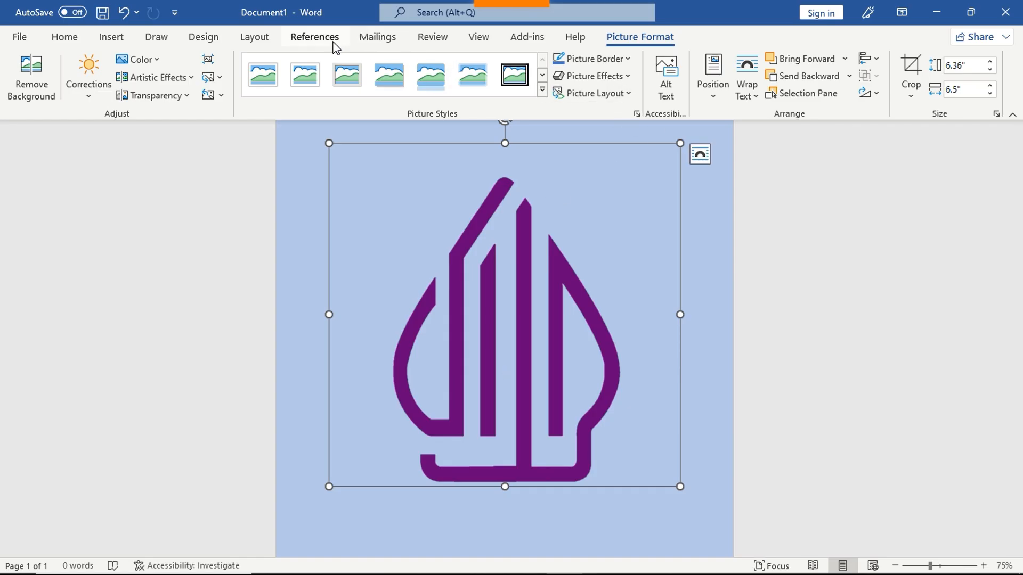
- Set the page color to the white theme color
left_click(252, 40)
left_click(202, 36)
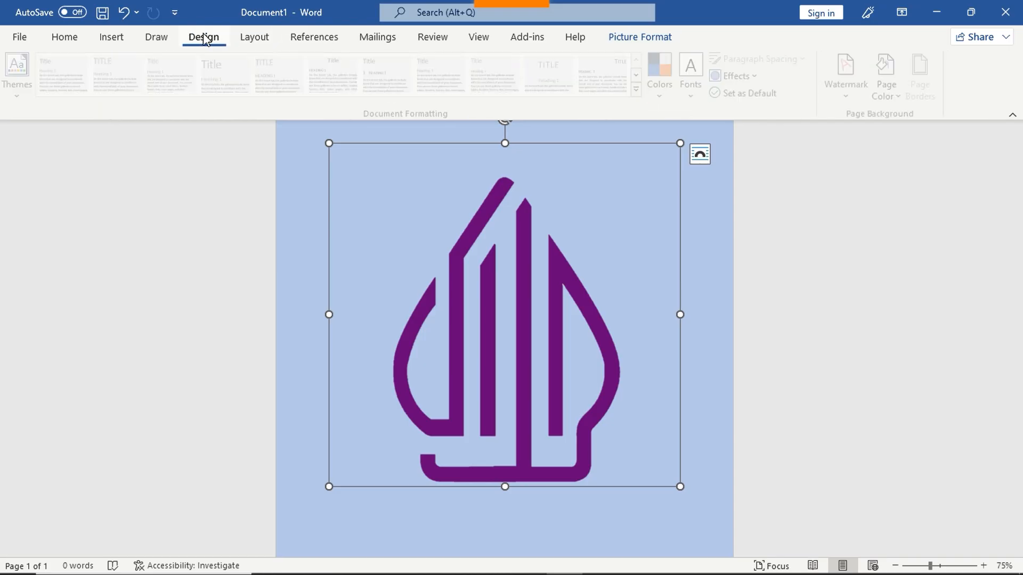
left_click(895, 99)
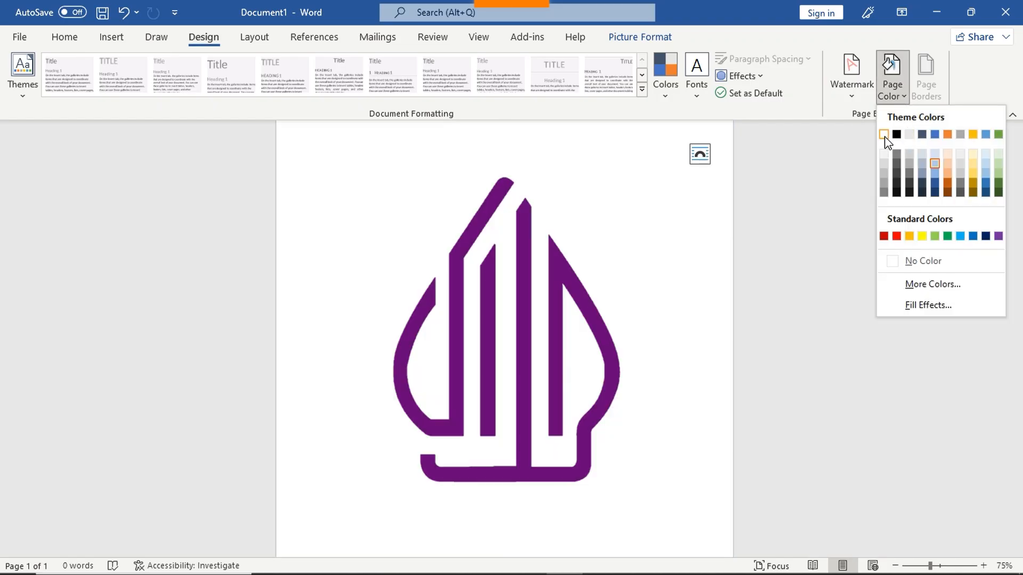
left_click(884, 135)
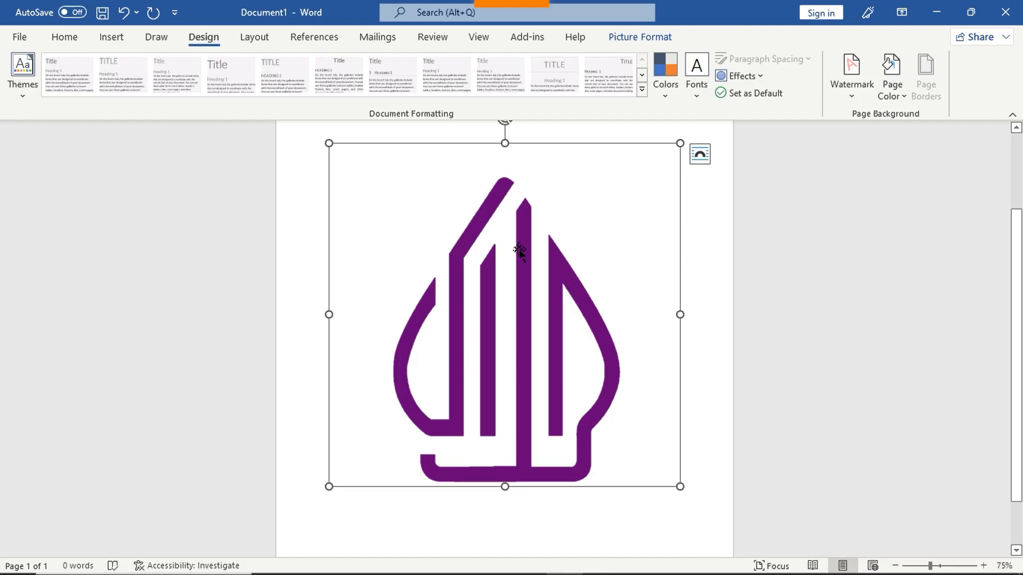
- Preview brightness and contrast correction presets on the logo, including +40% brightness with -40% contrast and -40% for both, without applying any
left_click(650, 41)
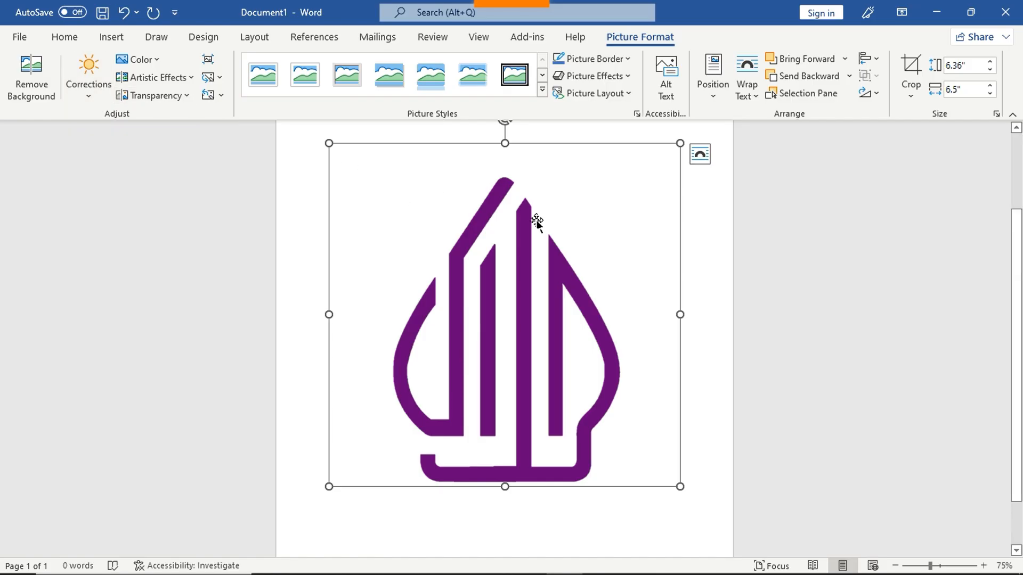
left_click(89, 96)
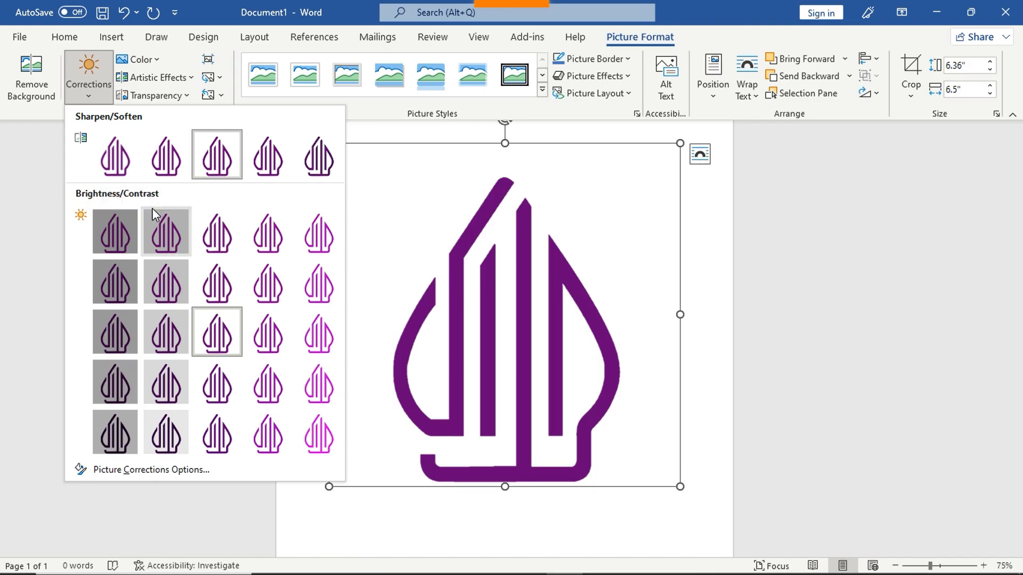
left_click(221, 233)
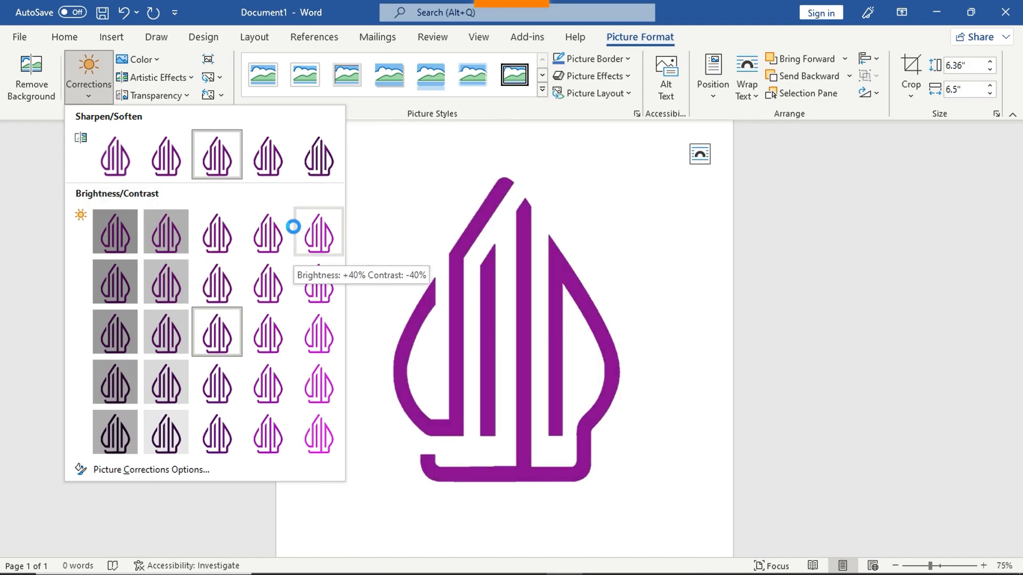
left_click(446, 241)
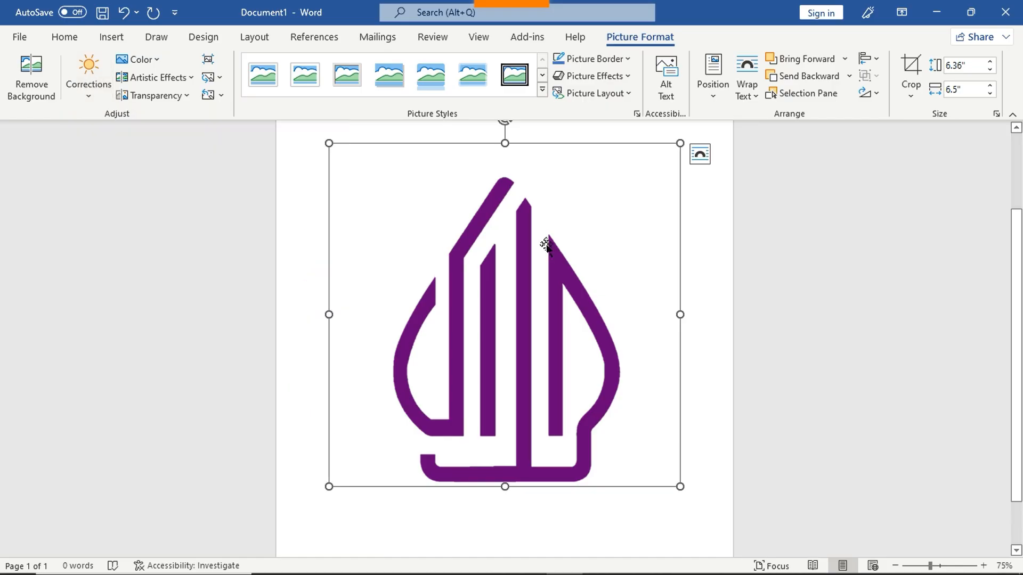
left_click(84, 78)
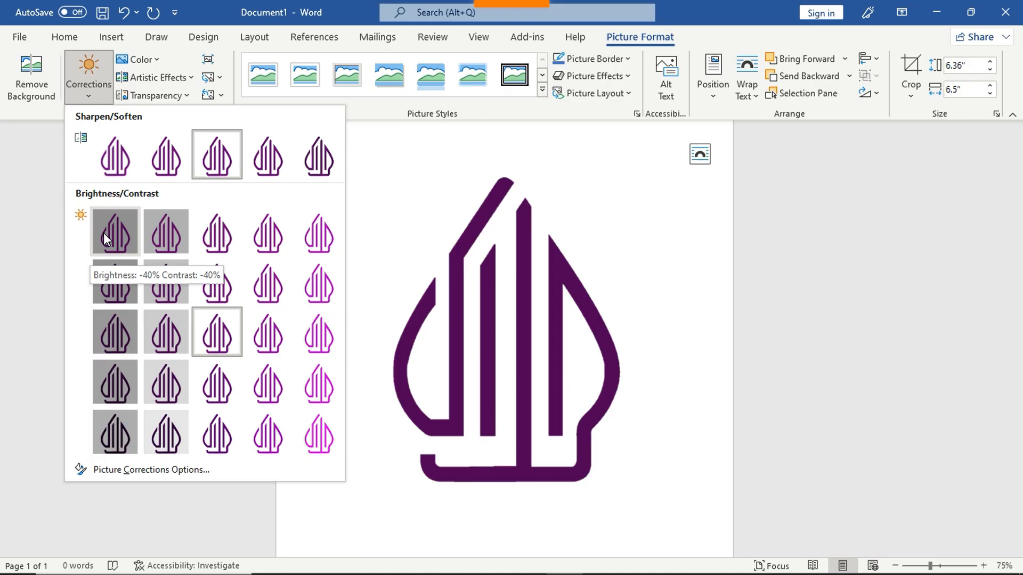
left_click(554, 295)
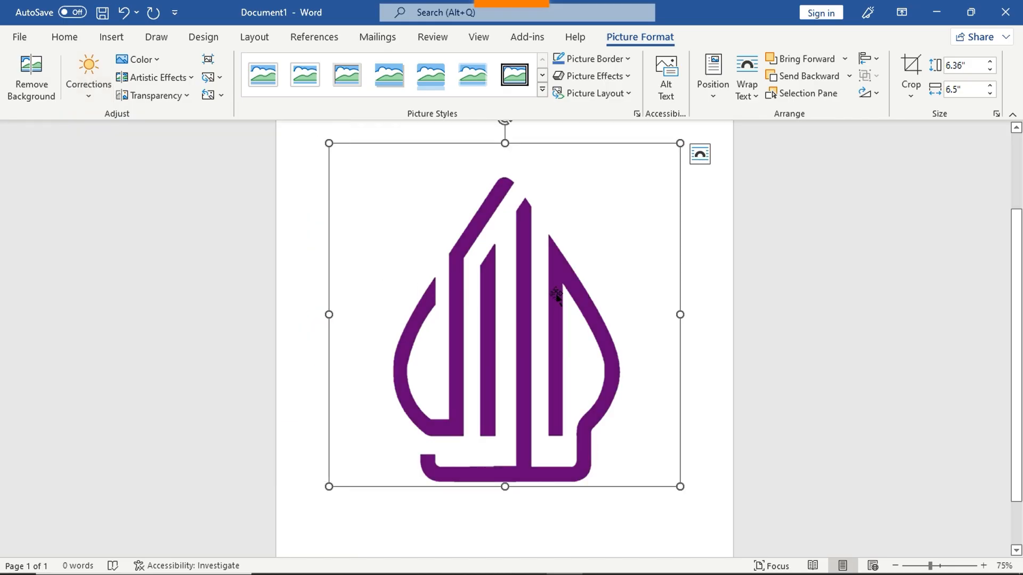
- Delete the logo and insert a portrait photo from this device in its place
key("Delete")
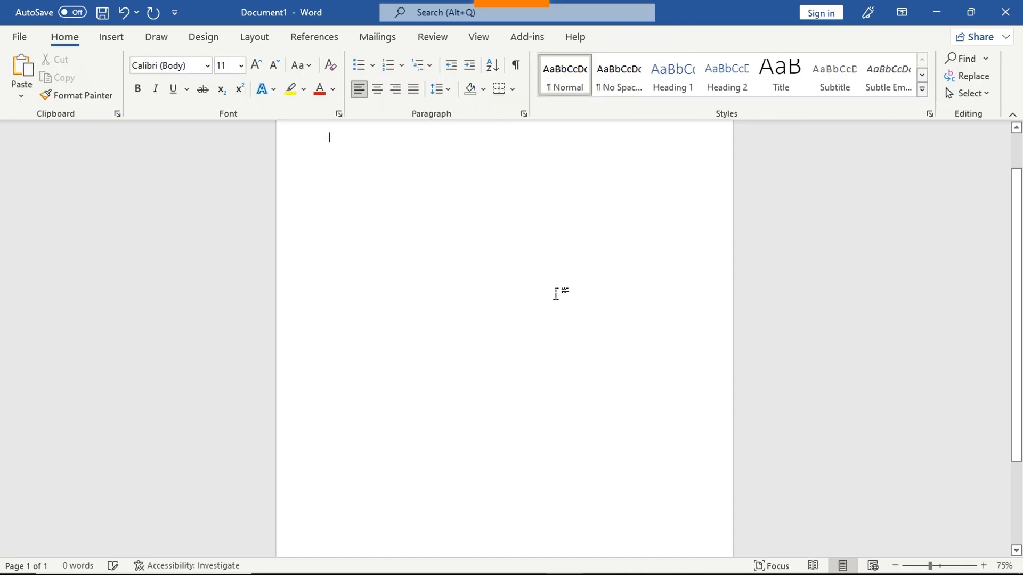
left_click(112, 36)
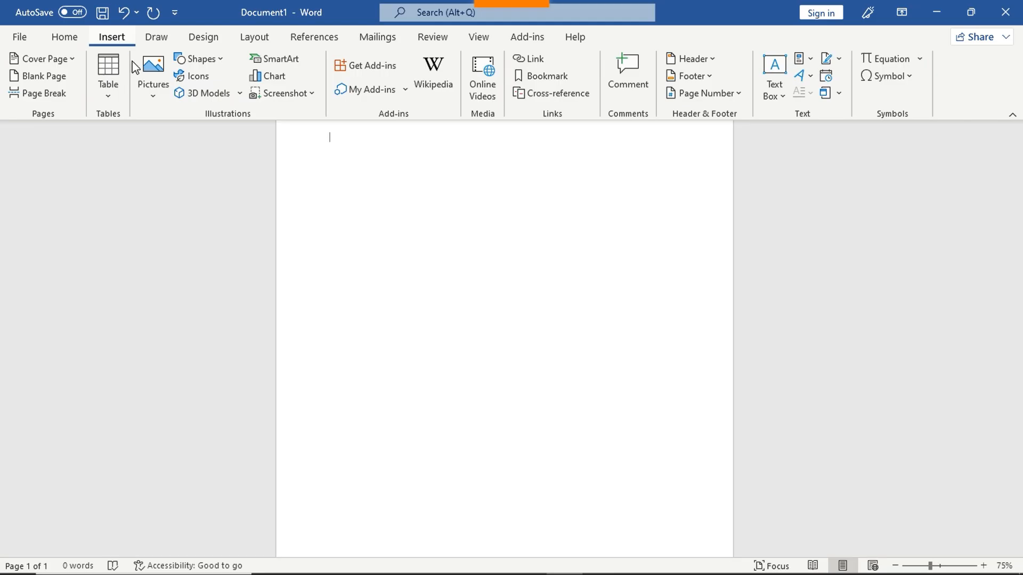
left_click(154, 91)
left_click(189, 141)
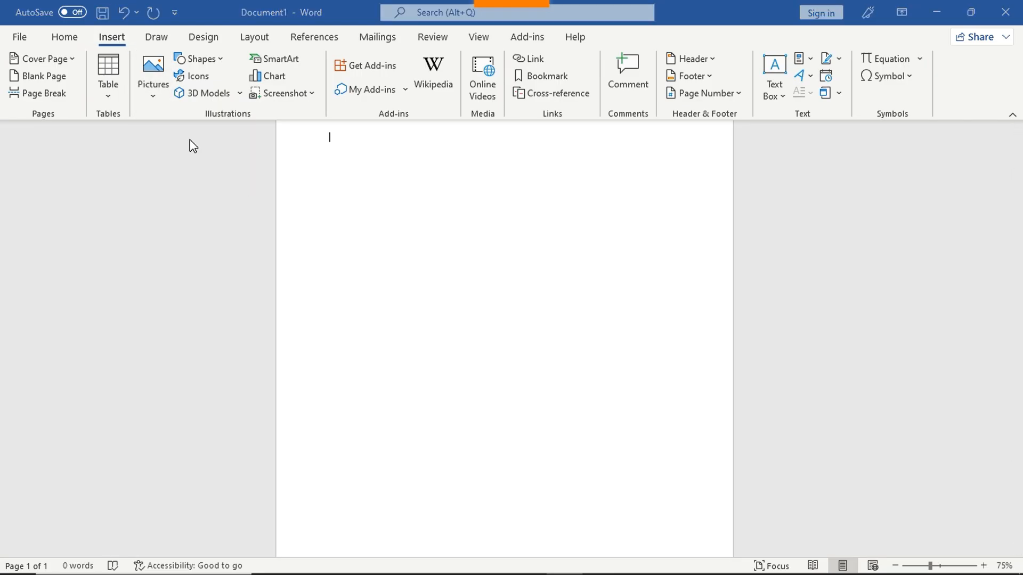
left_click(80, 197)
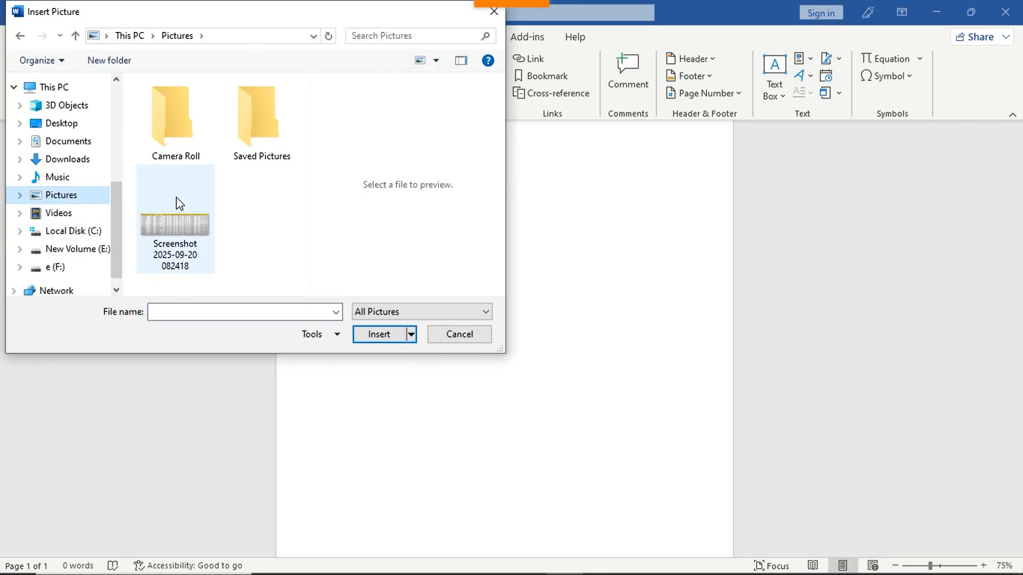
left_click(59, 214)
scroll(226, 235, "down", 1)
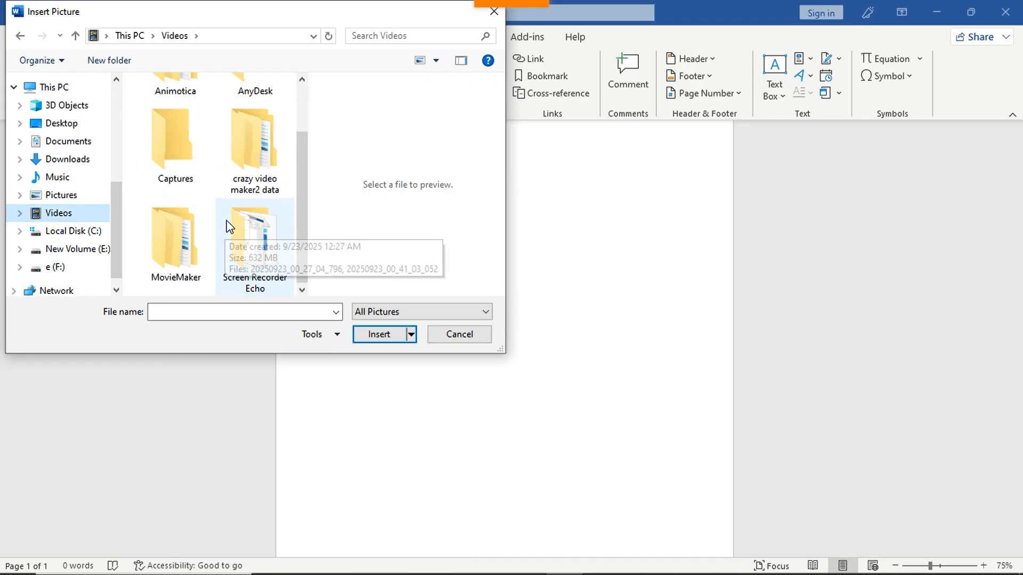
left_click(53, 196)
left_click(61, 183)
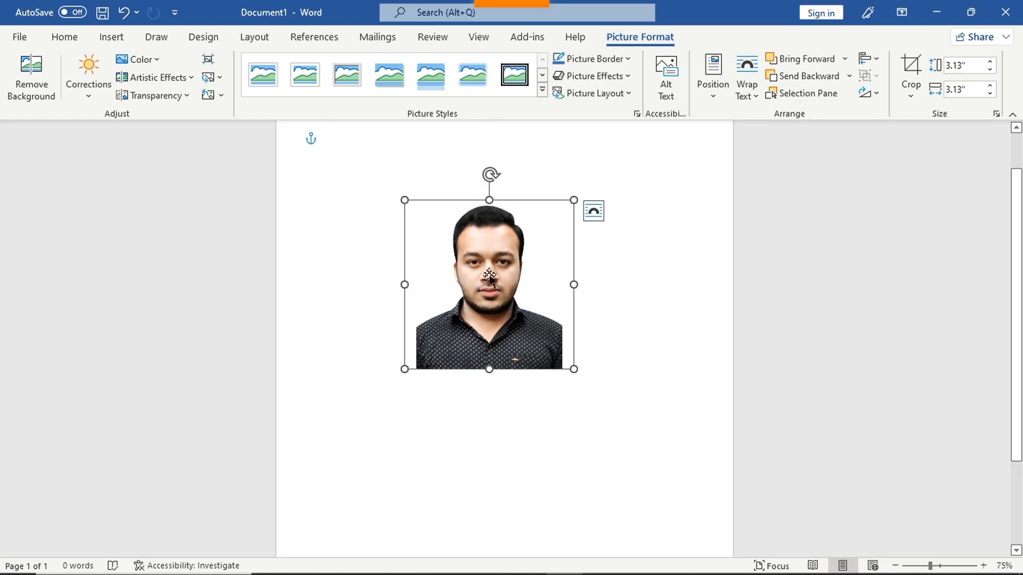
- Preview the brightness/contrast corrections and color saturation presets on the portrait photo without applying any
left_click(90, 103)
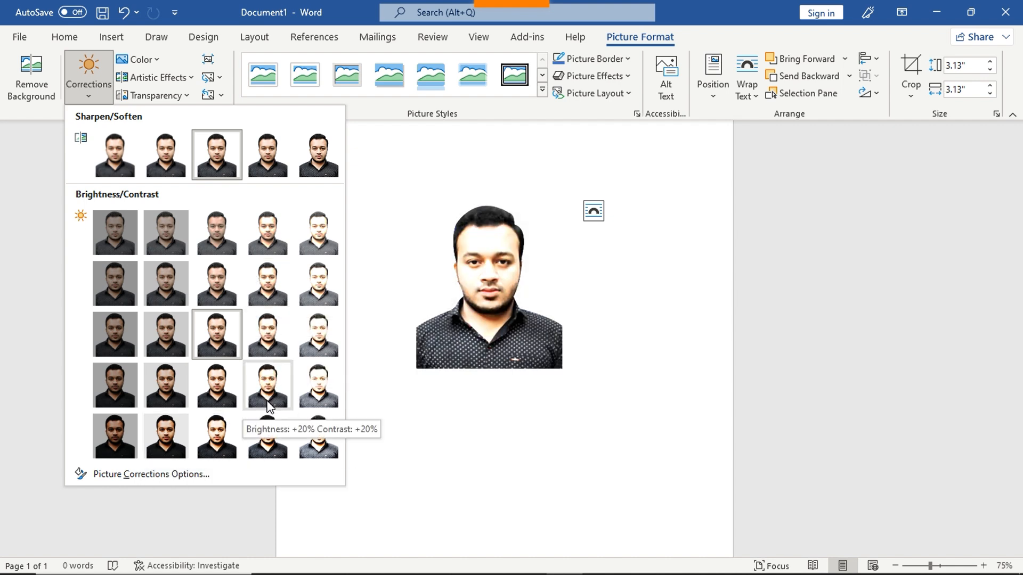
left_click(417, 162)
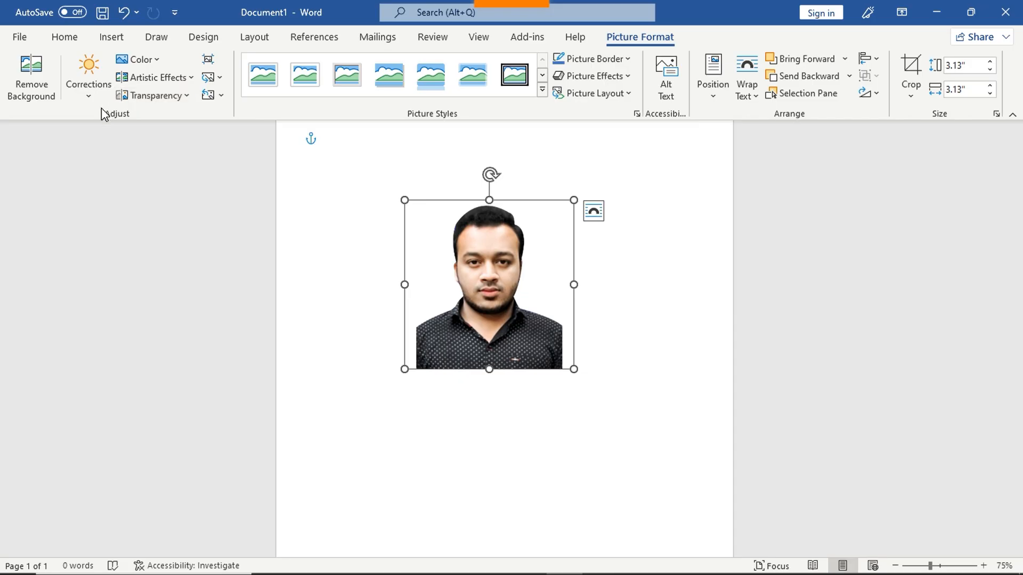
left_click(159, 61)
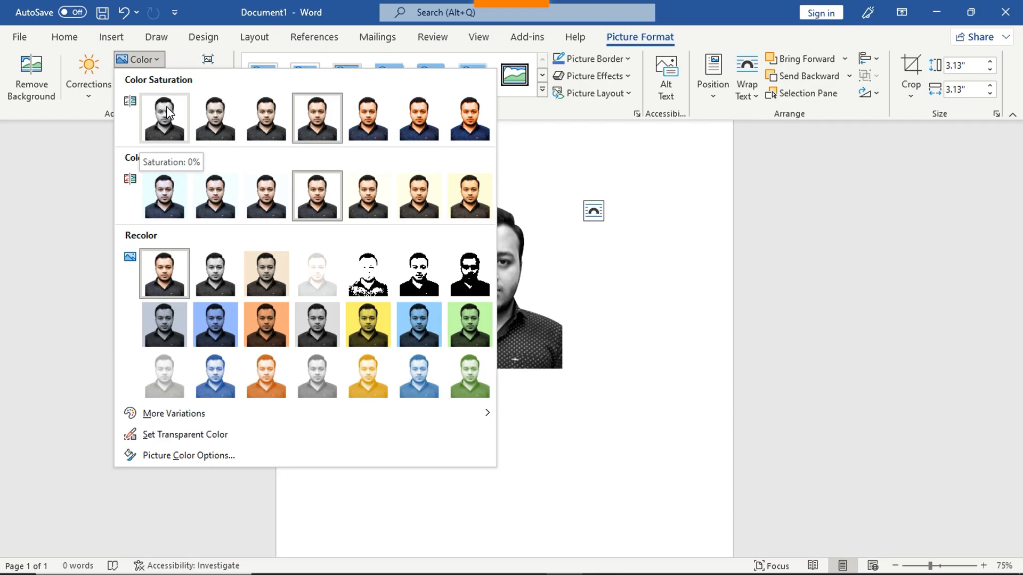
left_click(541, 291)
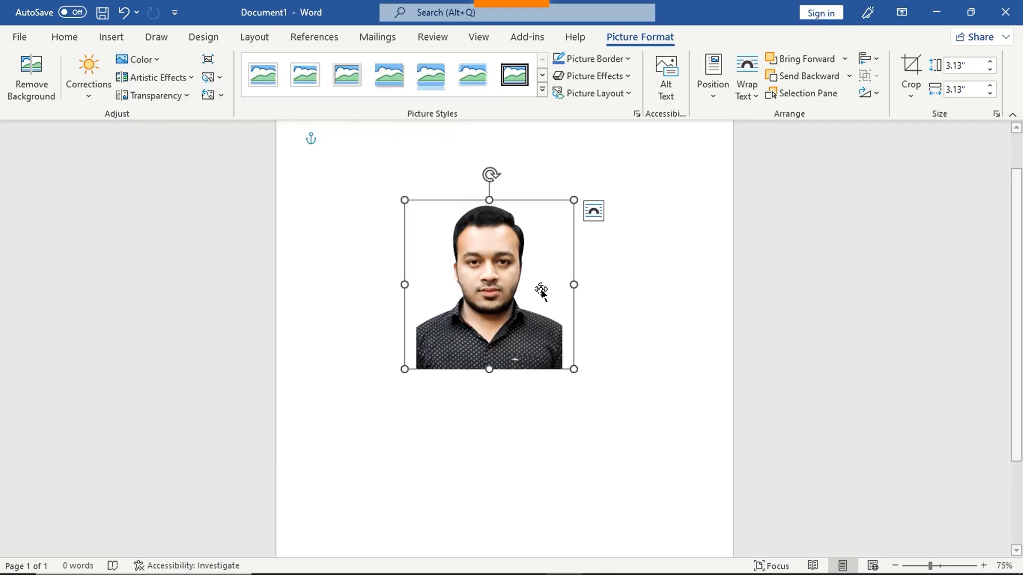
- Move the portrait photo toward the right side of the page and preview recolor variations such as Gold, Accent color 4 Light
left_click_drag(542, 291, 644, 316)
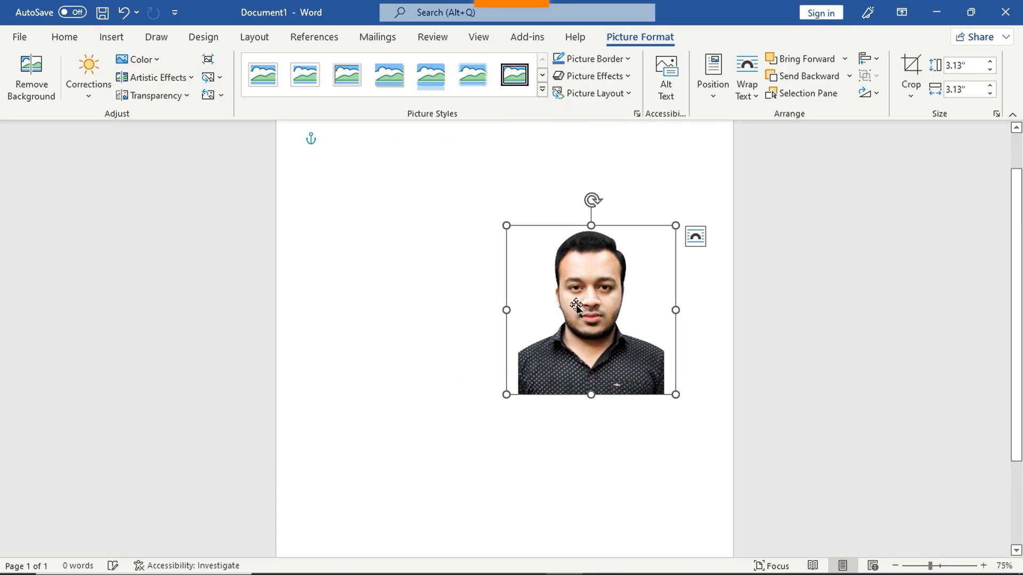
left_click(160, 61)
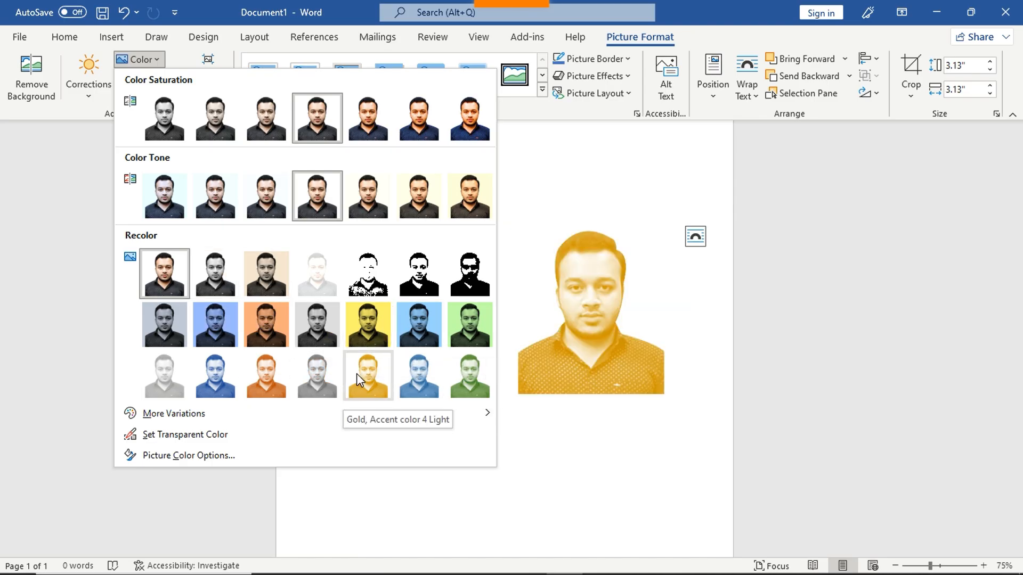
left_click(19, 273)
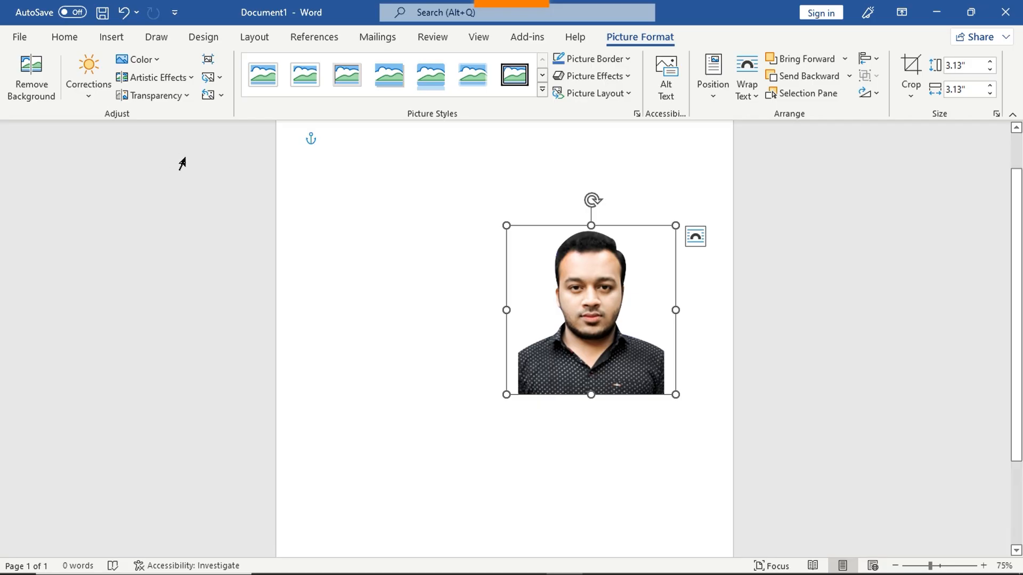
- Preview the artistic effects and transparency presets, such as 30%, on the portrait photo without applying any
left_click(180, 81)
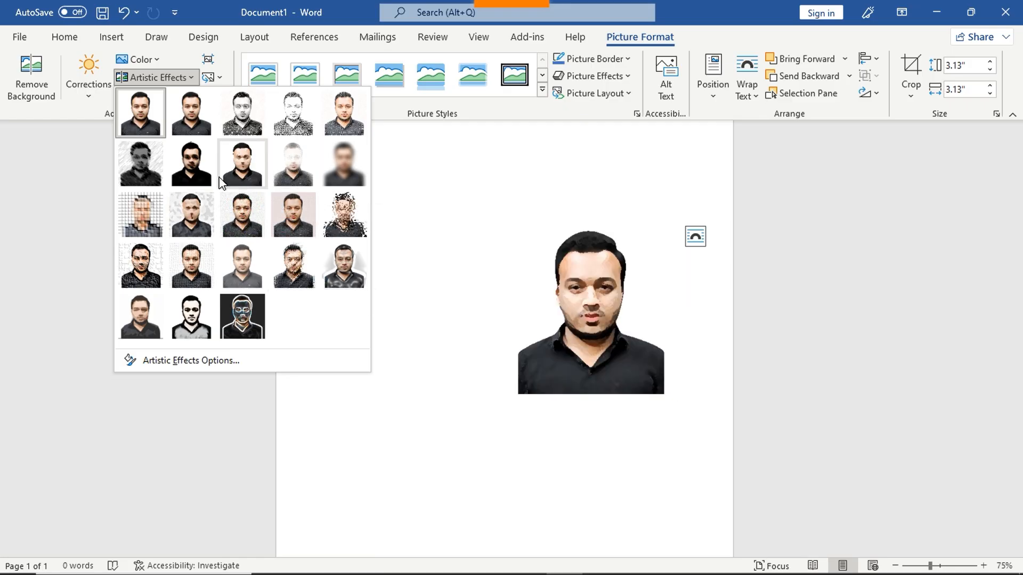
left_click(395, 196)
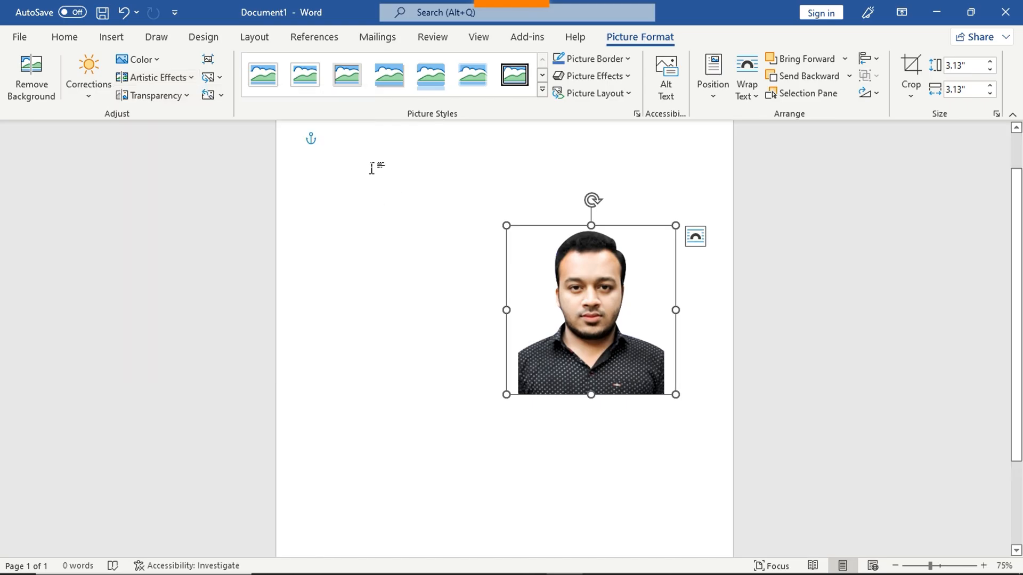
left_click(188, 97)
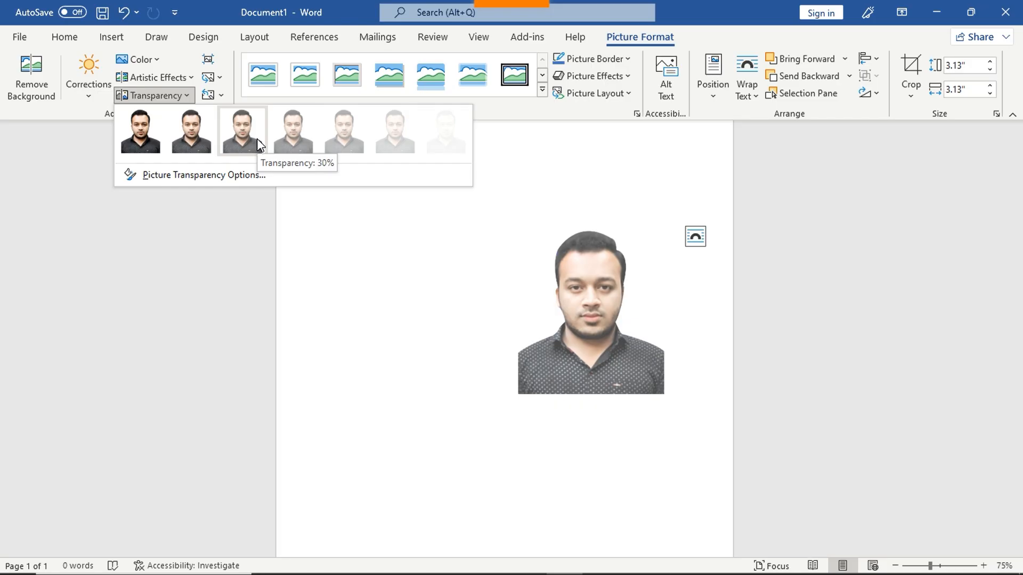
left_click(267, 229)
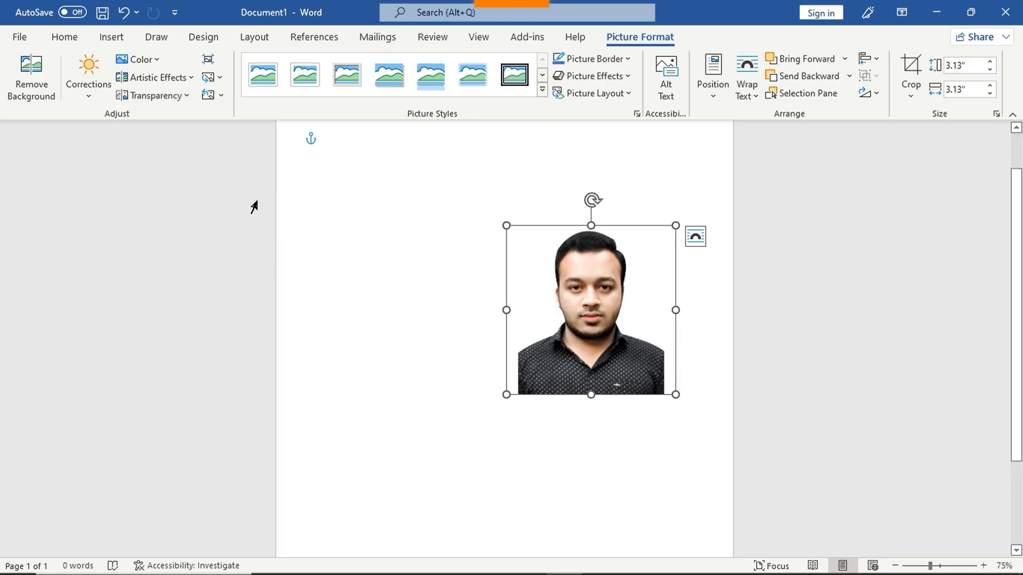
- Compress only this picture at default resolution with cropped areas deleted, and move the photo back toward the page's center
left_click(208, 60)
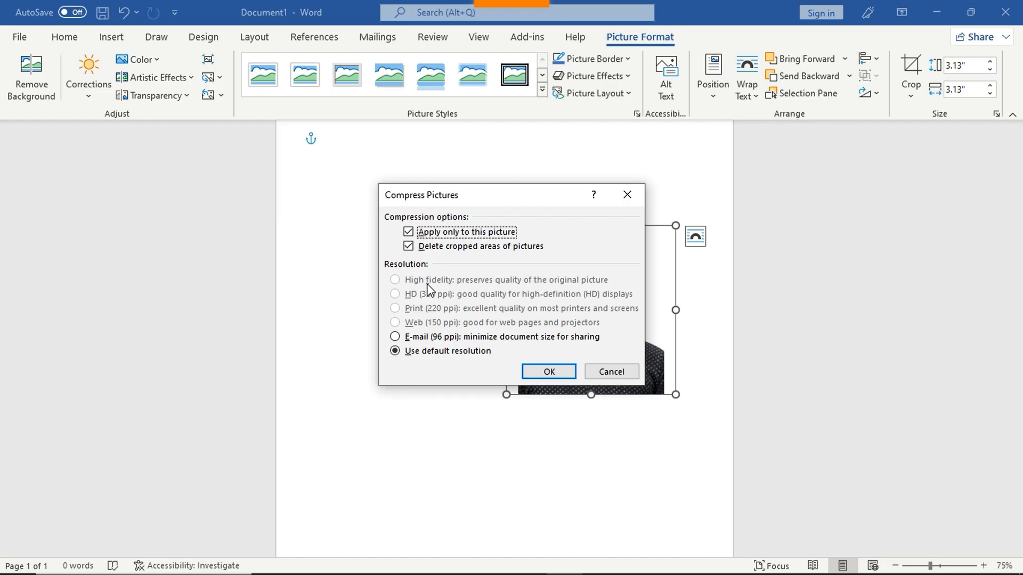
left_click(549, 372)
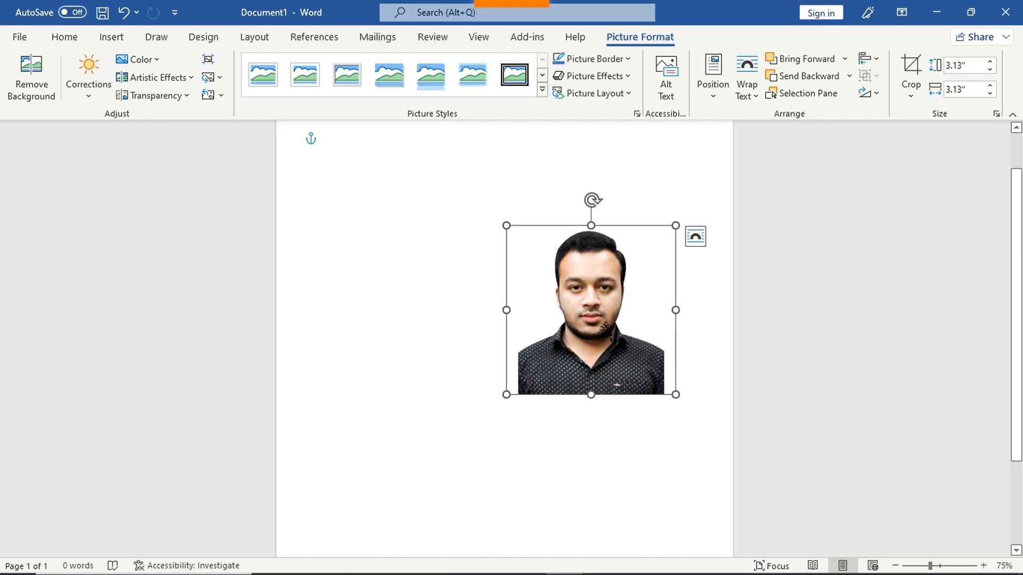
left_click(219, 83)
left_click(219, 83)
left_click_drag(581, 272, 508, 290)
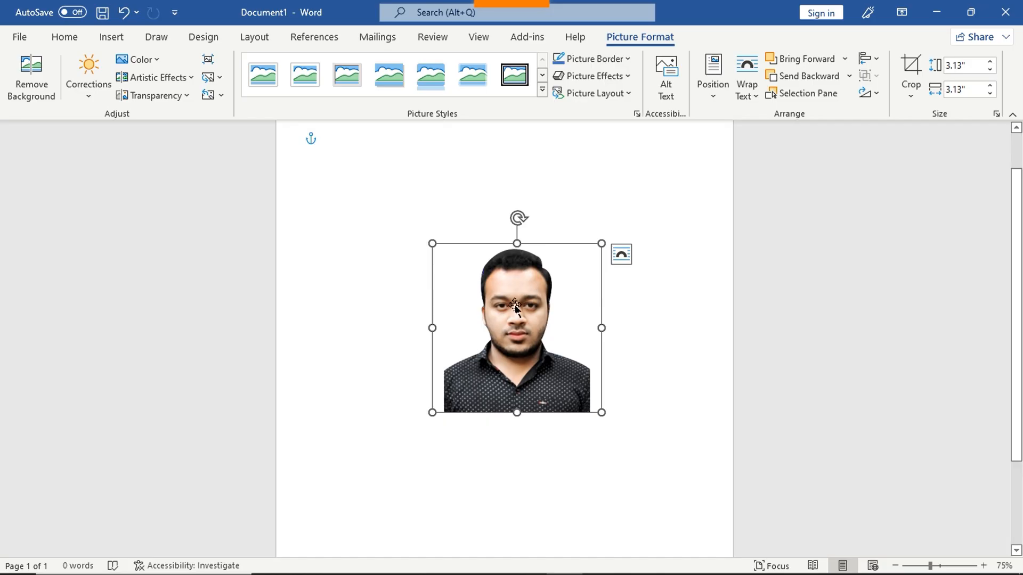
- Examine the source options for changing the portrait photo and the options for resetting its formatting and size
left_click(220, 77)
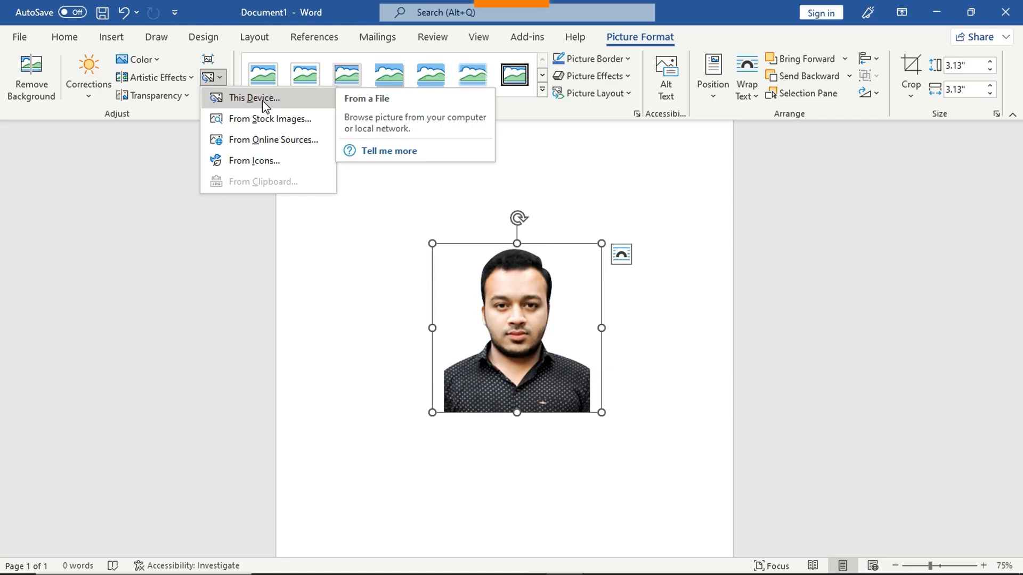
left_click(227, 101)
left_click(227, 101)
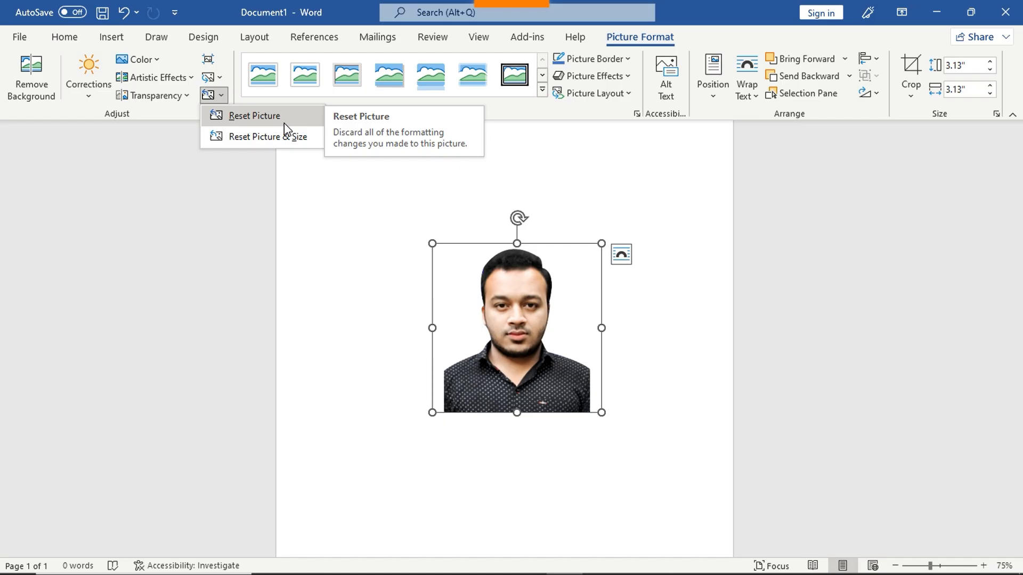
left_click(383, 207)
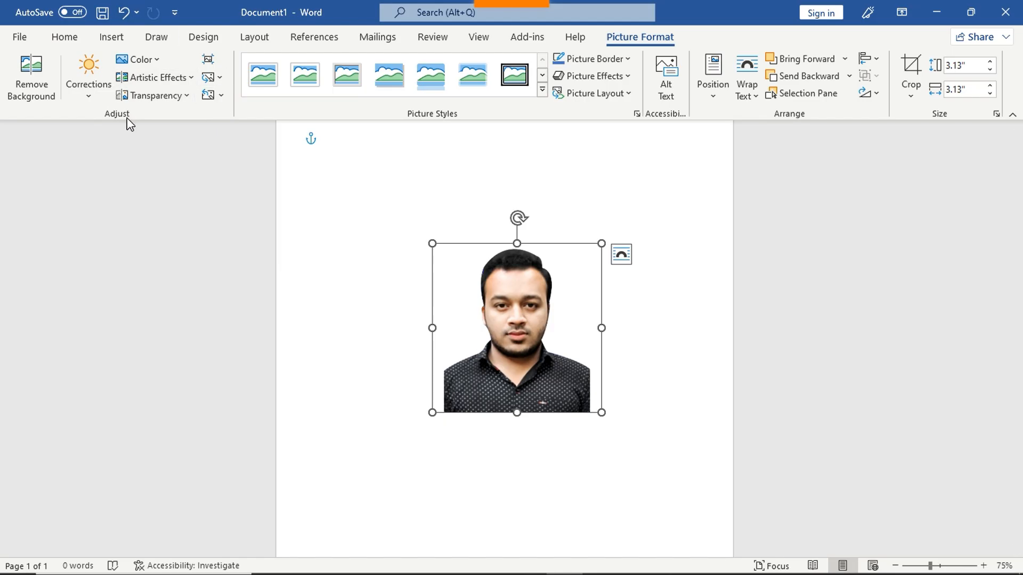
- Move the portrait photo up and to the left on the page and try out rotated and framed picture styles on it
left_click_drag(510, 296, 446, 255)
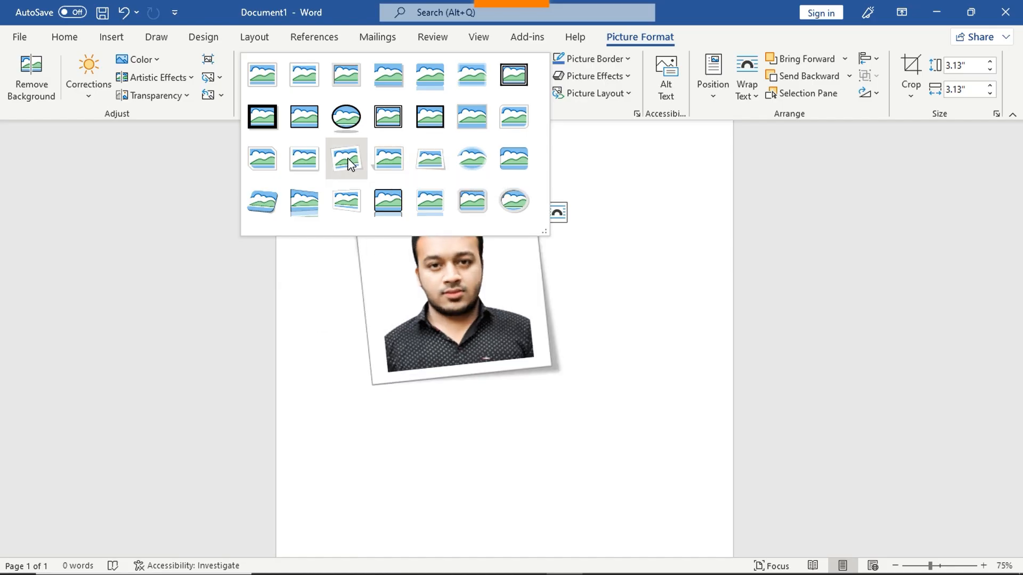
left_click(389, 158)
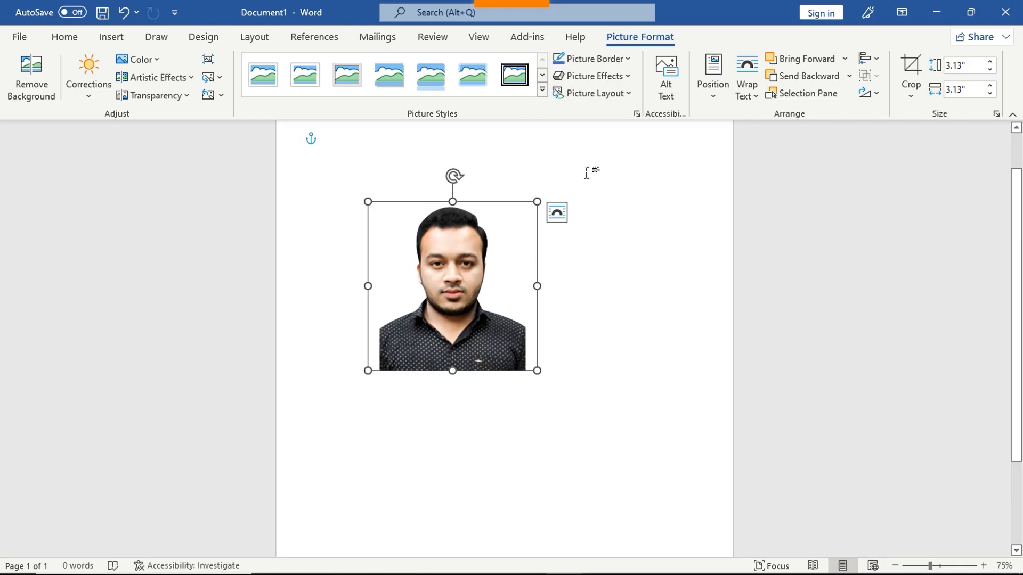
- Examine the border options for the portrait photo, including outline colors, line weights and dashes, without applying any
left_click(627, 59)
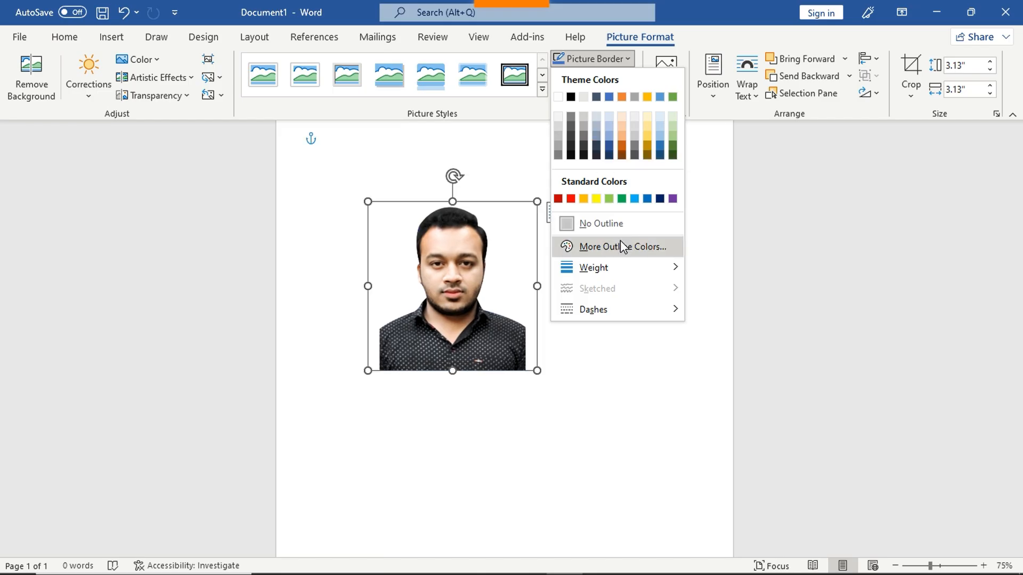
mouse_move(620, 272)
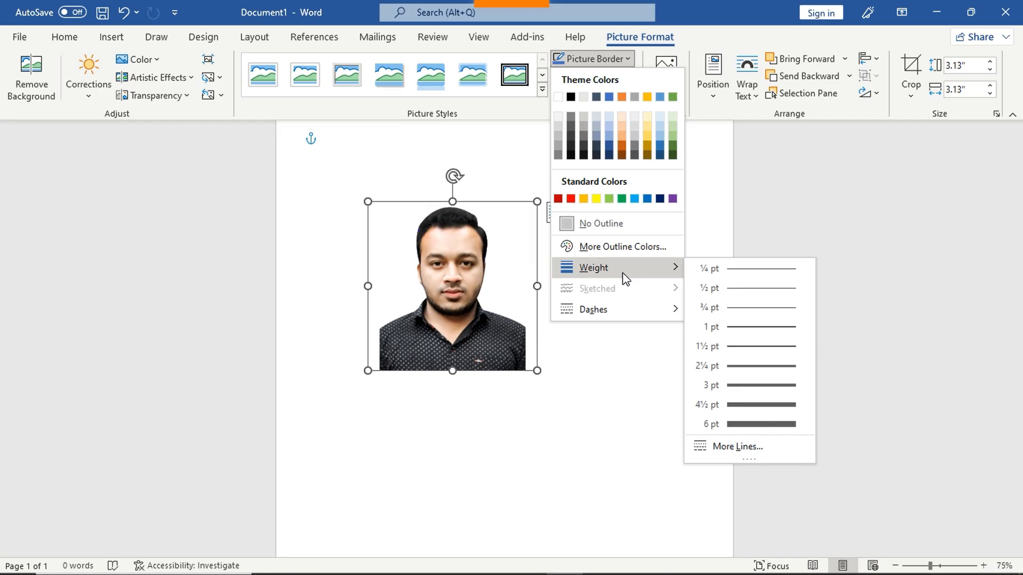
mouse_move(623, 317)
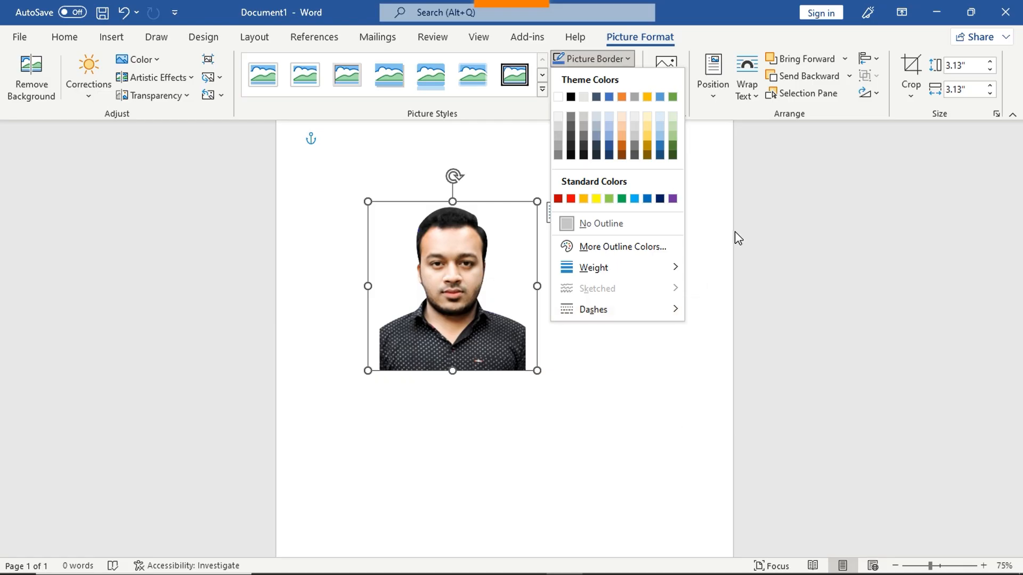
left_click(717, 235)
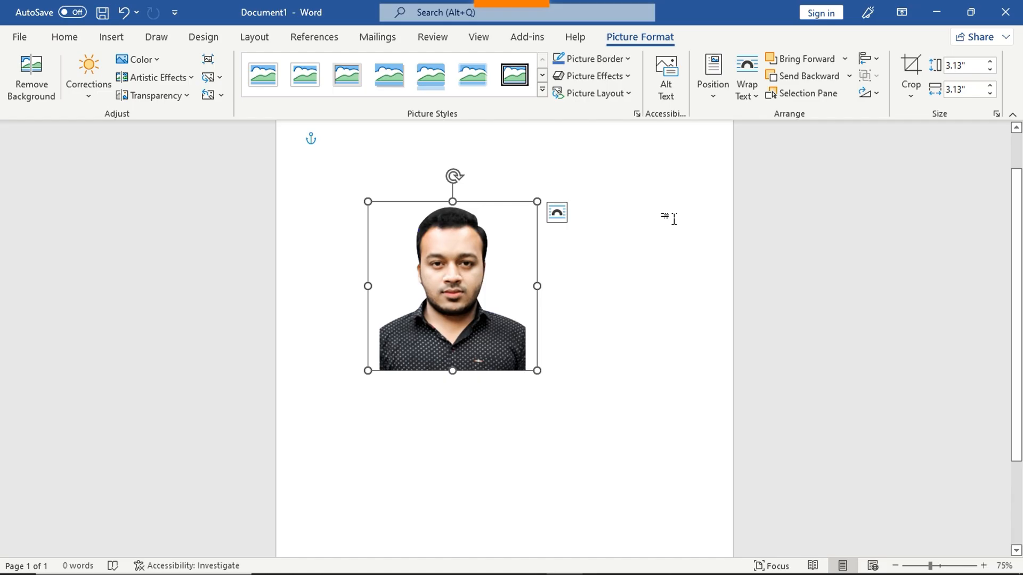
- Preview the preset, shadow, reflection, glow, soft edges, bevel and 3-D rotation effects on the portrait photo without applying any
left_click(630, 76)
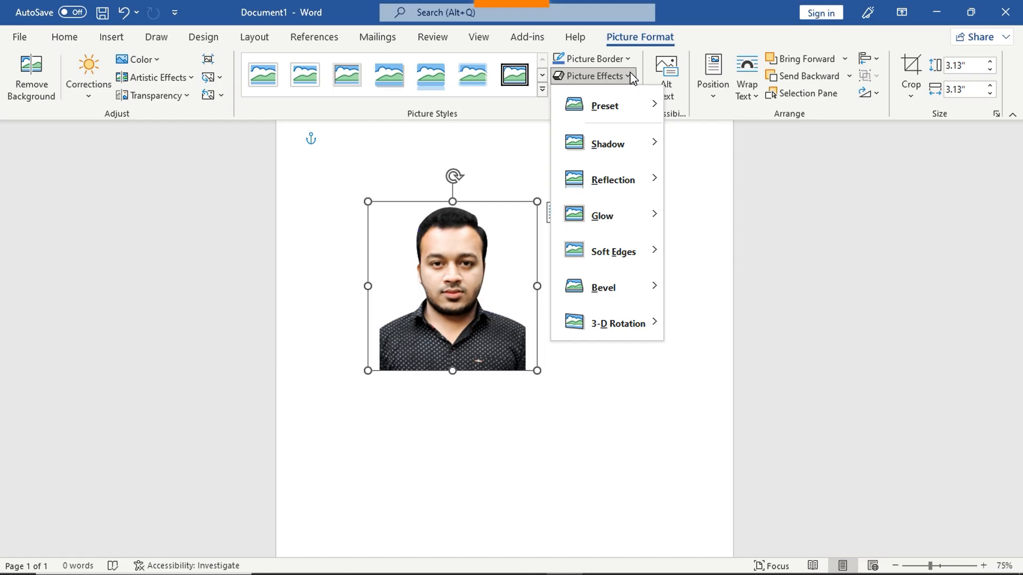
mouse_move(655, 109)
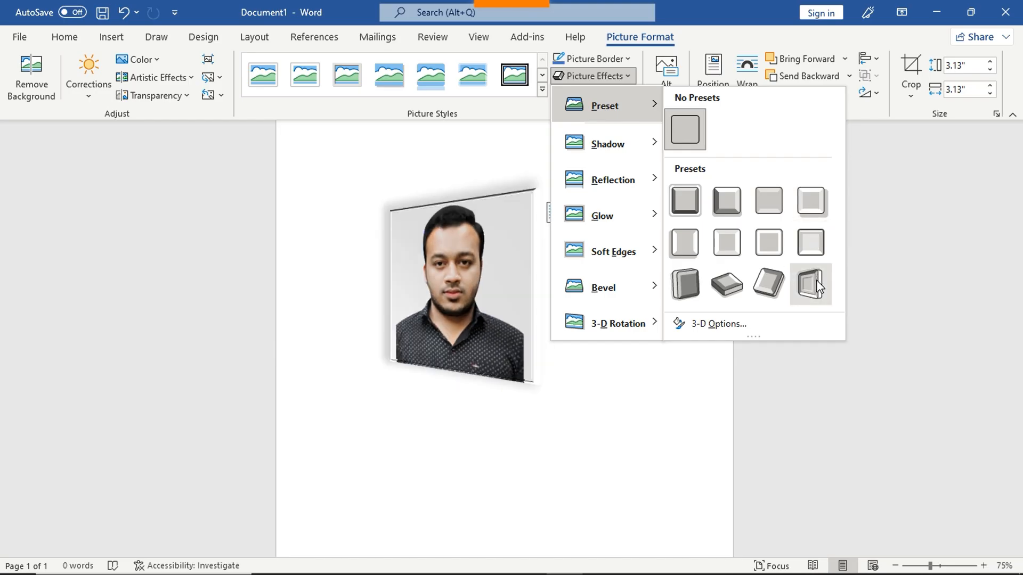
mouse_move(651, 146)
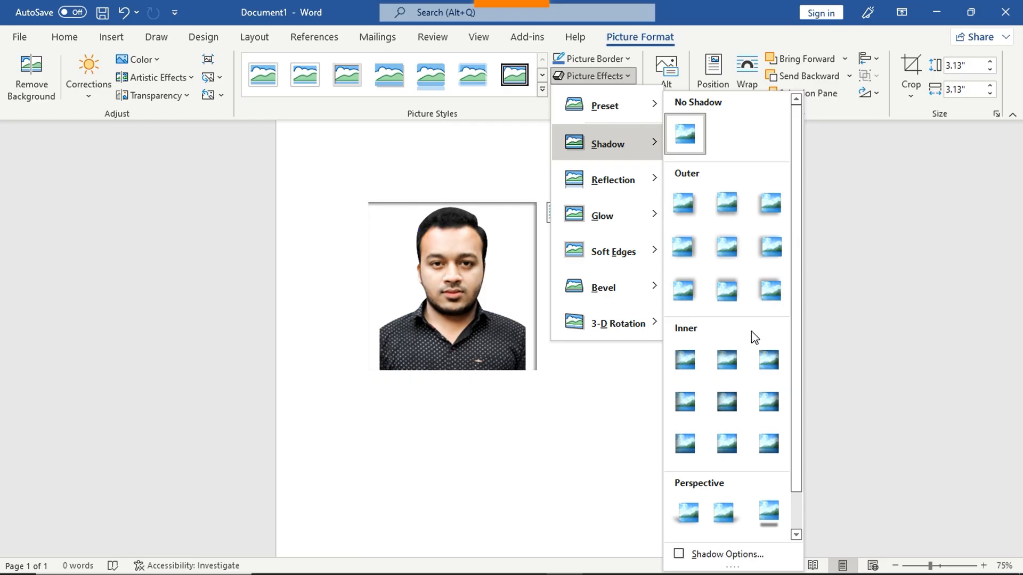
mouse_move(658, 190)
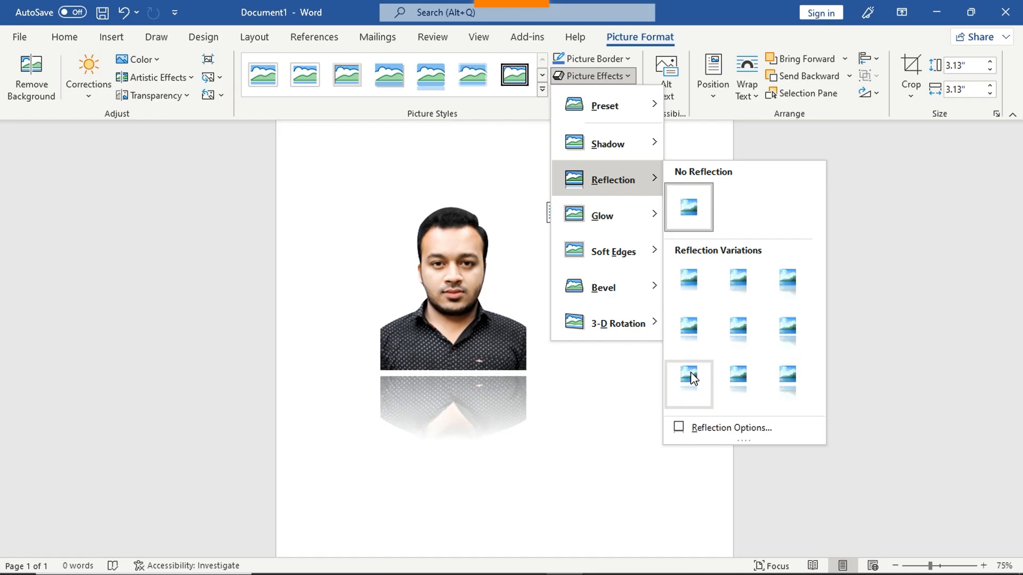
mouse_move(648, 223)
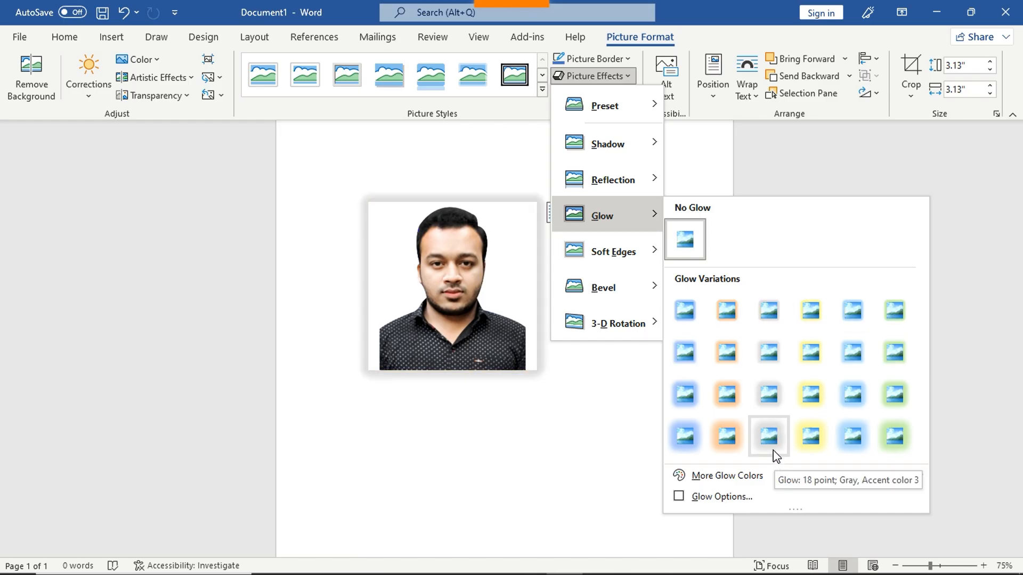
mouse_move(745, 479)
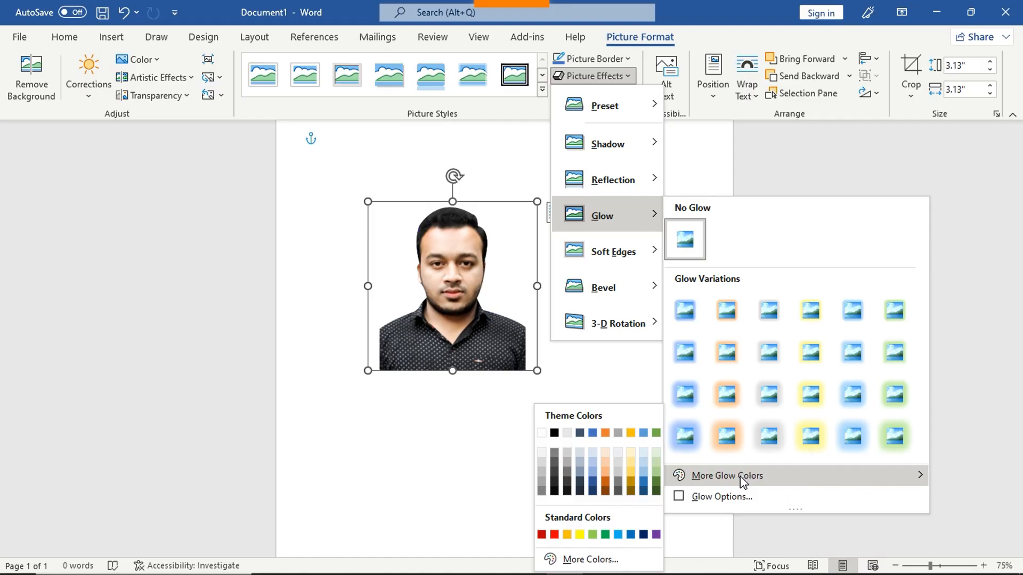
mouse_move(645, 265)
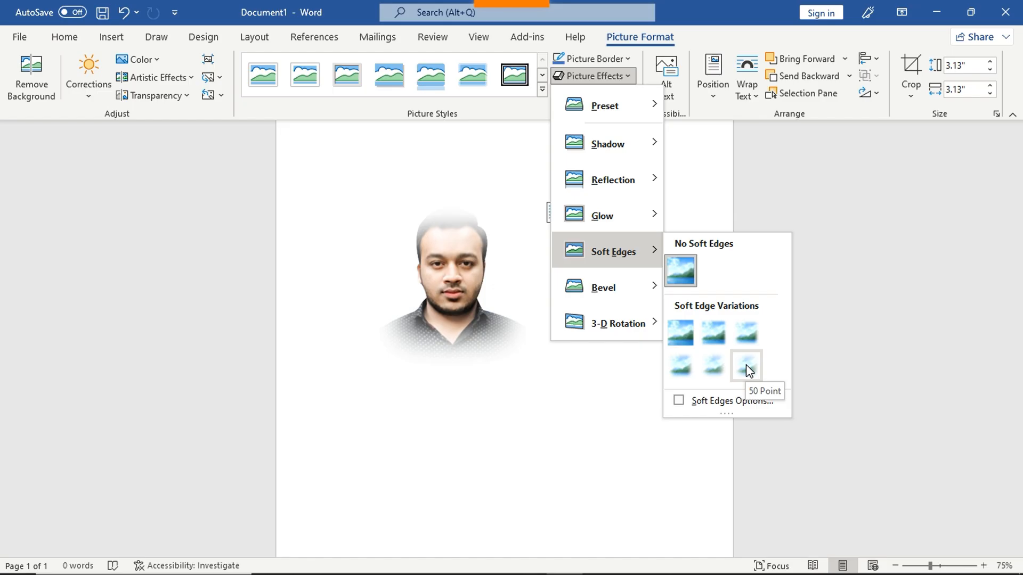
mouse_move(650, 291)
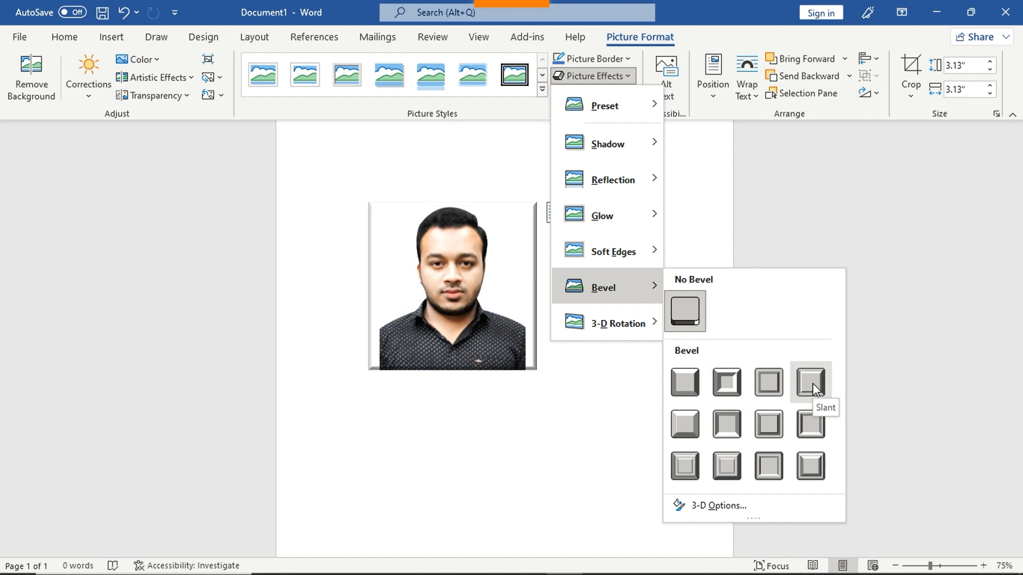
mouse_move(656, 324)
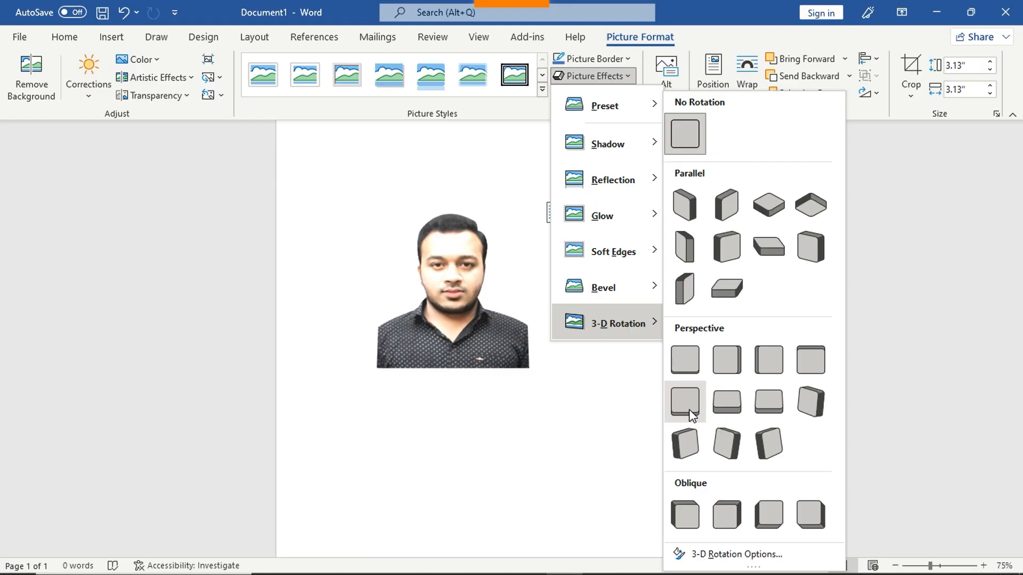
left_click(643, 401)
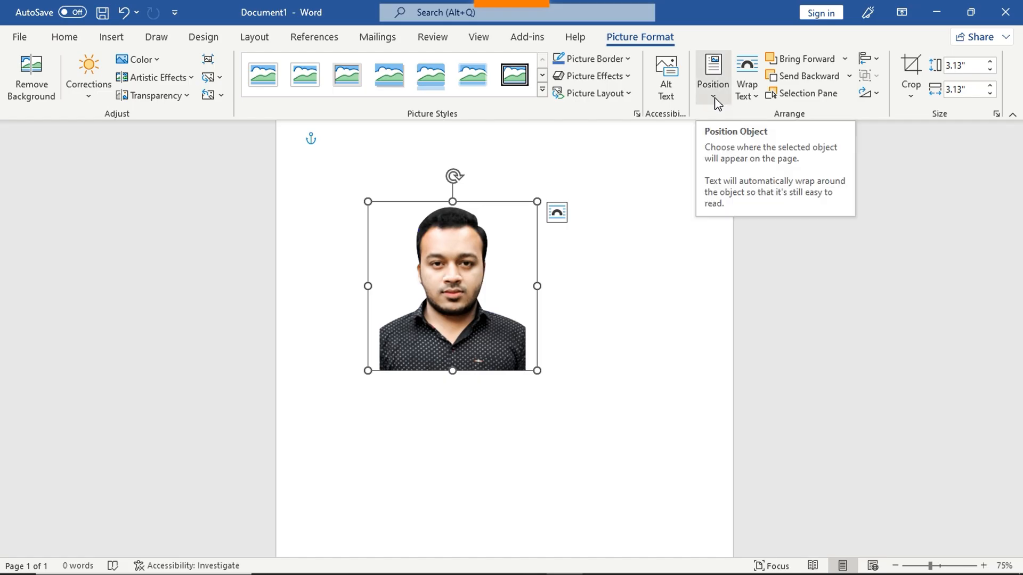
- Shrink the portrait photo to about 1.71" square and reposition it in the upper part of the page
scroll(478, 302, "up", 1)
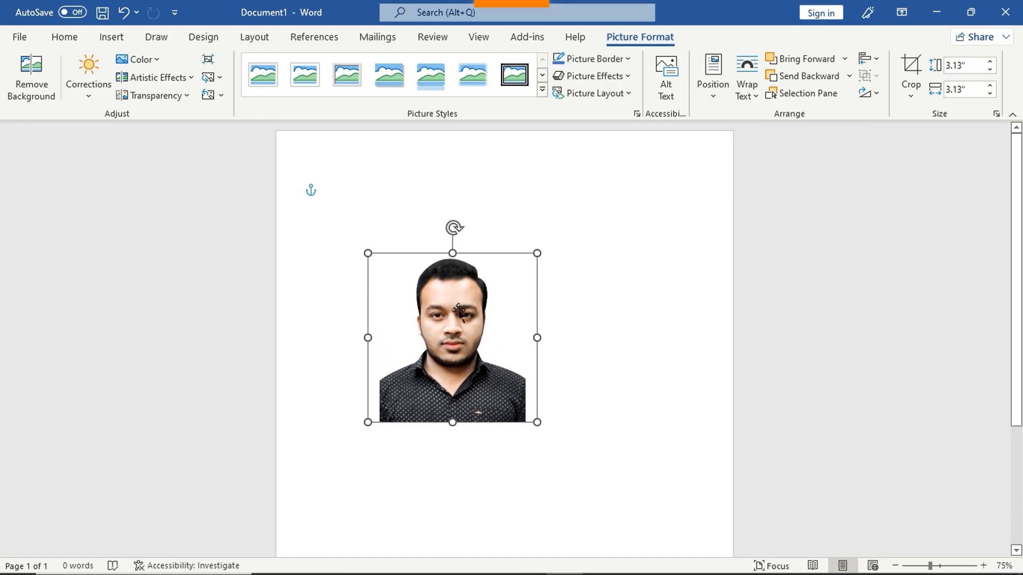
scroll(467, 308, "down", 3)
scroll(466, 308, "up", 4)
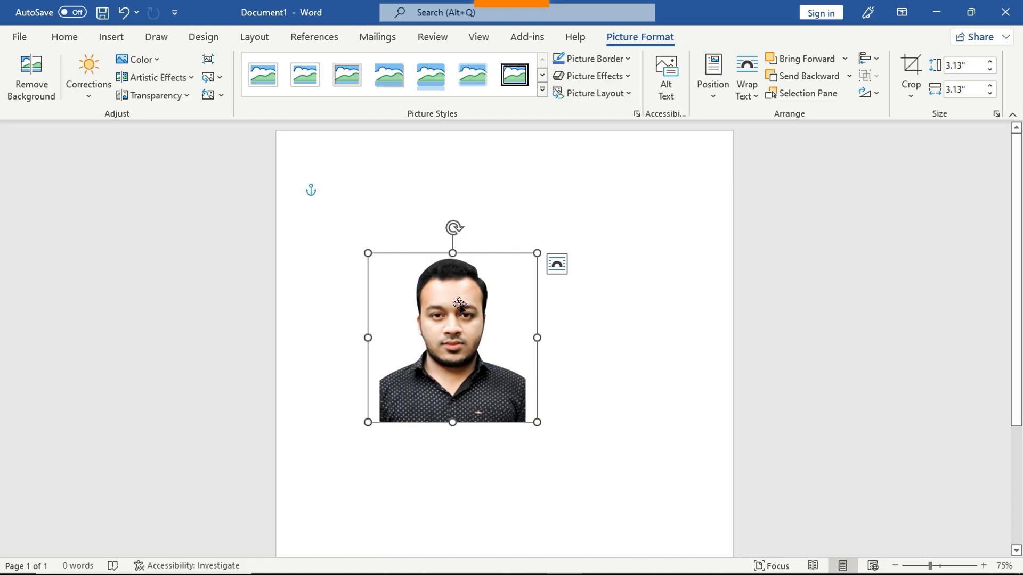
left_click_drag(456, 317, 433, 267)
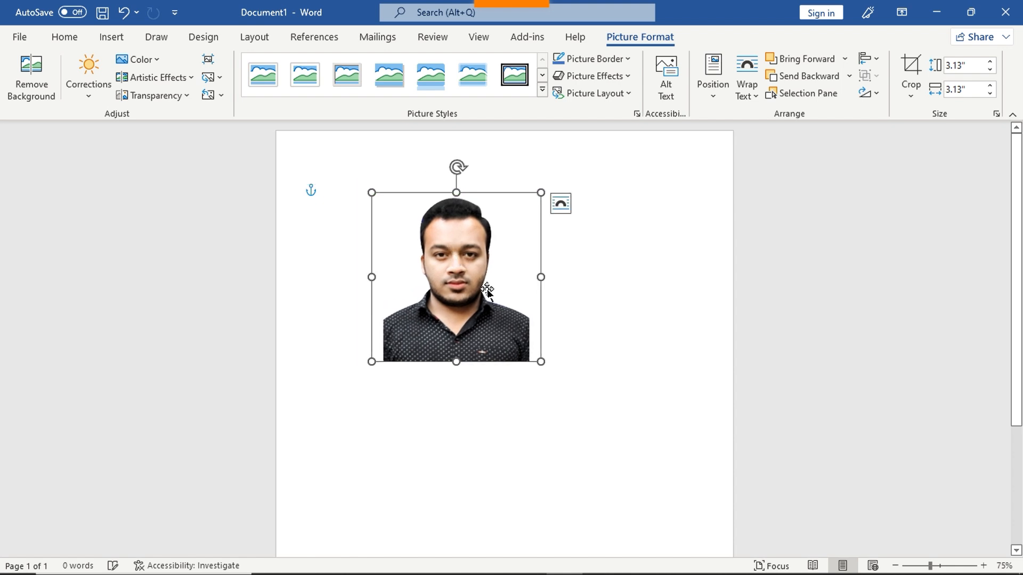
left_click_drag(542, 362, 463, 268)
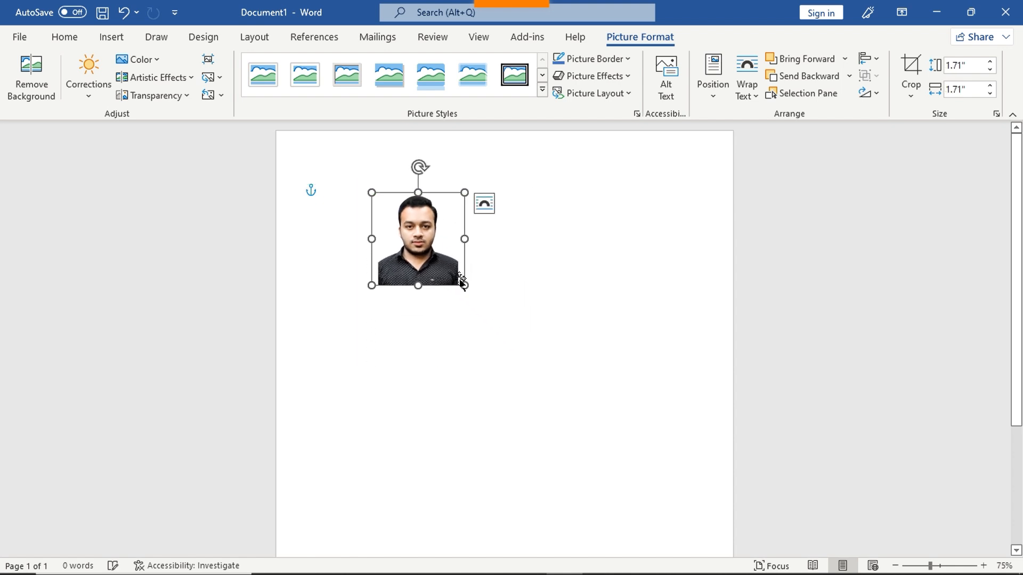
left_click_drag(424, 231, 450, 265)
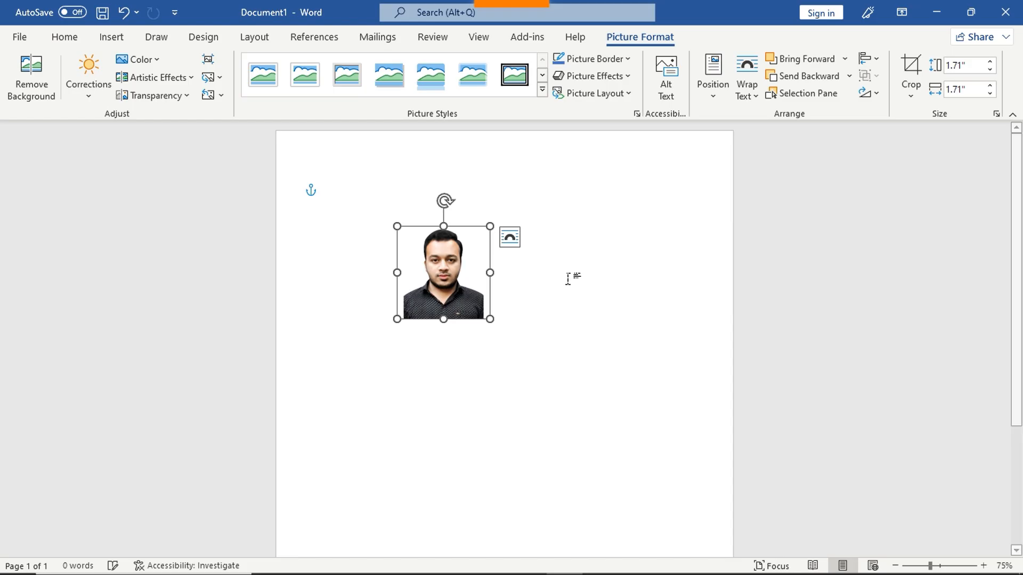
- Examine the page position layouts and the text wrapping options available for the portrait photo, leaving both unchanged
left_click(725, 98)
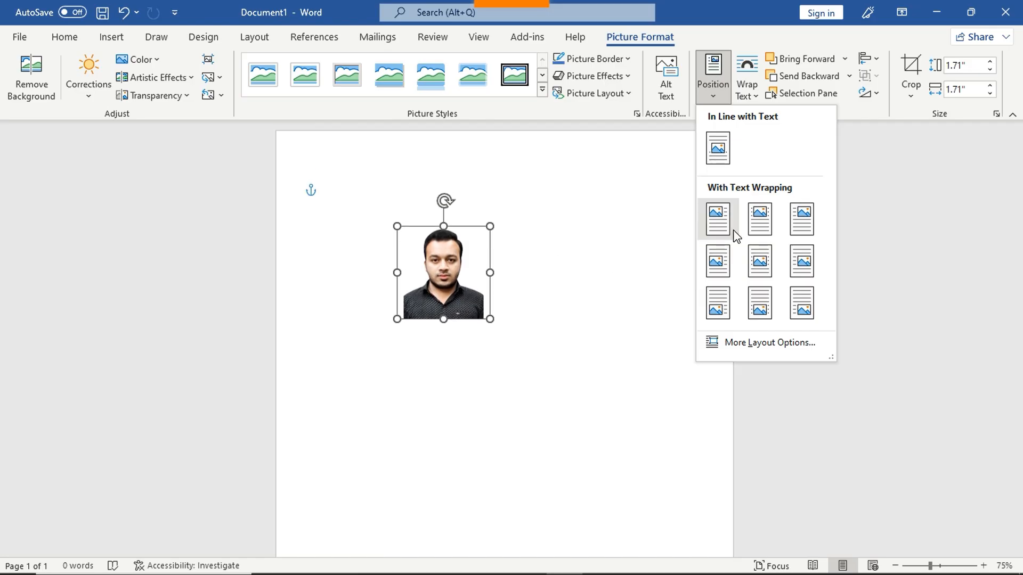
left_click(903, 182)
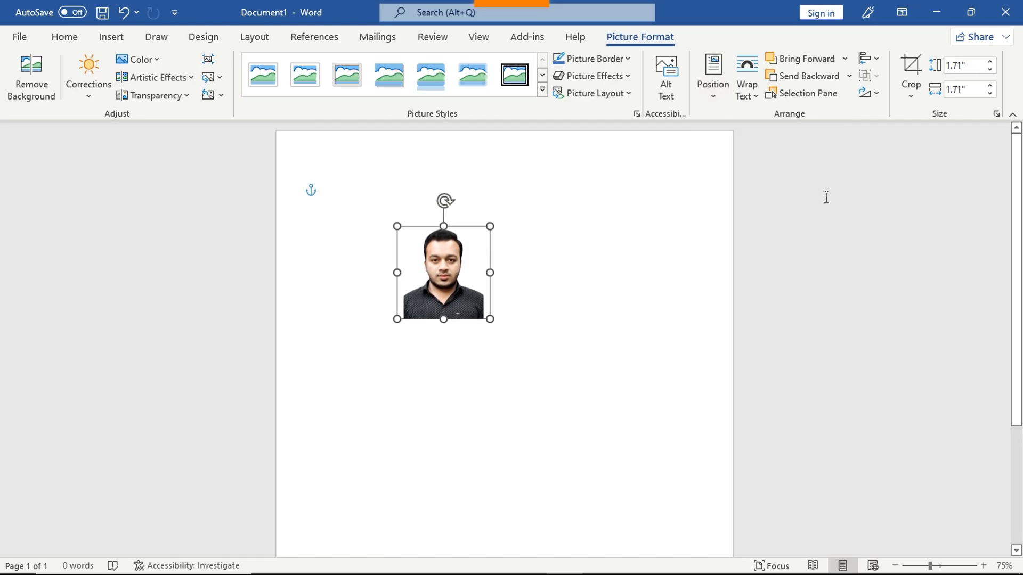
left_click(756, 92)
left_click(755, 91)
left_click(747, 85)
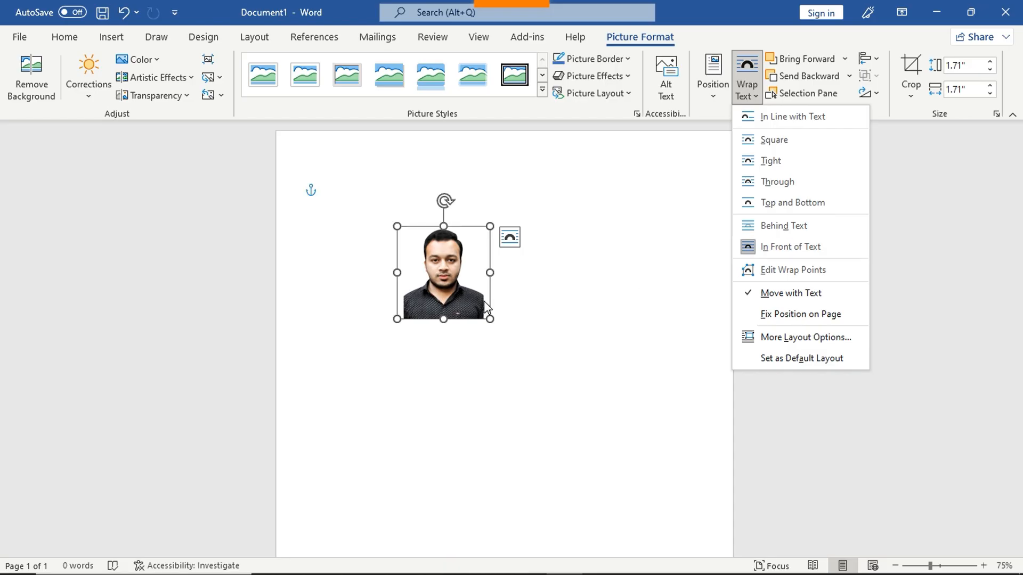
left_click(543, 311)
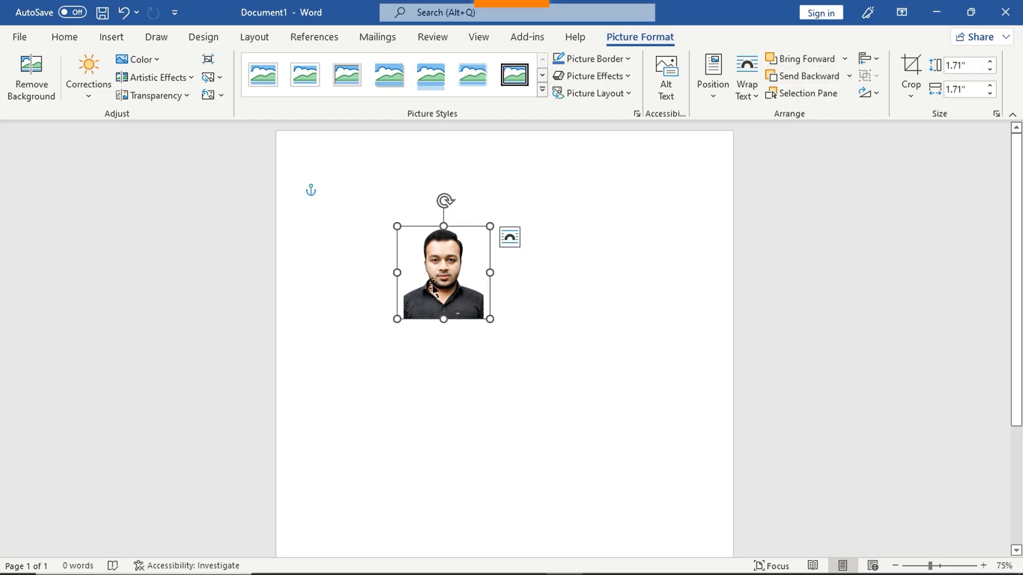
- Enlarge the portrait photo to about 3.86" square and draw an oval about 3.65" high and 3.9" wide over its lower part
left_click_drag(489, 318, 607, 433)
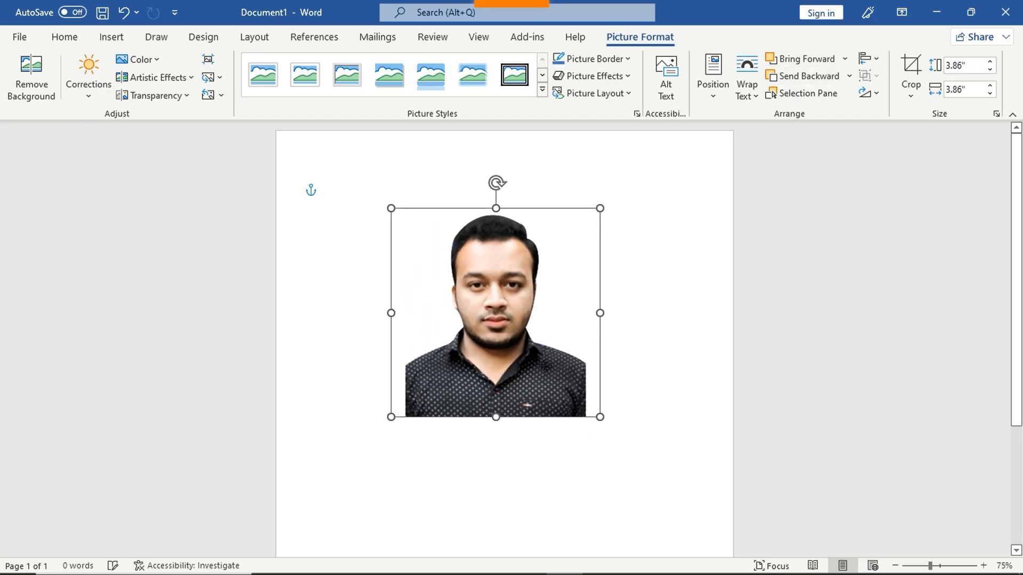
left_click(112, 36)
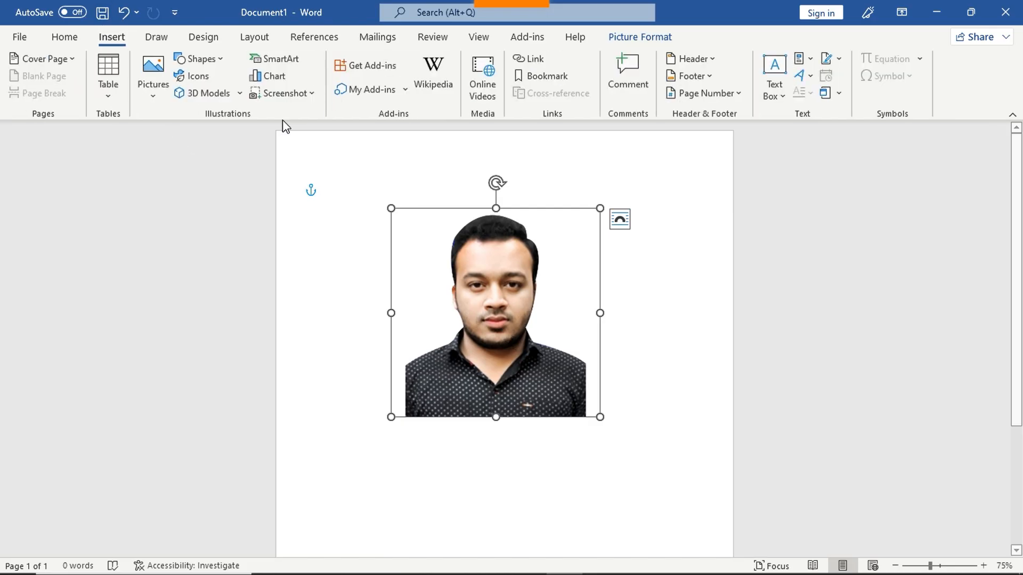
left_click(219, 60)
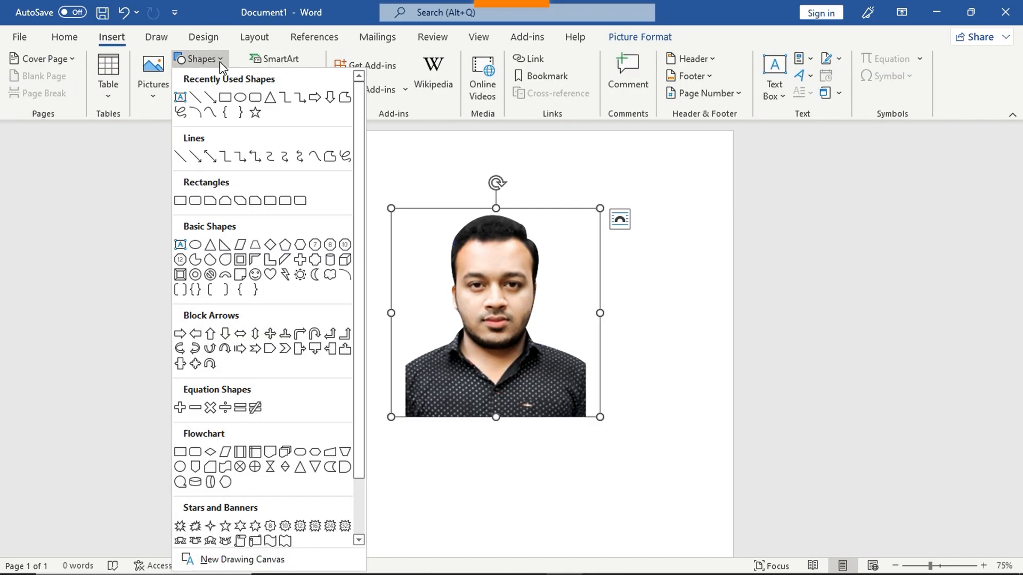
left_click(240, 97)
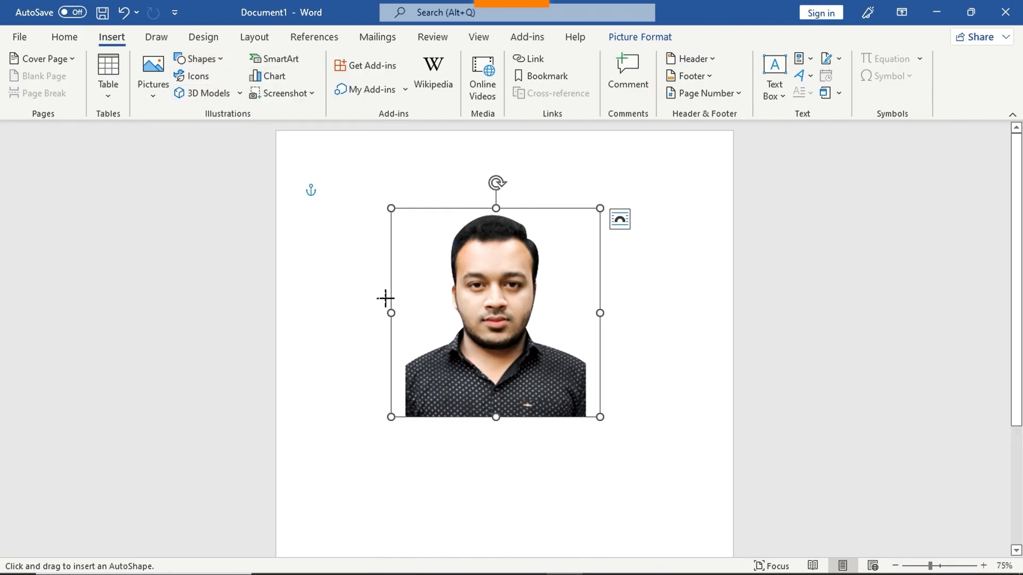
left_click_drag(383, 297, 587, 495)
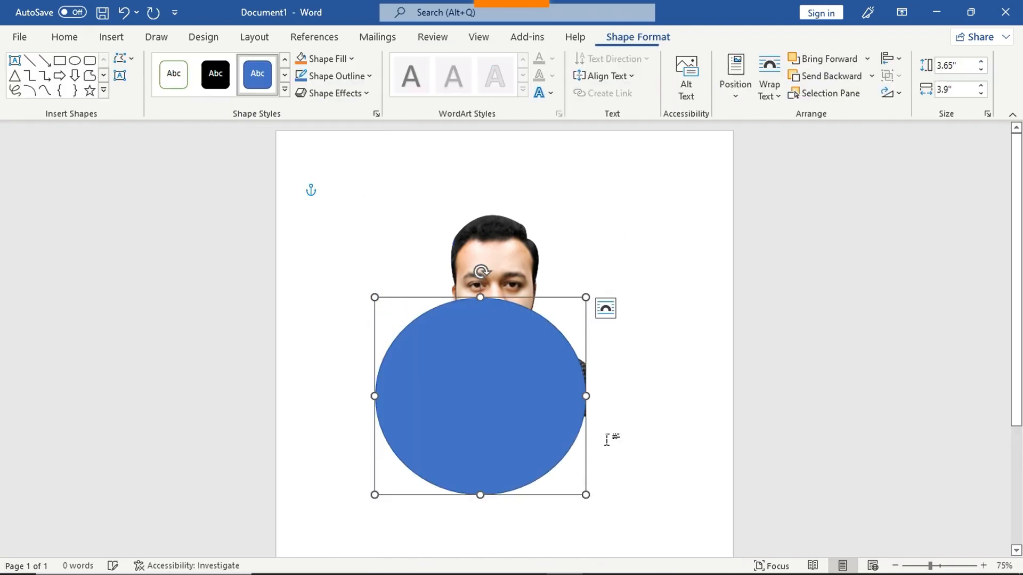
left_click(675, 340)
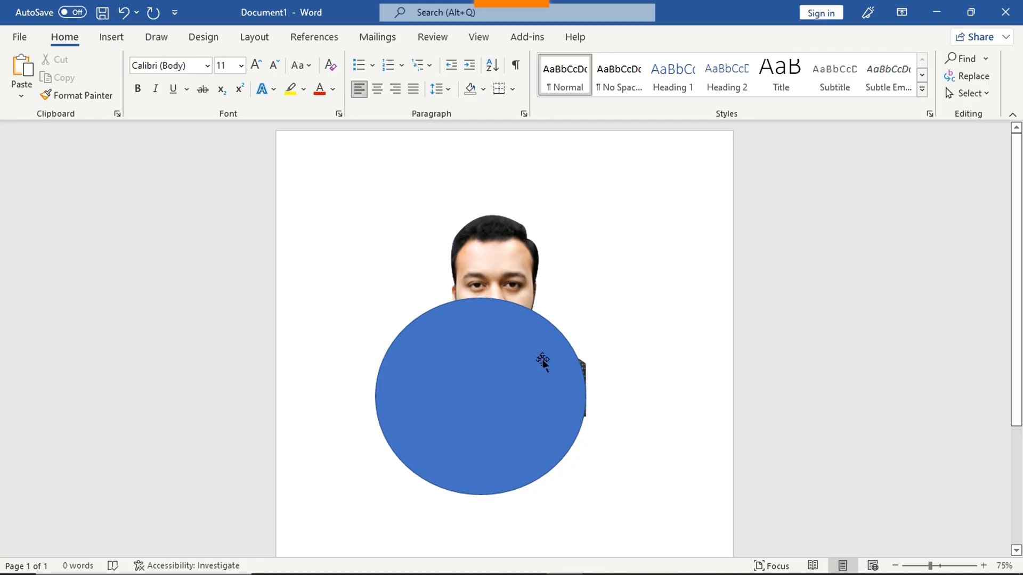
- Move the blue oval slightly right and down over the photo, and select the photo and the oval in turn
left_click_drag(541, 358, 507, 380)
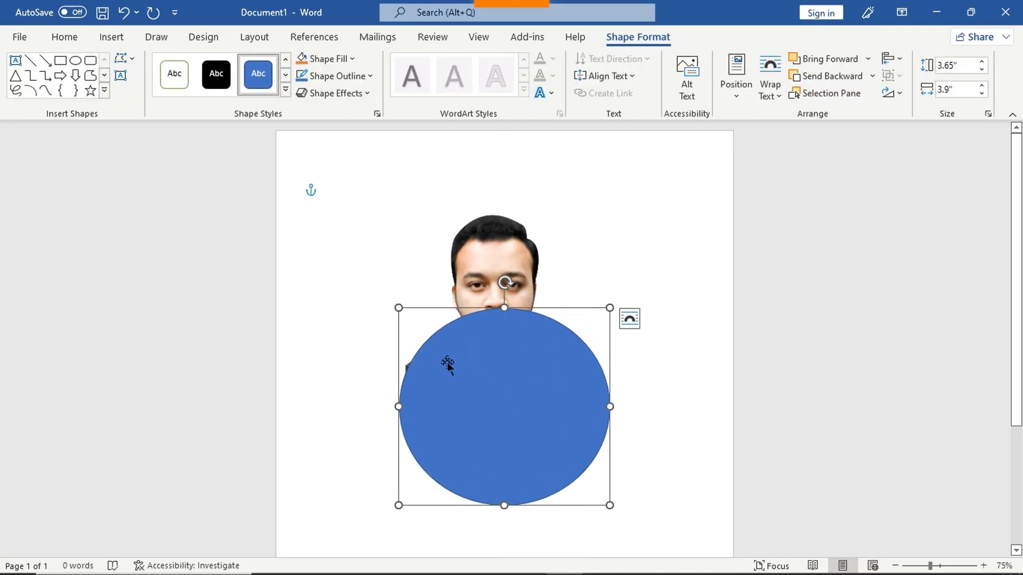
left_click(509, 240)
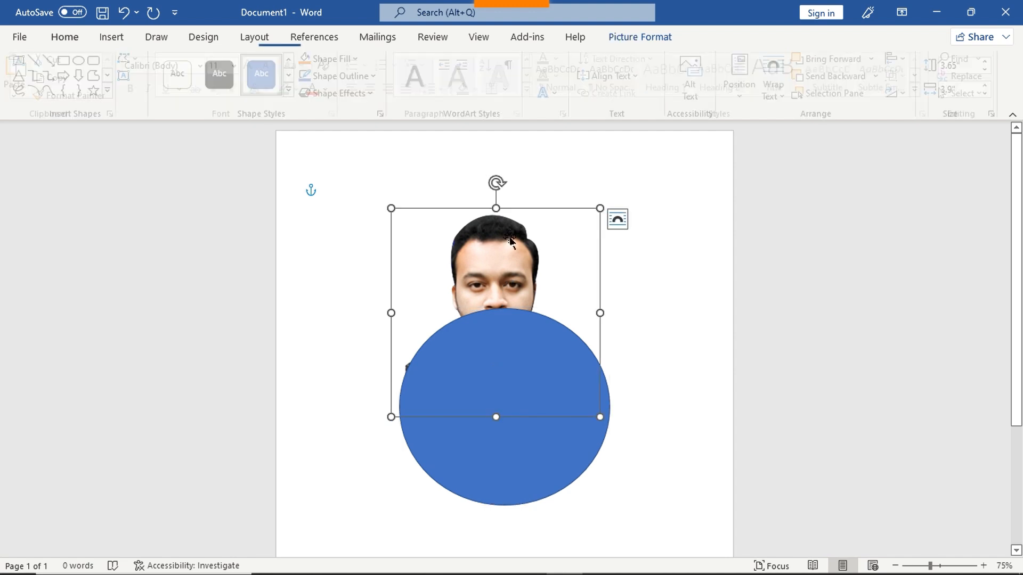
left_click(497, 375)
left_click(643, 352)
- Send the blue oval backward behind the portrait photo and reposition it around the photo's lower half
left_click(561, 372)
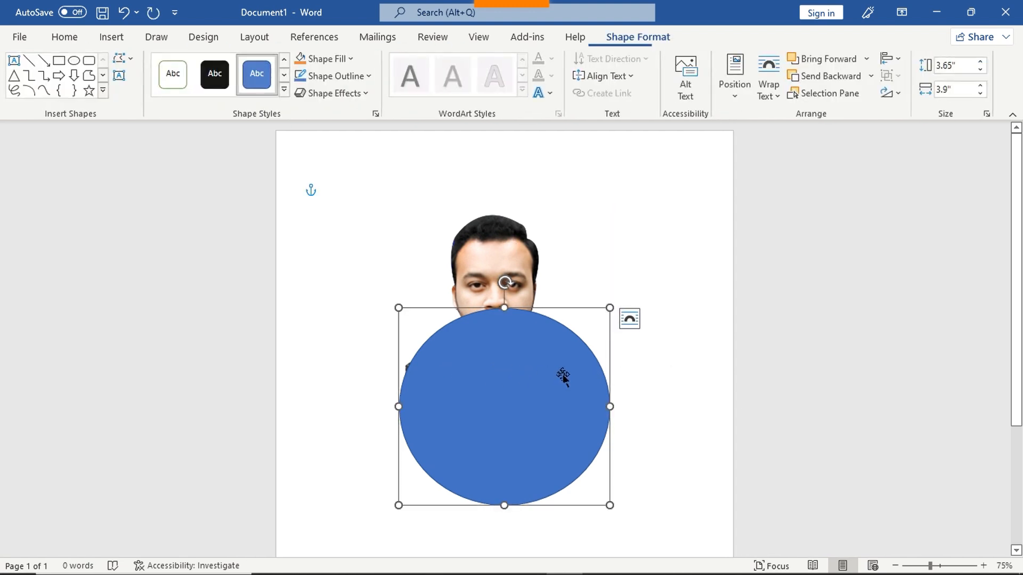
left_click_drag(561, 372, 521, 416)
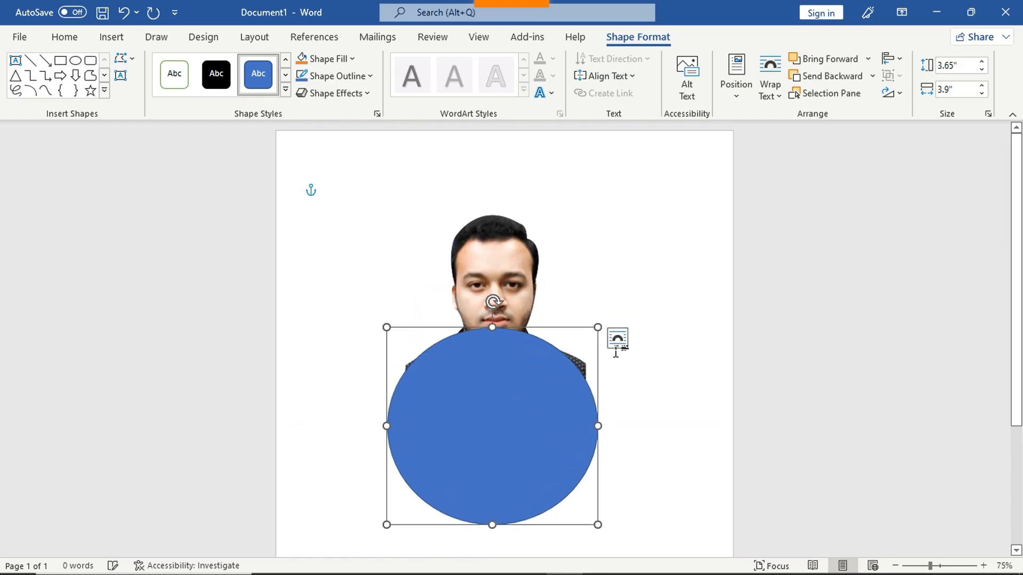
left_click(850, 76)
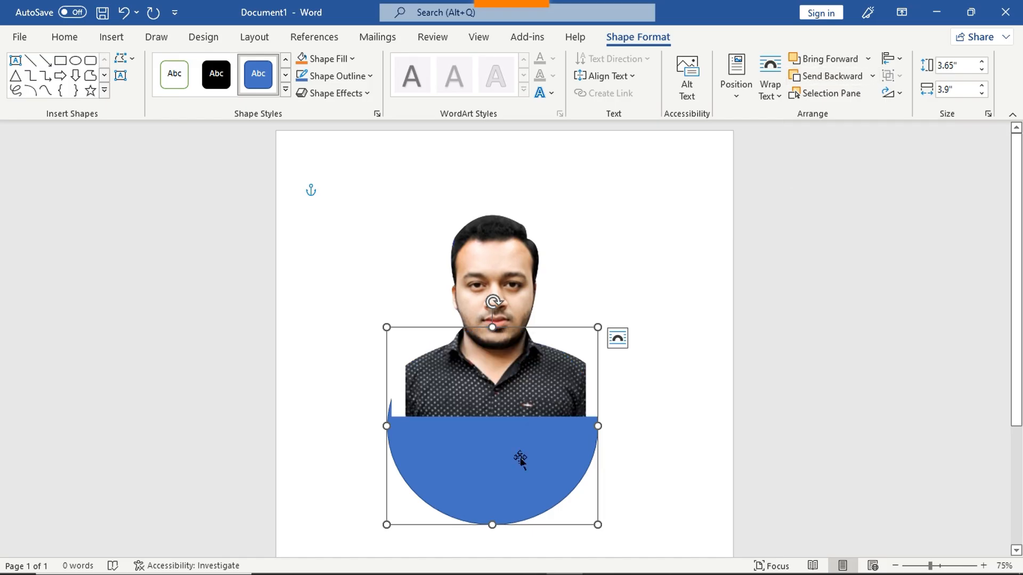
left_click_drag(520, 449, 511, 429)
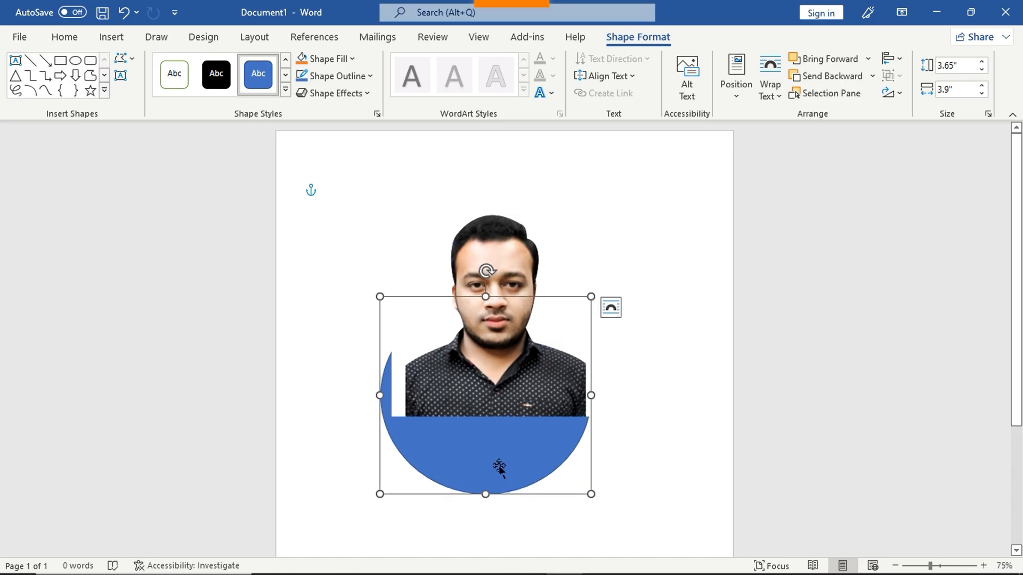
- Select the portrait photo and the blue oval in turn and examine the oval's layer ordering options
left_click(630, 379)
left_click(522, 296)
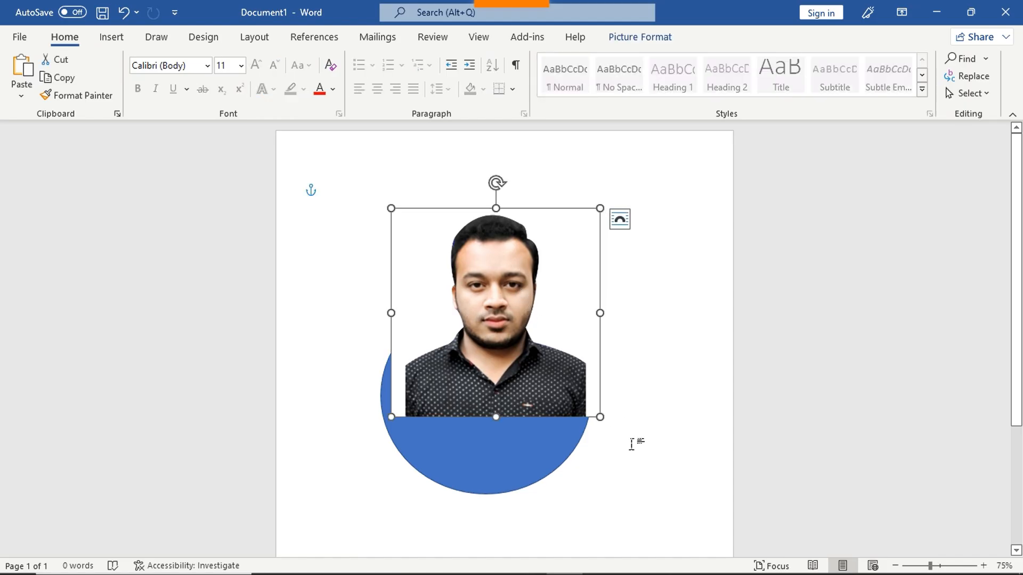
left_click(499, 465)
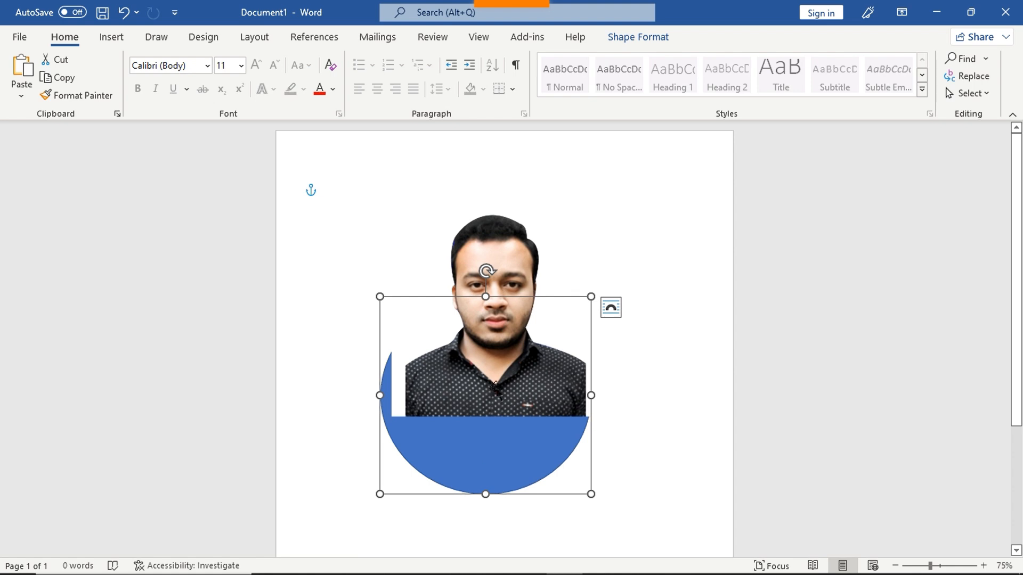
left_click(644, 41)
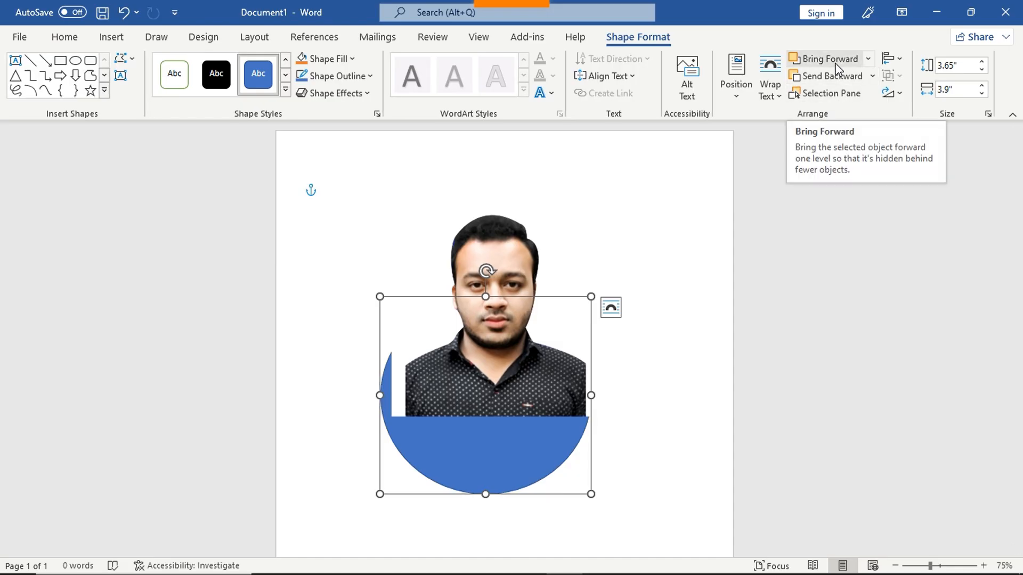
left_click(616, 285)
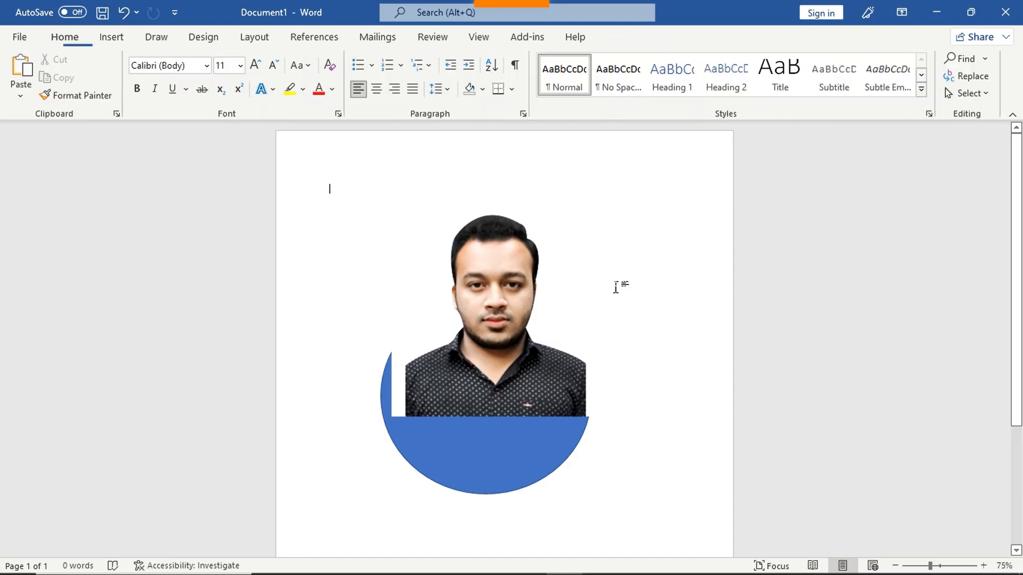
- Move the portrait photo down over the blue oval and align it to the horizontal center of the margins
left_click(504, 288)
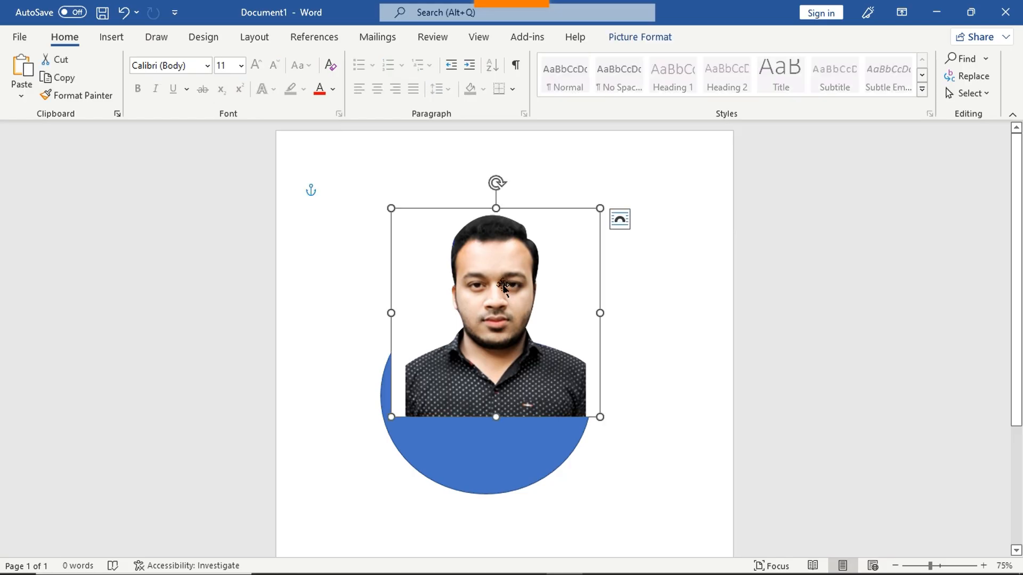
left_click(667, 37)
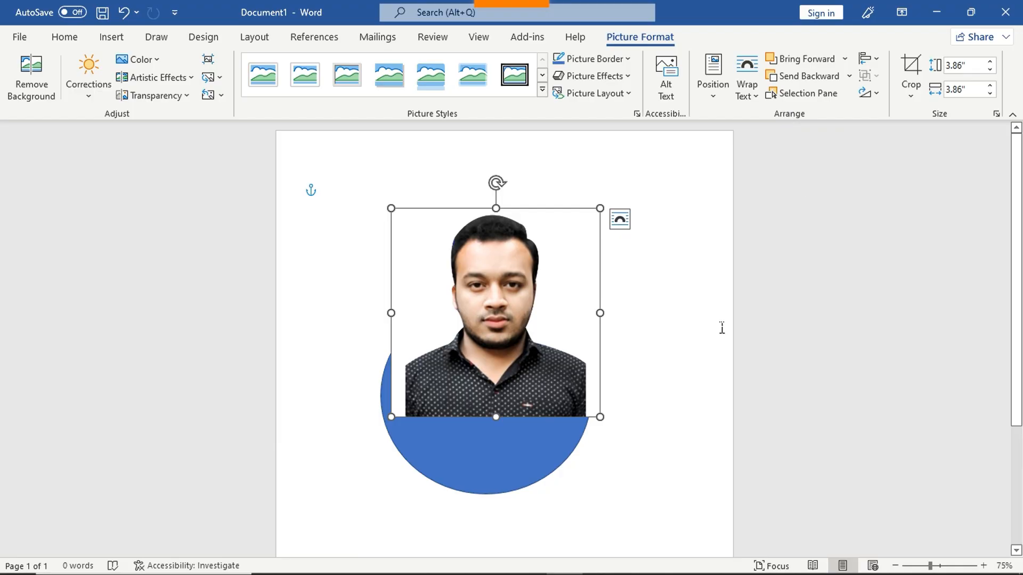
left_click_drag(507, 293, 503, 326)
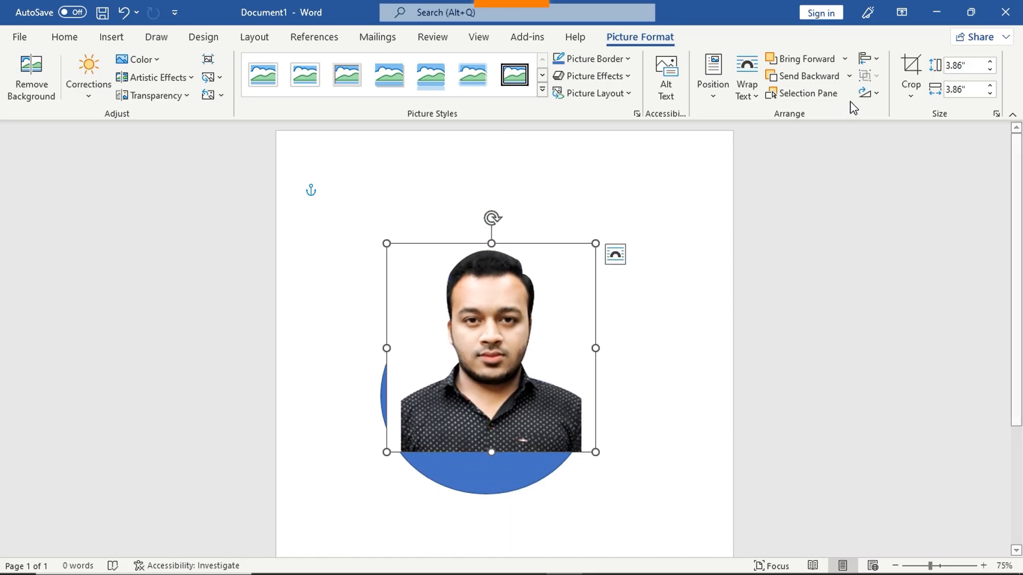
left_click(879, 61)
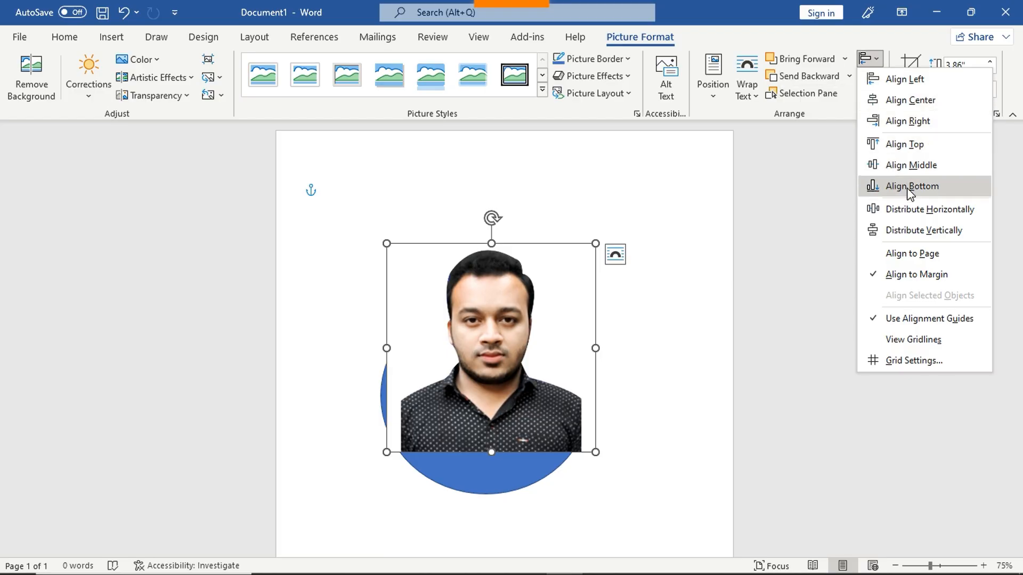
left_click(905, 100)
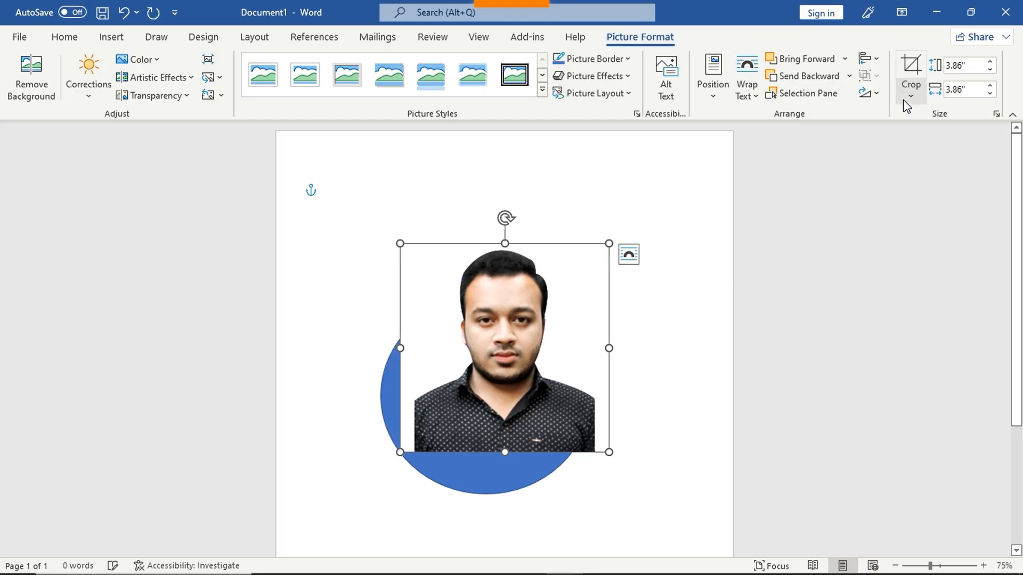
- Examine the alignment options and the rotate and flip previews for the portrait photo, leaving its orientation unchanged
left_click(870, 58)
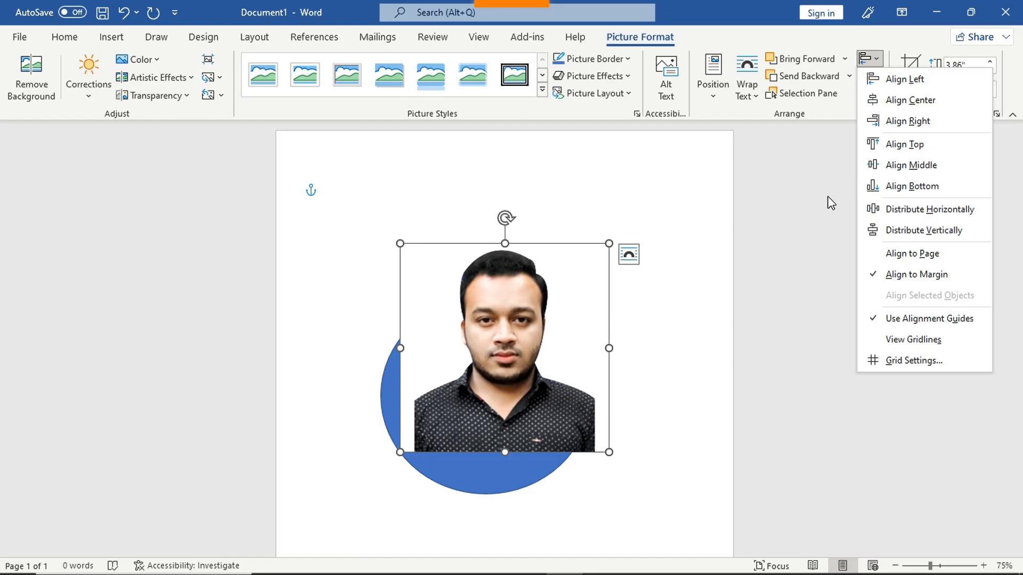
left_click(641, 263)
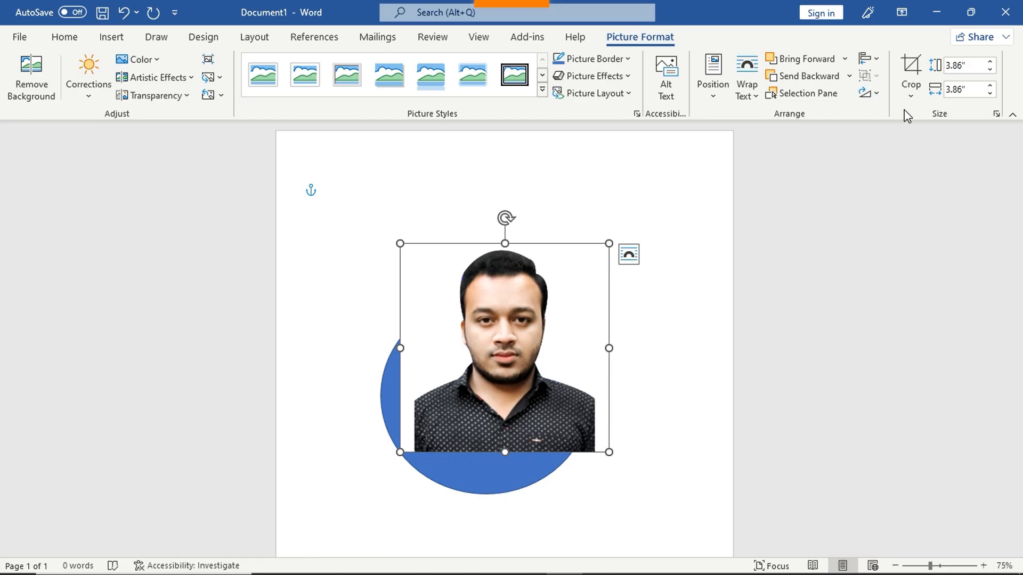
left_click(880, 97)
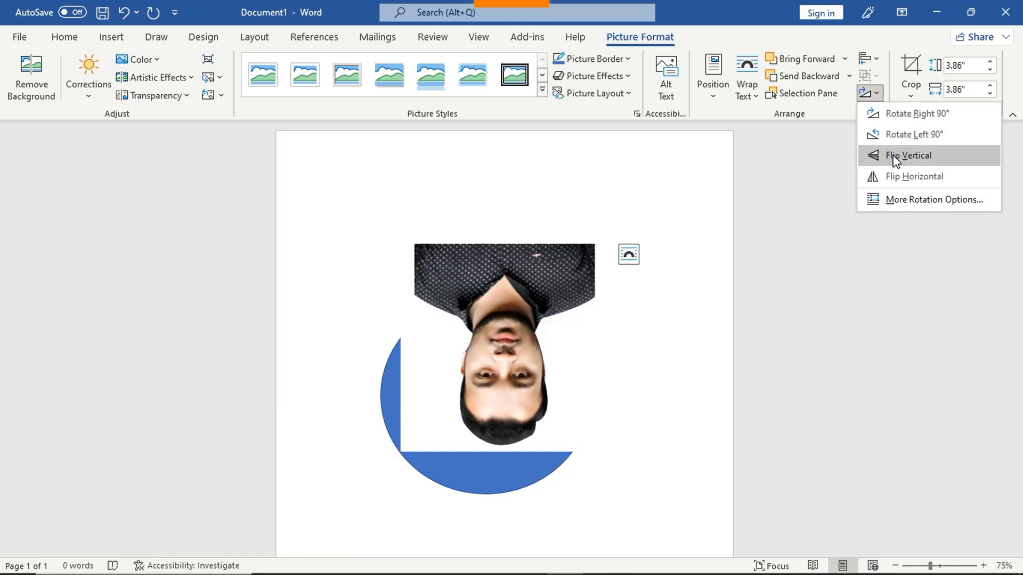
left_click(907, 185)
- Delete the blue oval and reposition the portrait photo in the upper part of the page
left_click_drag(578, 394, 590, 287)
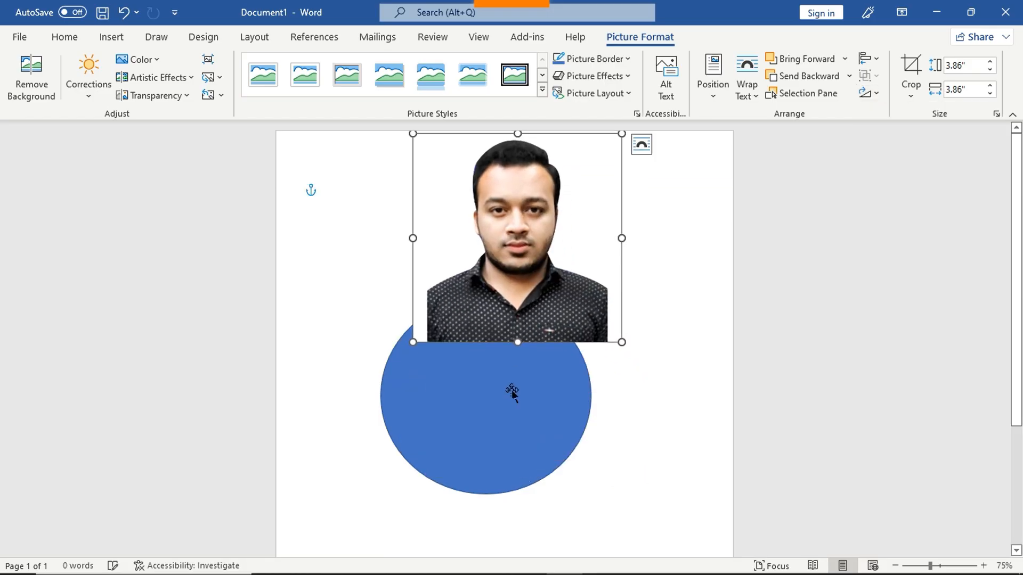
left_click(502, 412)
key("Delete")
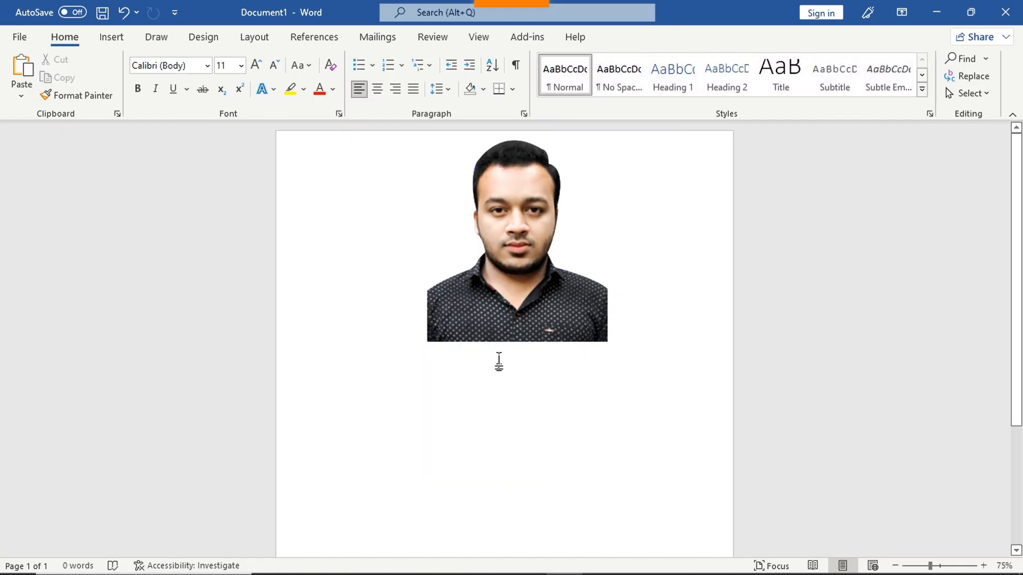
key("ctrl+z")
key("ctrl+z")
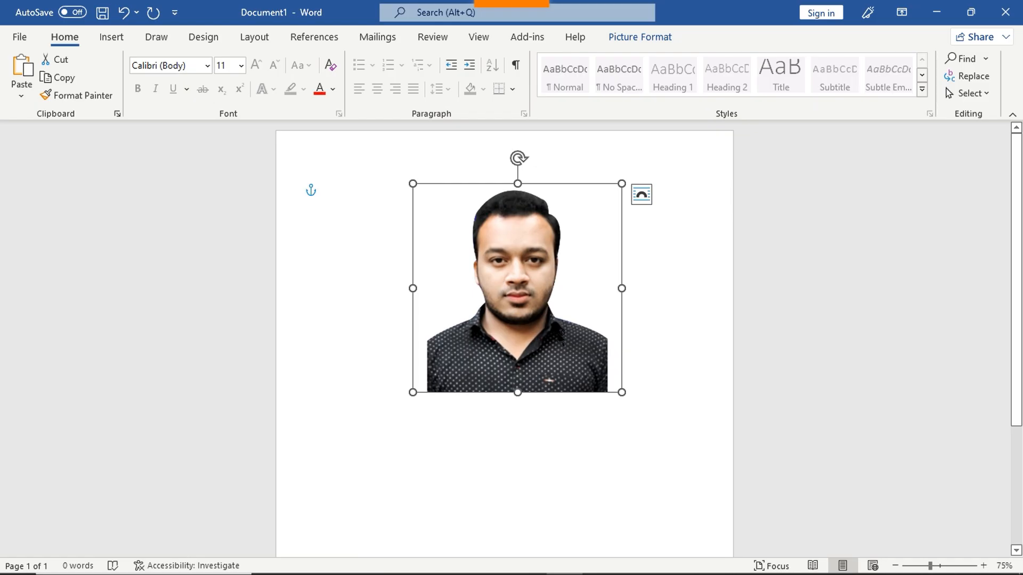
- Crop both sides of the portrait photo to a width of about 3.29" and shift it slightly left
left_click(644, 38)
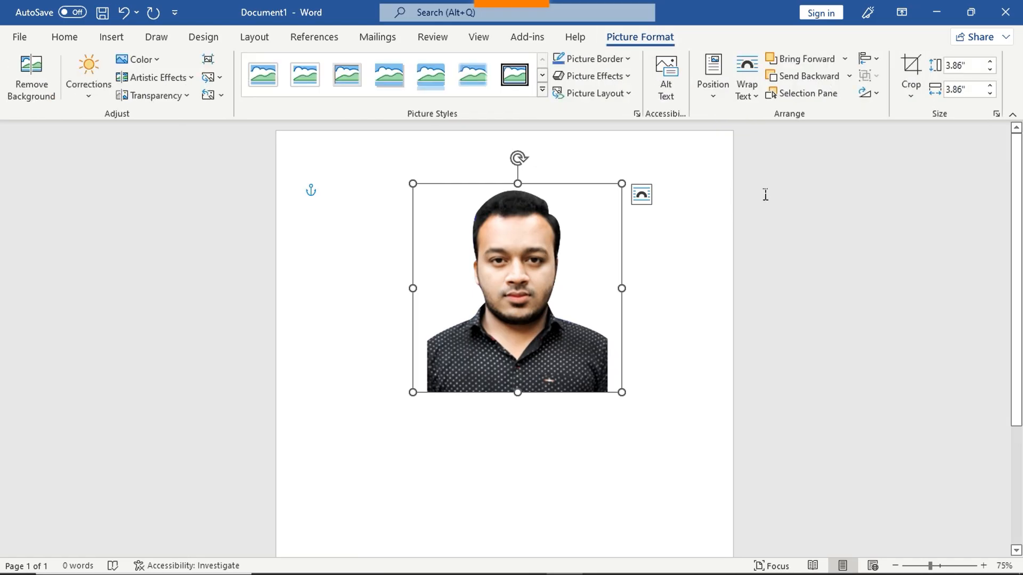
left_click(911, 97)
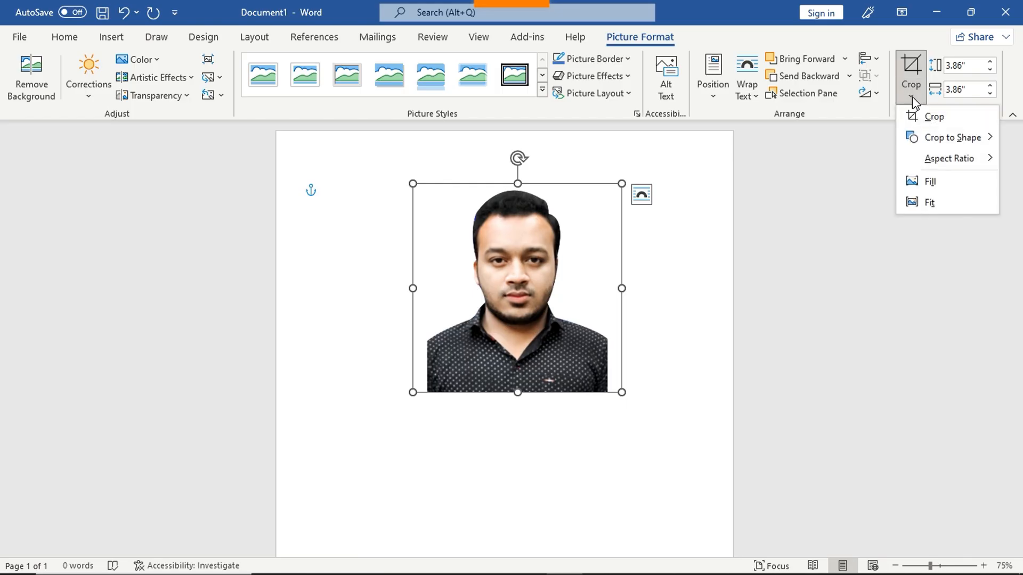
left_click(938, 121)
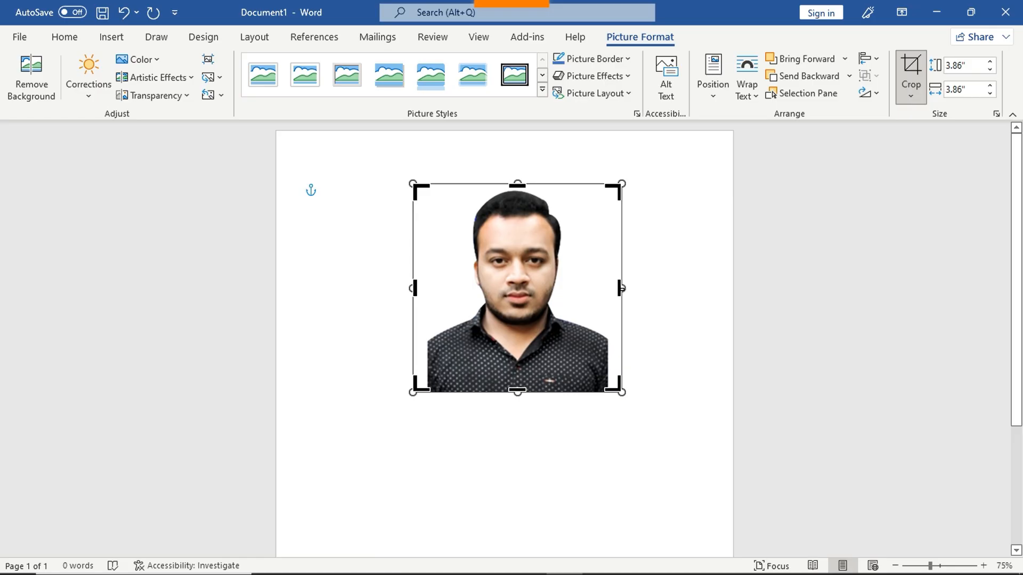
left_click_drag(617, 288, 605, 289)
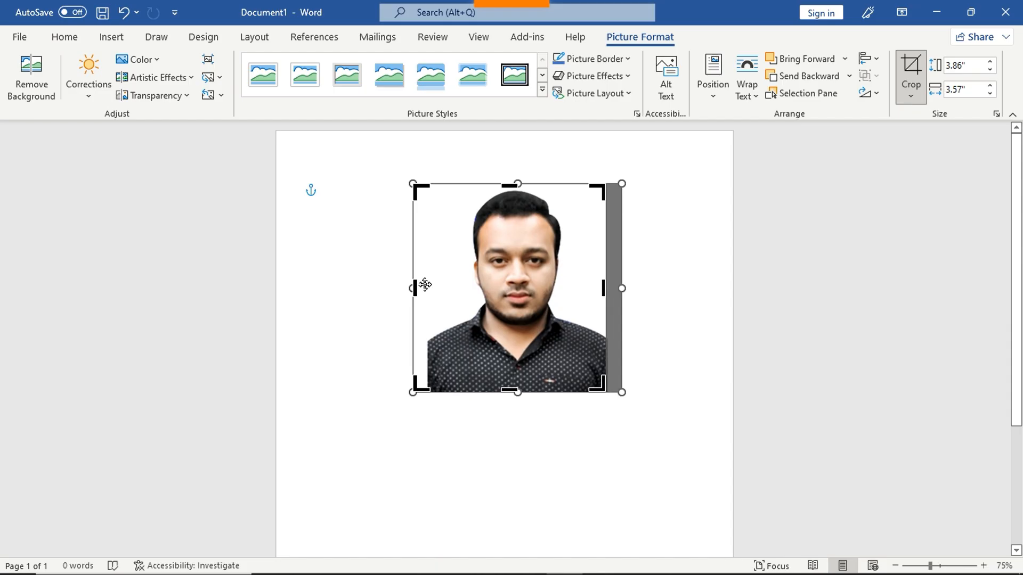
left_click_drag(416, 286, 427, 286)
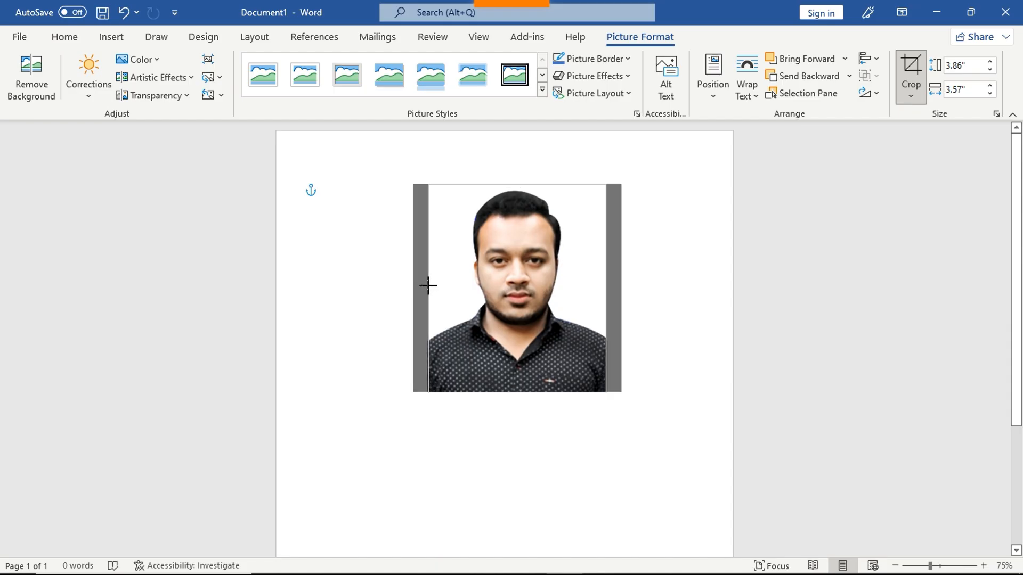
left_click(621, 299)
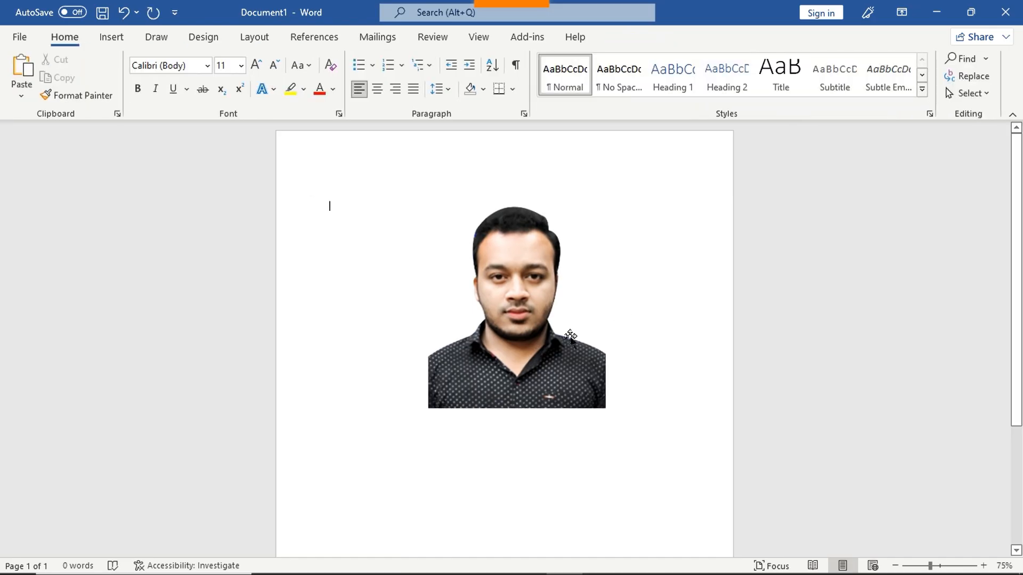
left_click_drag(571, 337, 521, 312)
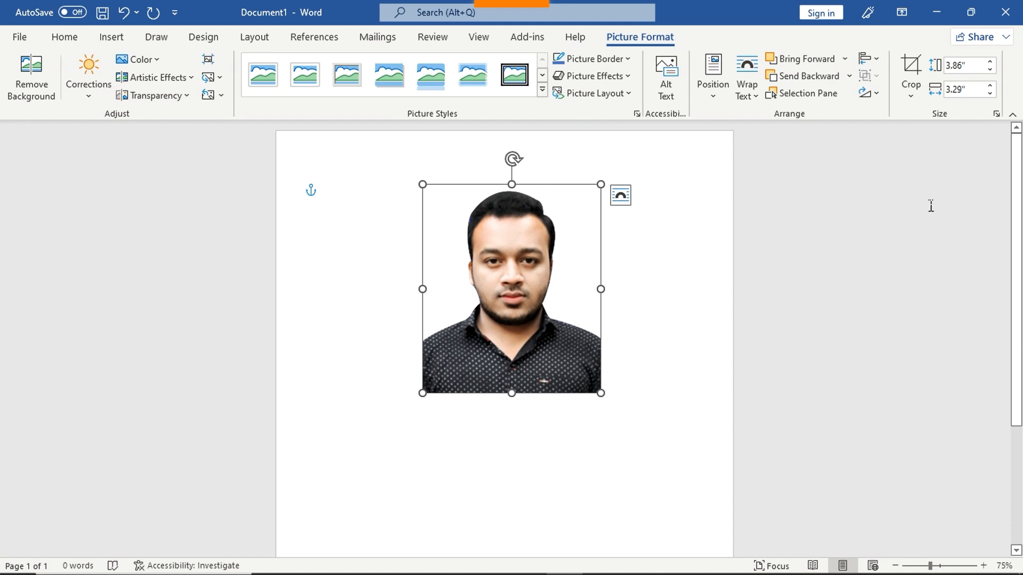
- Crop the portrait photo to an oval shape and review the remaining crop options
left_click(911, 95)
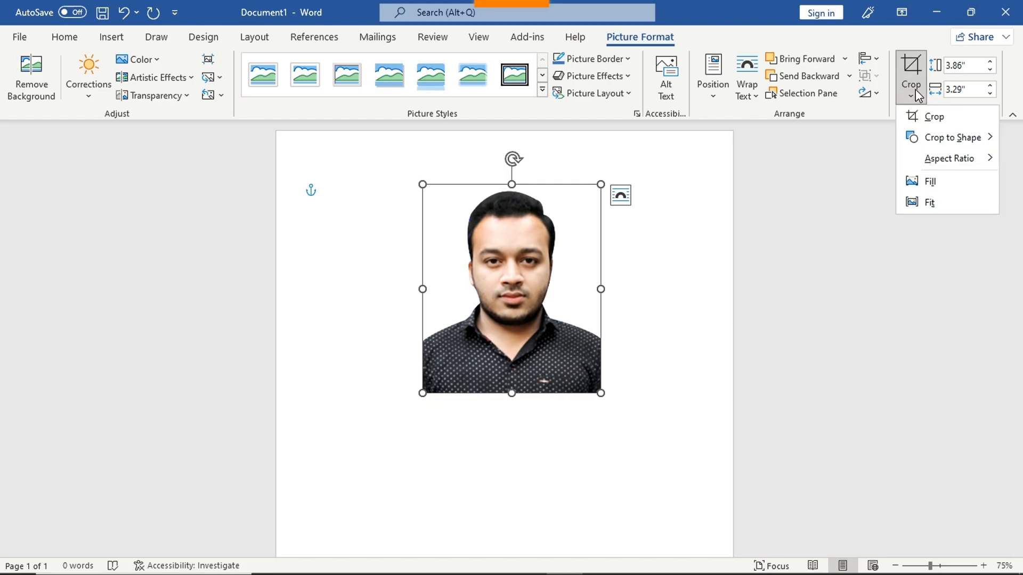
mouse_move(991, 143)
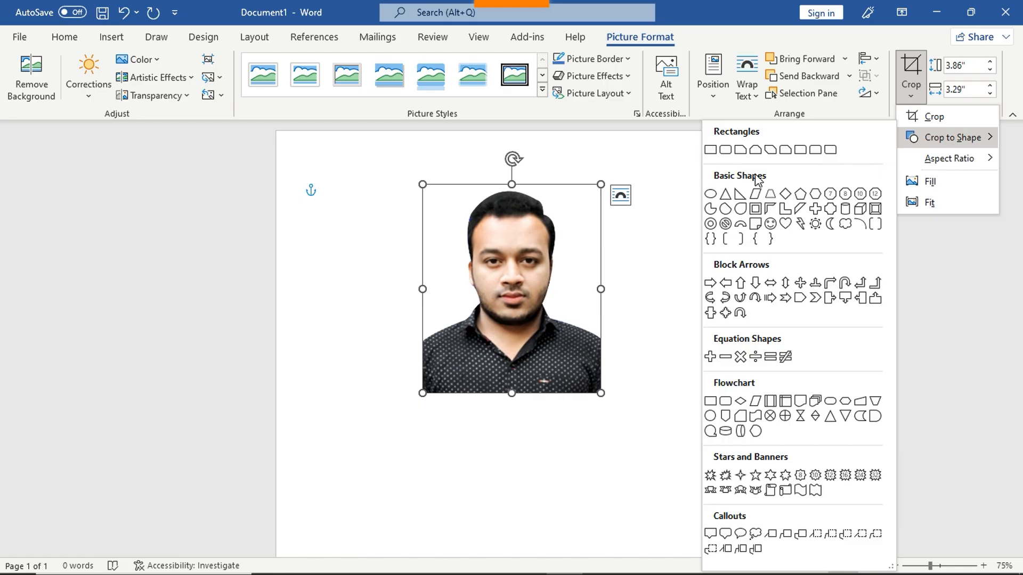
left_click(712, 194)
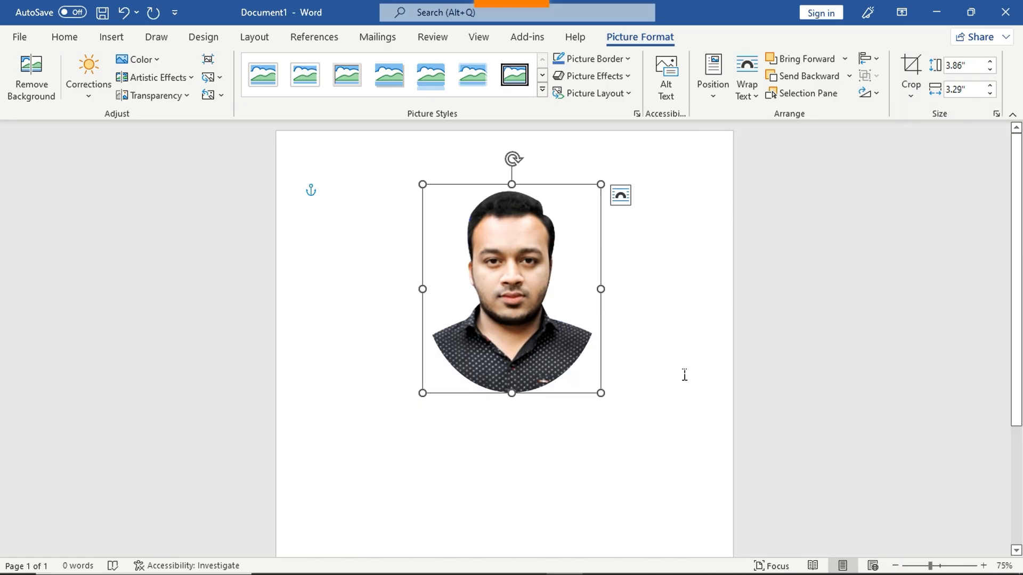
left_click(911, 91)
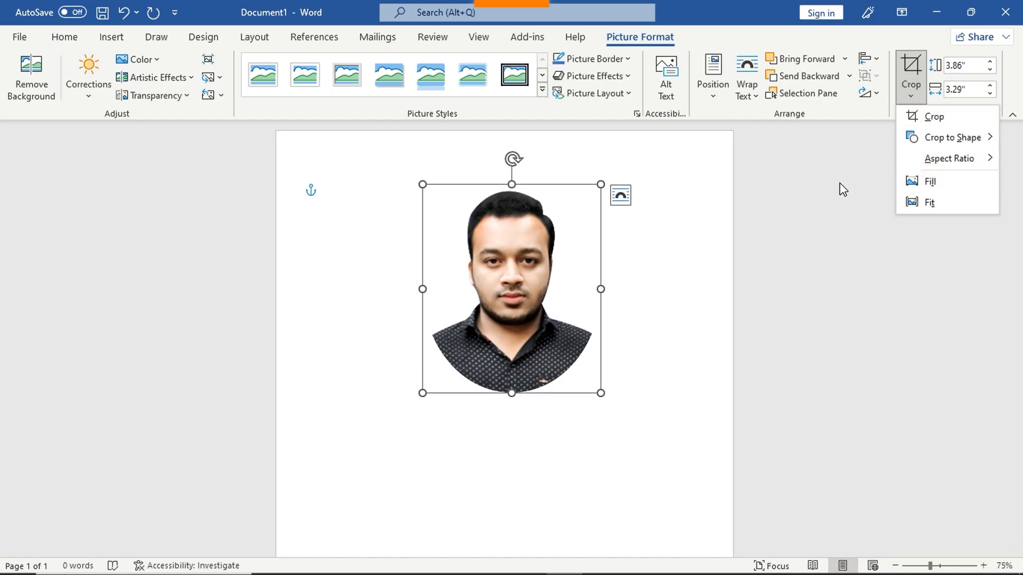
left_click(618, 230)
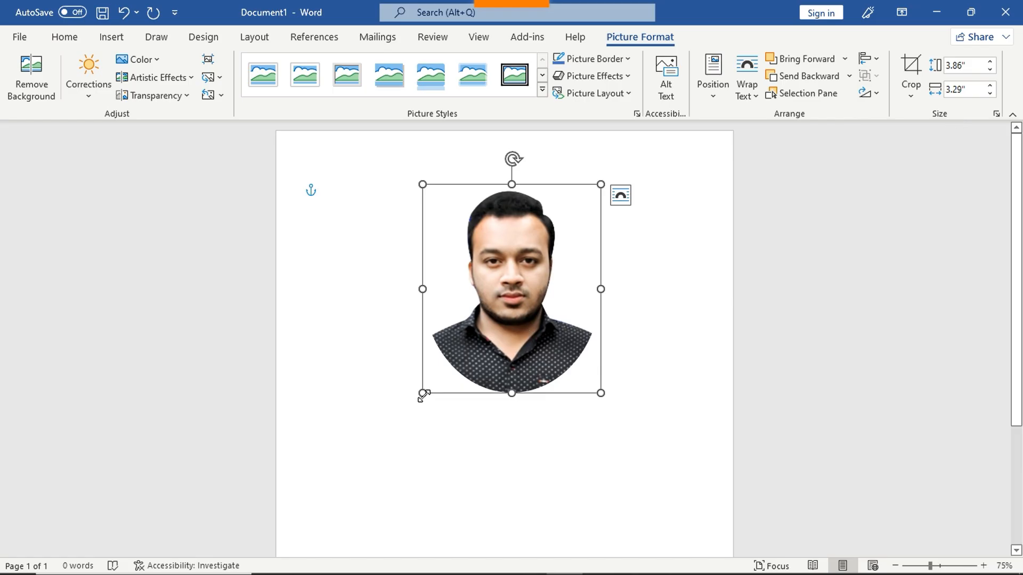
- Resize the oval portrait photo to about 3.22" high by 2.75" wide and reposition it near the page's horizontal center
left_click_drag(423, 395, 368, 456)
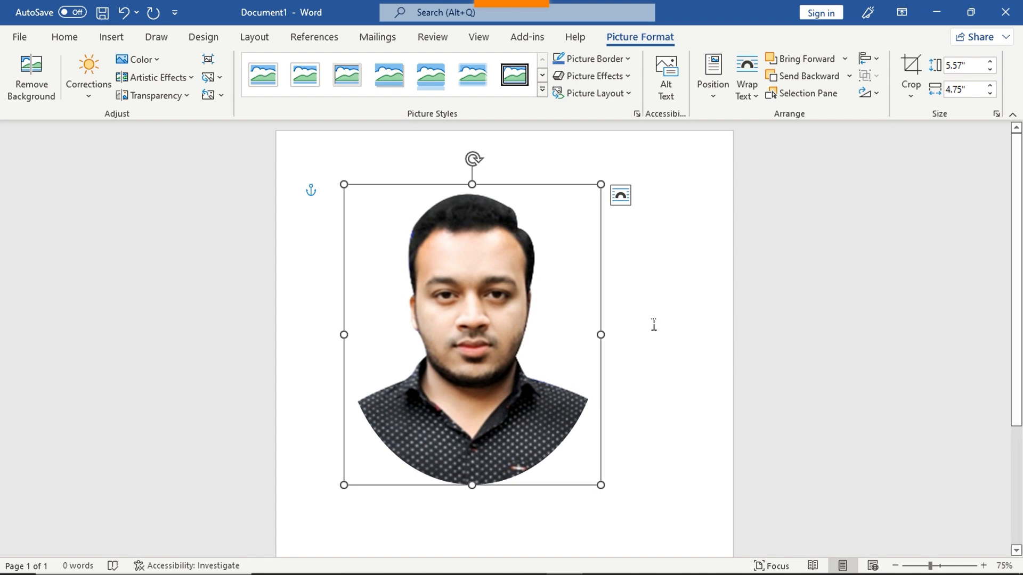
left_click_drag(343, 484, 473, 333)
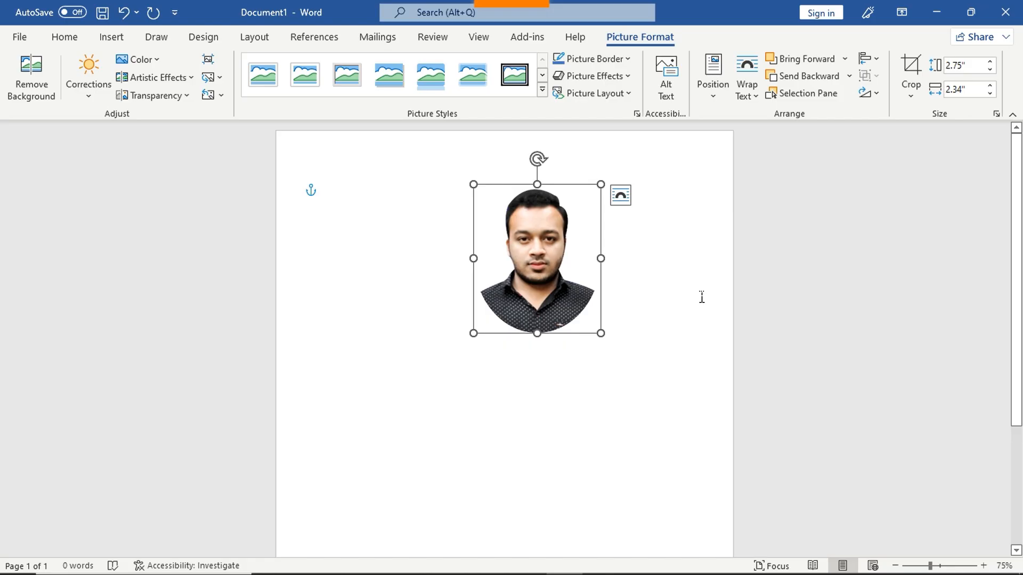
left_click_drag(514, 252, 482, 291)
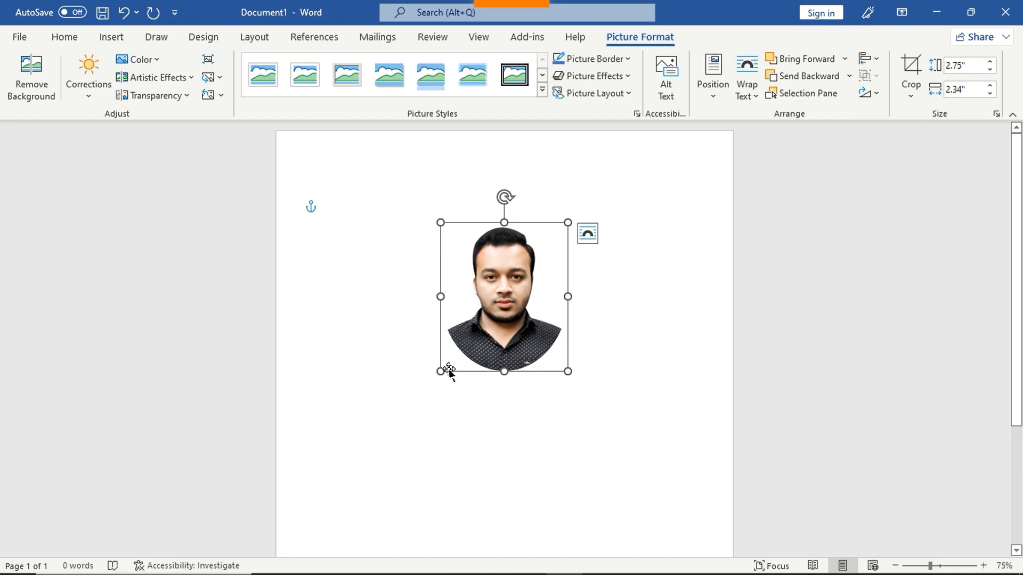
left_click_drag(449, 371, 434, 396)
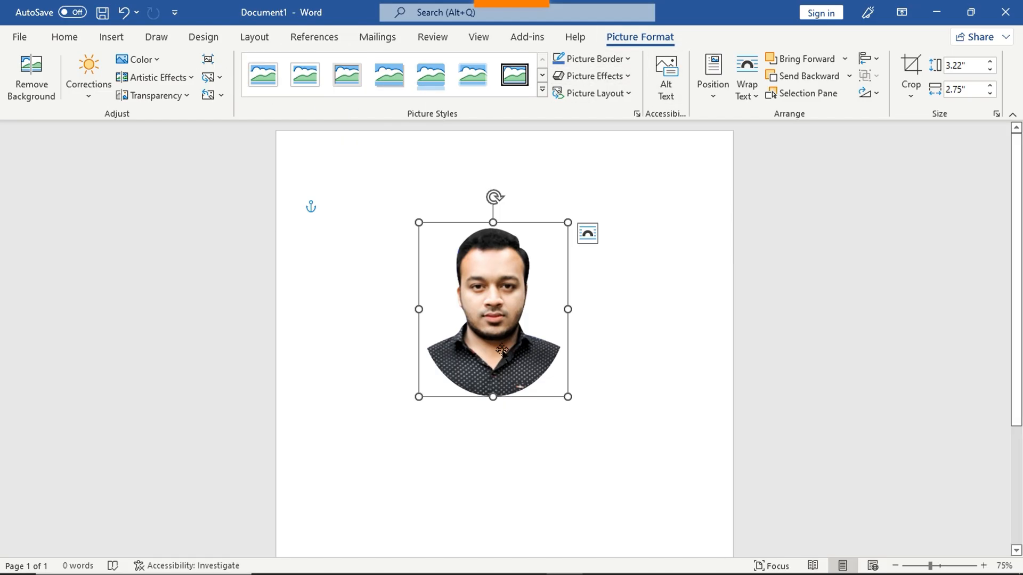
- Look over the shapes gallery without inserting anything, and clear the portrait photo from the page
left_click(112, 37)
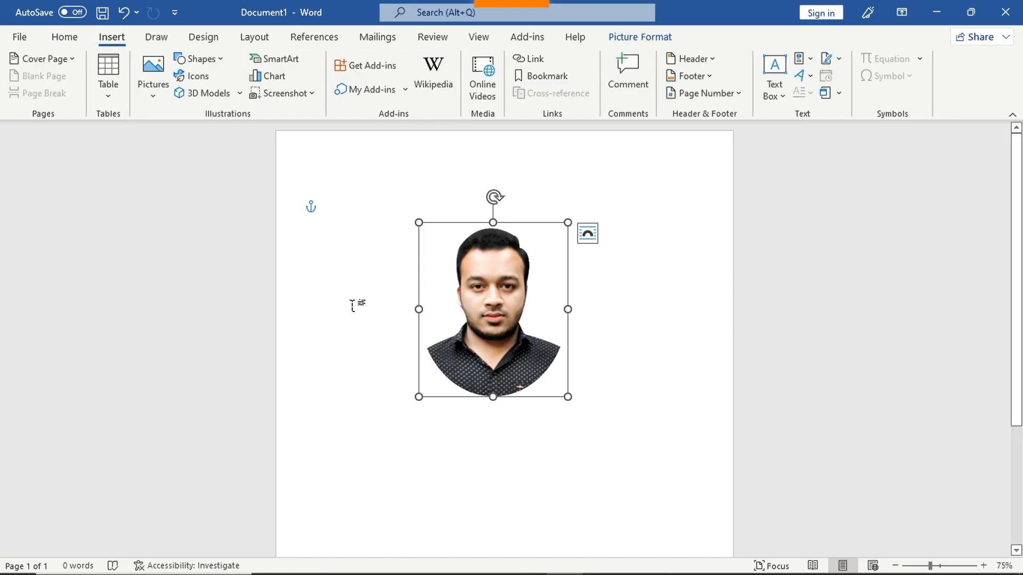
left_click(225, 60)
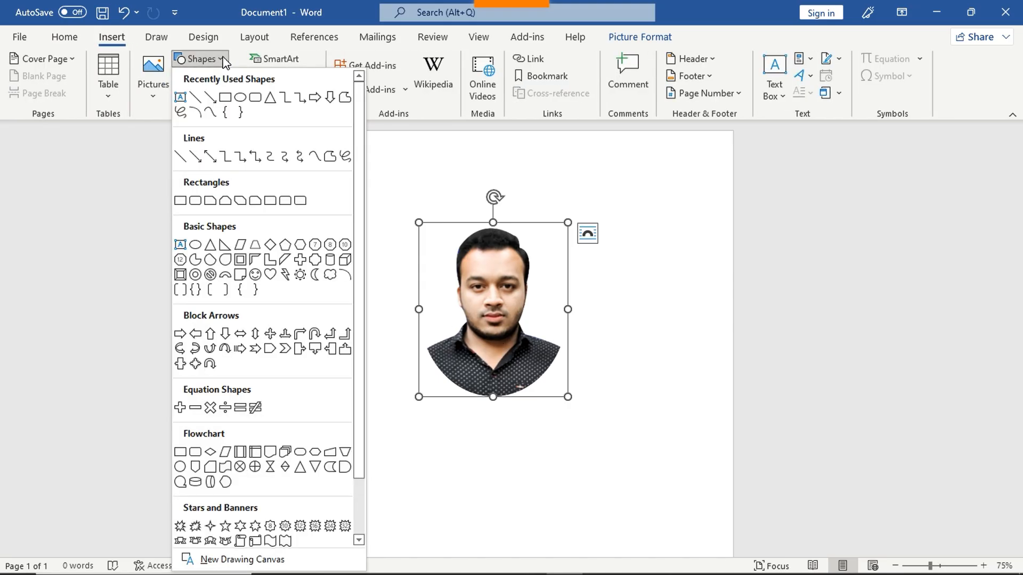
left_click(224, 61)
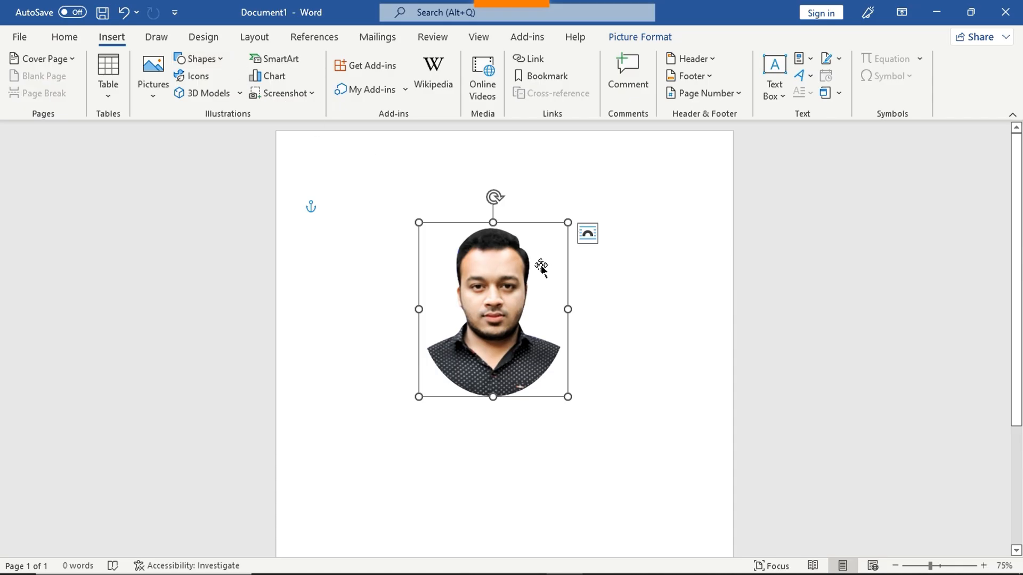
key("ctrl+z")
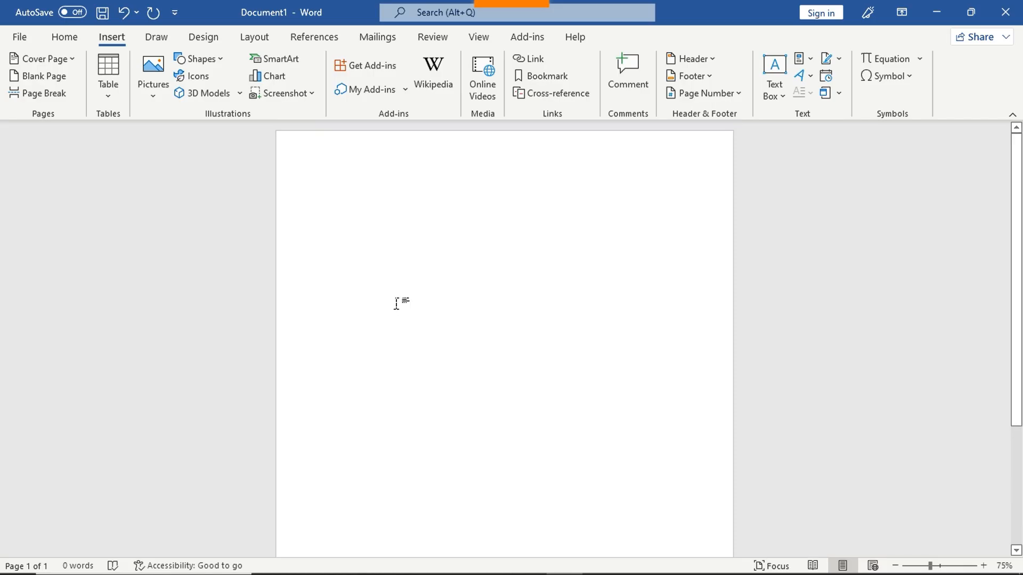
- Draw a rectangle about 2.19" high by 5.56" wide in the upper half of the page
scroll(397, 304, "down", 2)
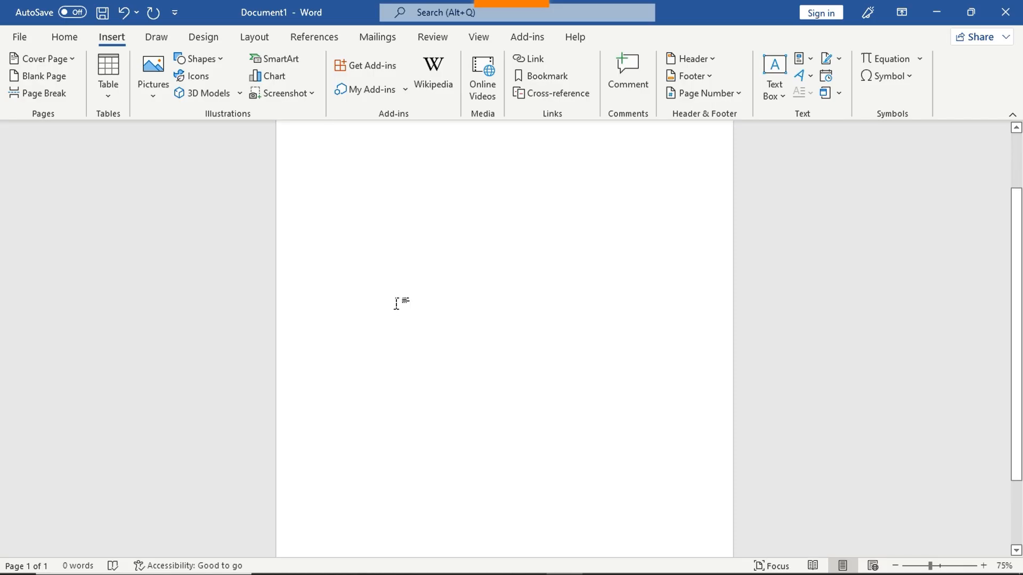
scroll(396, 304, "down", 3)
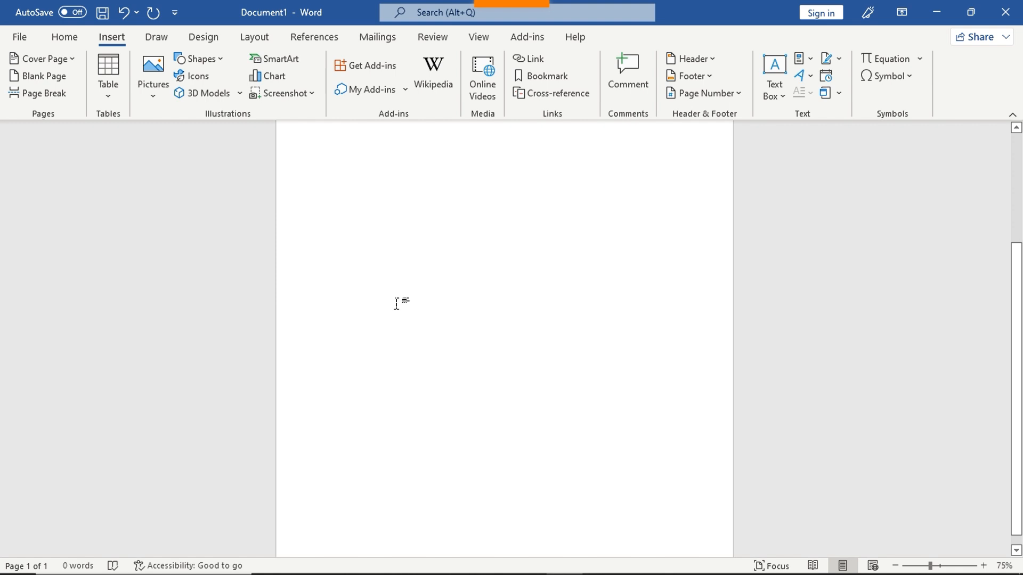
scroll(433, 295, "up", 5)
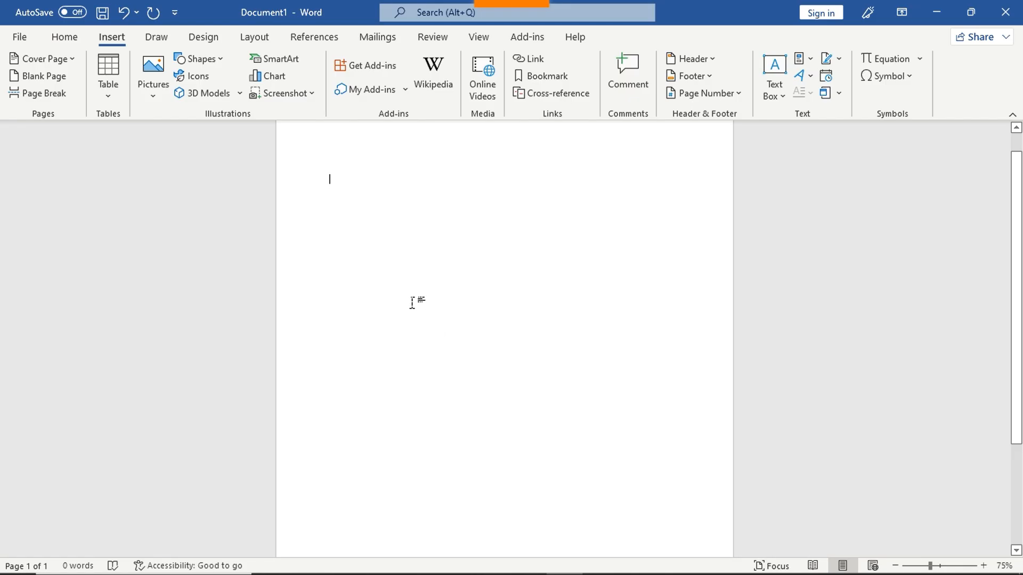
left_click(224, 59)
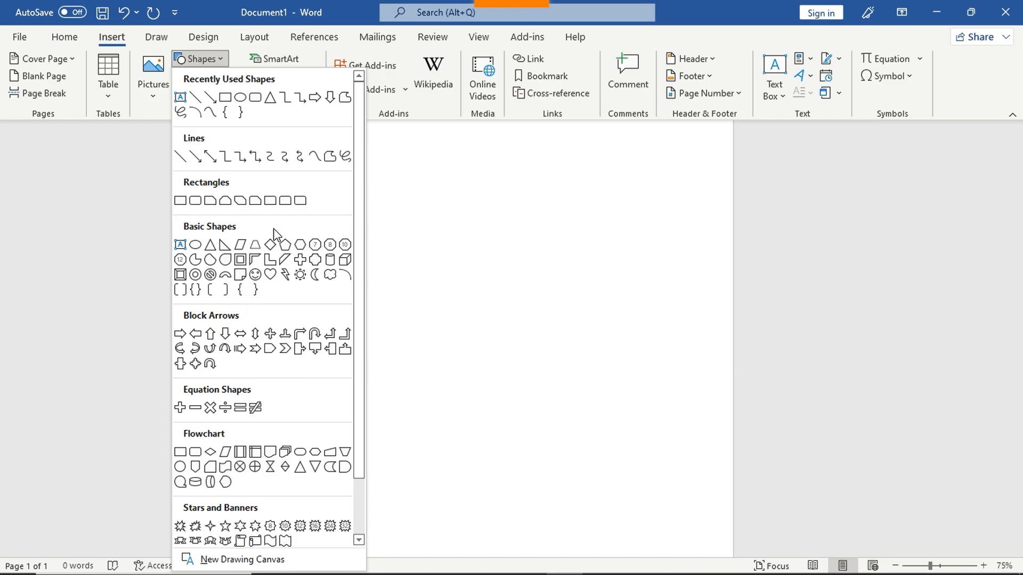
left_click(226, 104)
left_click_drag(360, 255, 660, 373)
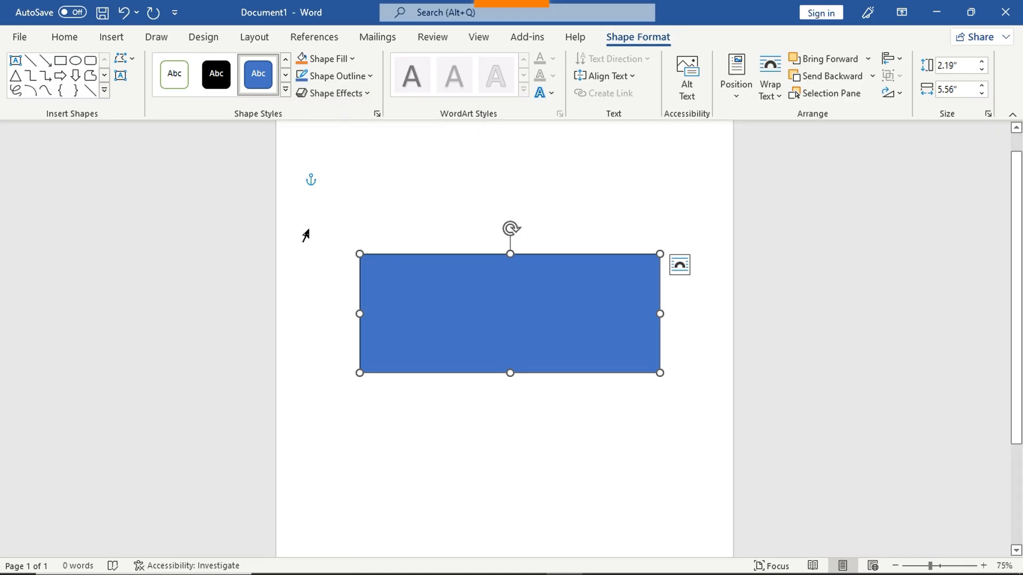
key("Escape")
left_click(484, 302)
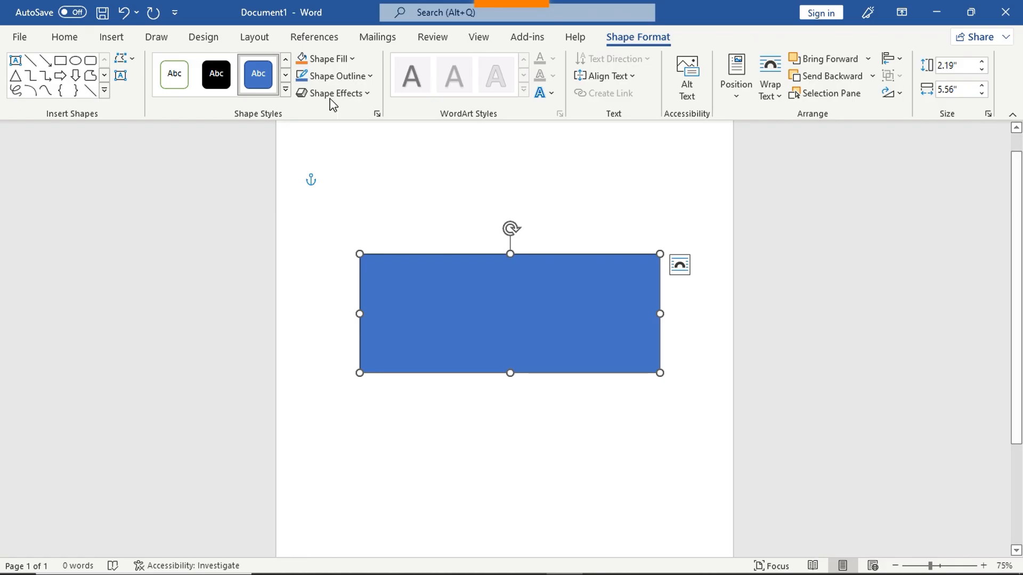
- Look over the theme styles for the rectangle, fill it with standard green and remove its outline
left_click(285, 90)
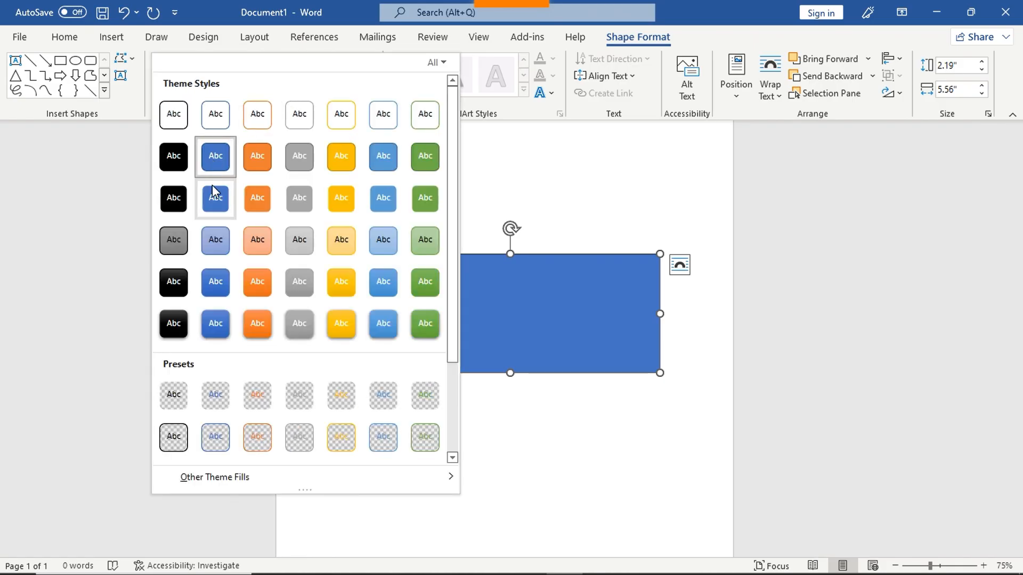
left_click(504, 212)
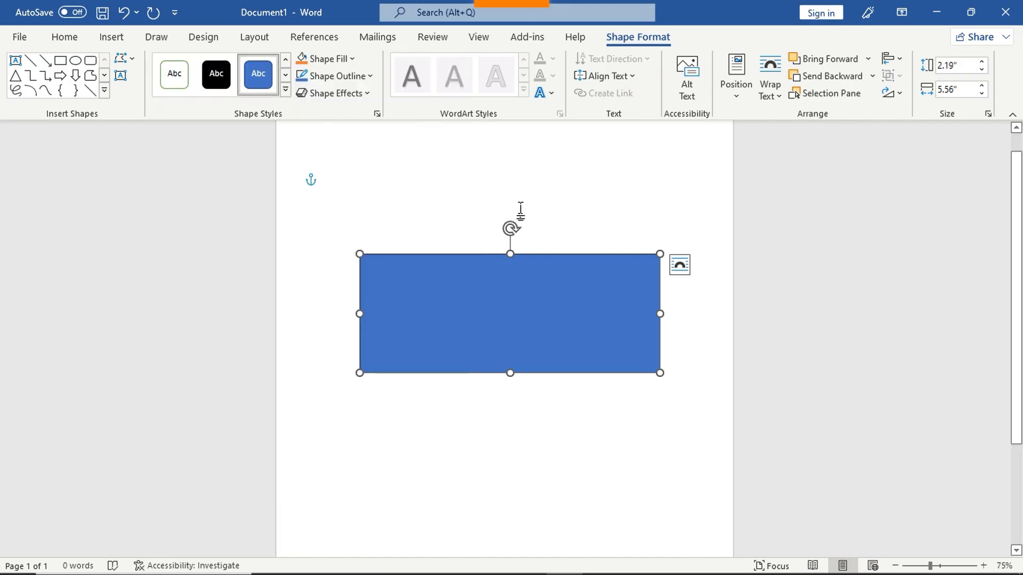
left_click(352, 59)
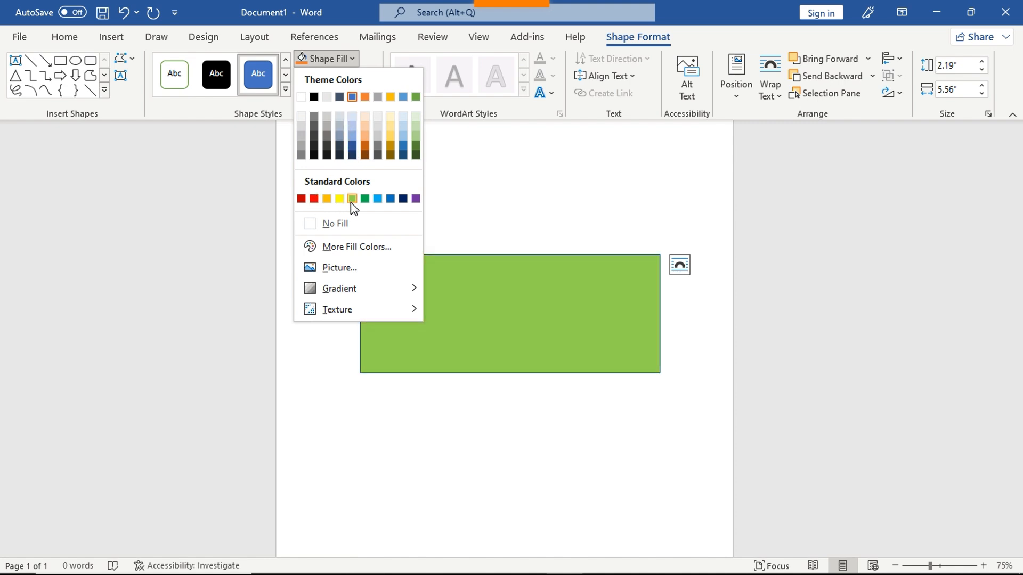
left_click(365, 199)
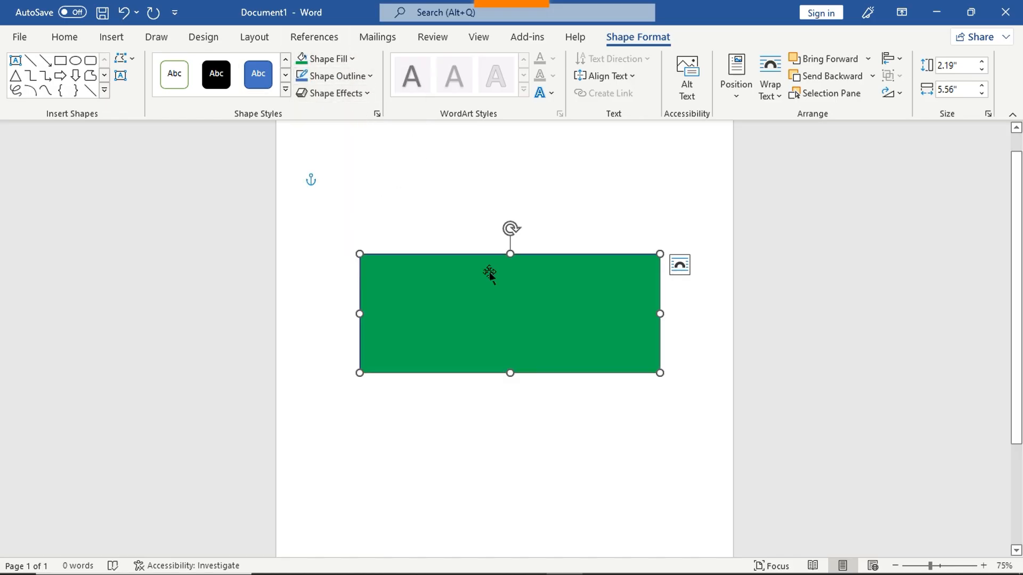
left_click(367, 78)
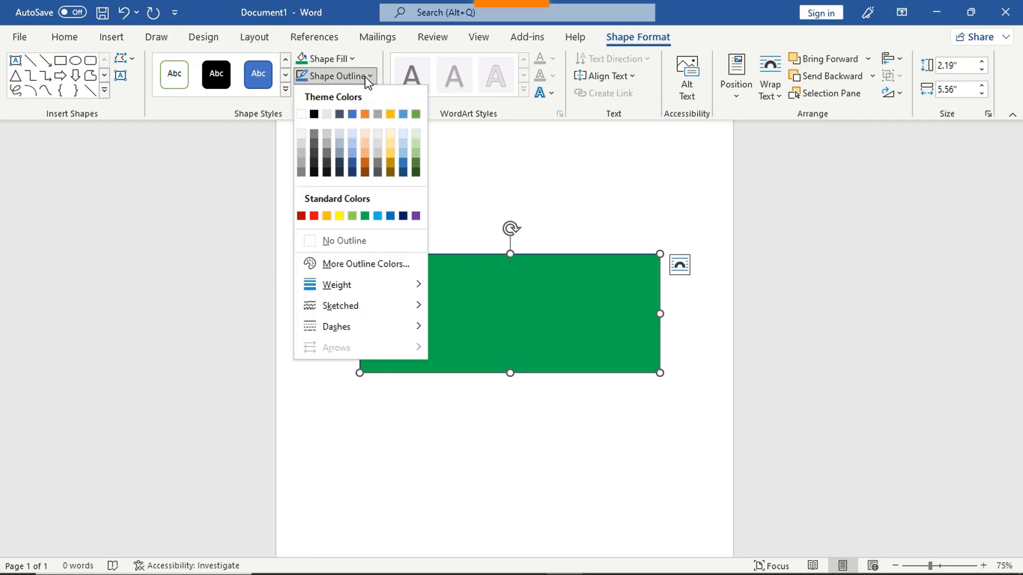
left_click(376, 239)
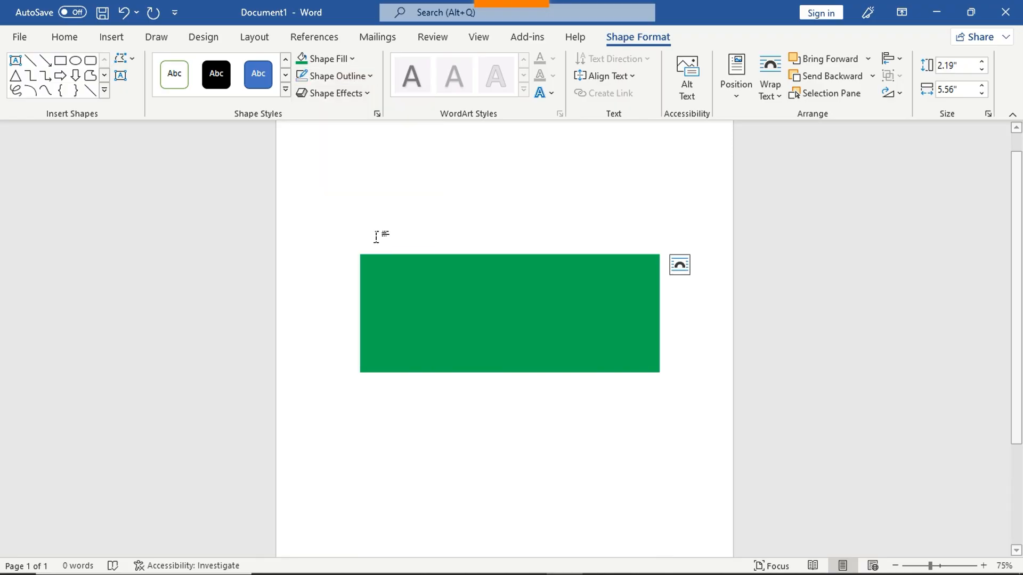
left_click(595, 225)
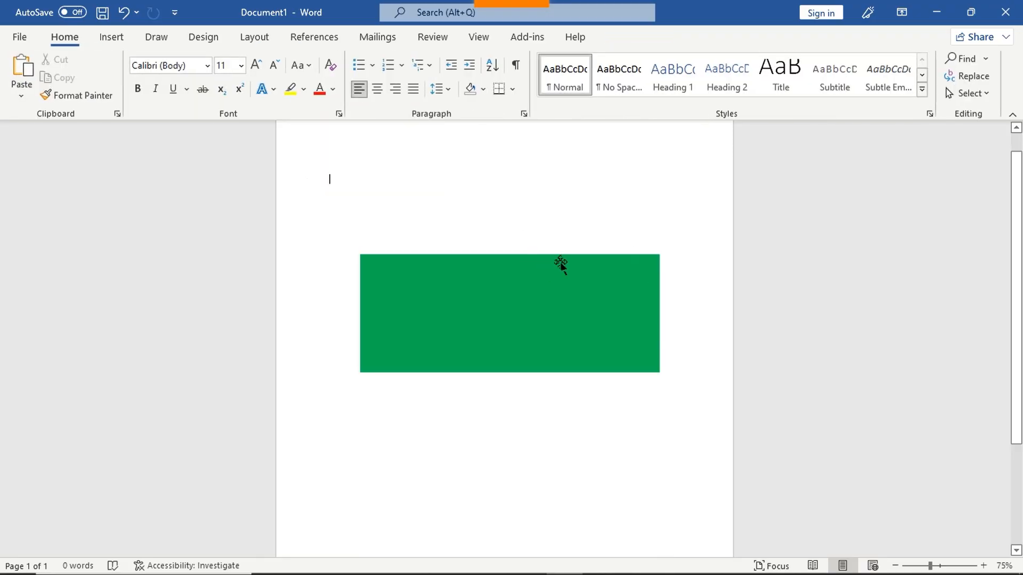
- Stretch the green rectangle downward to a height of about 2.79"
left_click(512, 294)
left_click_drag(510, 375, 509, 406)
left_click(596, 241)
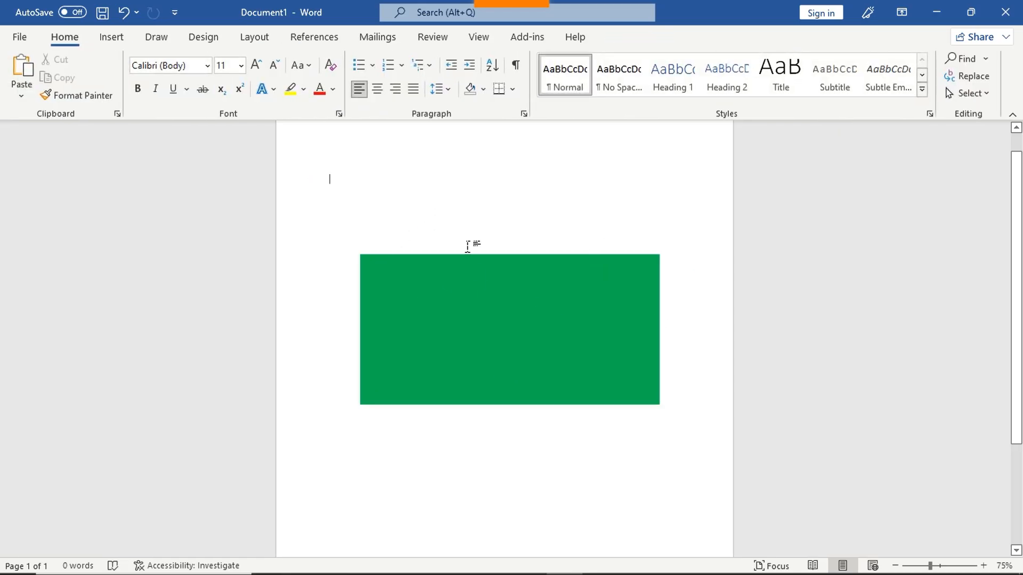
- Draw a circle about 2.29" across and place it near the center of the green rectangle
left_click(120, 44)
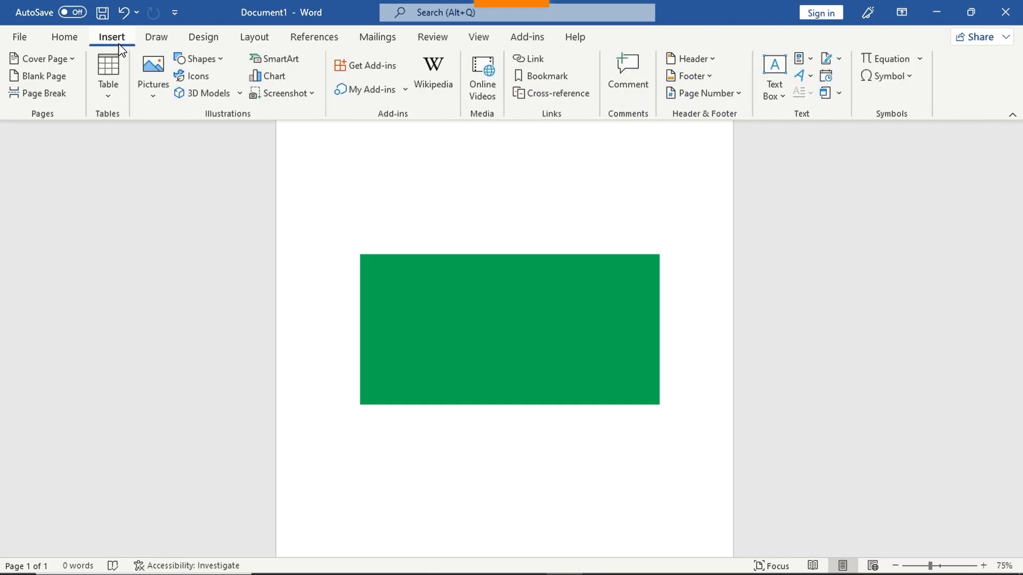
left_click(211, 60)
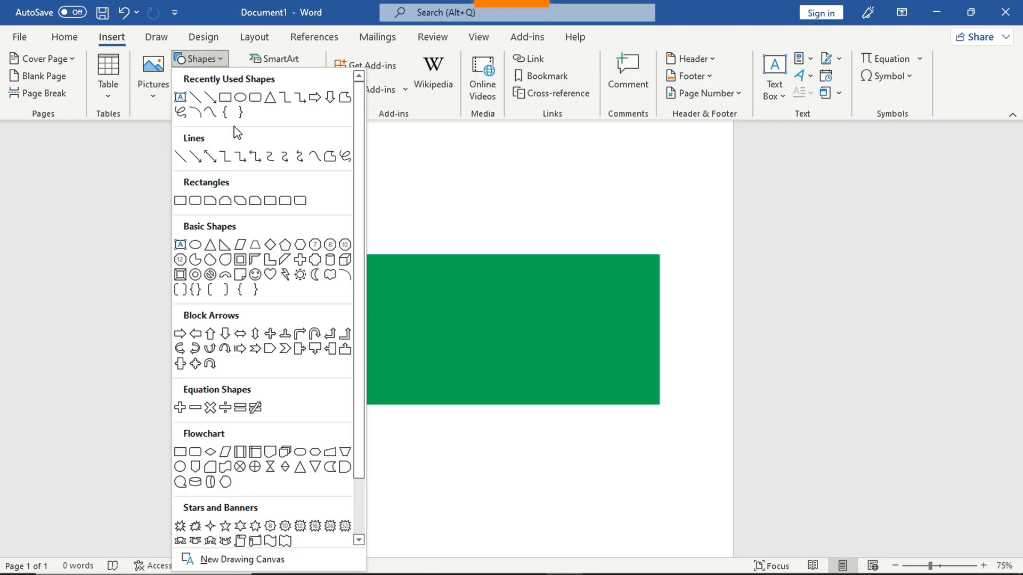
left_click(225, 97)
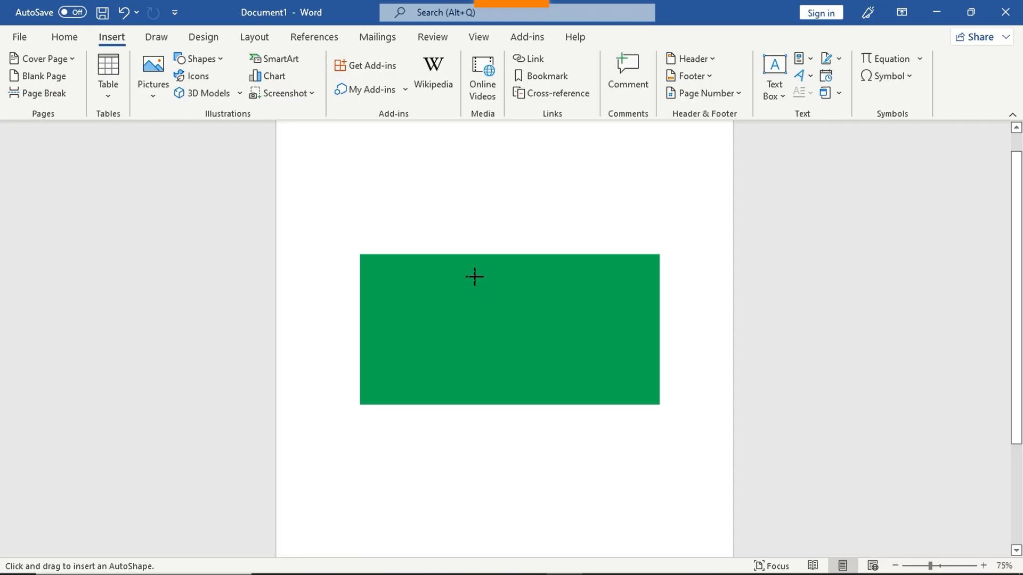
left_click_drag(449, 239, 573, 364)
left_click_drag(555, 320, 536, 345)
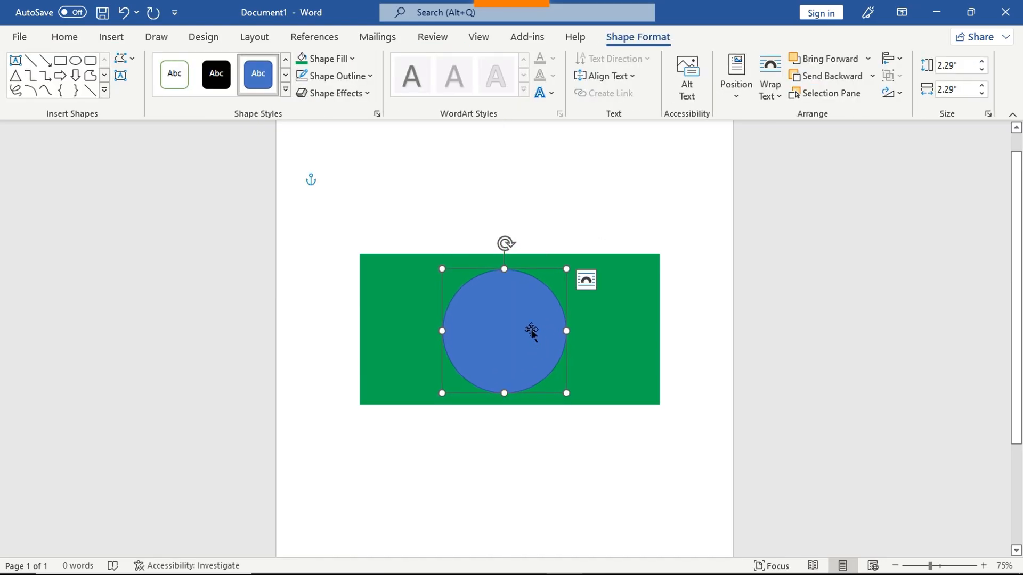
- Fill the circle with standard red instead of dark red and remove its outline
left_click(350, 59)
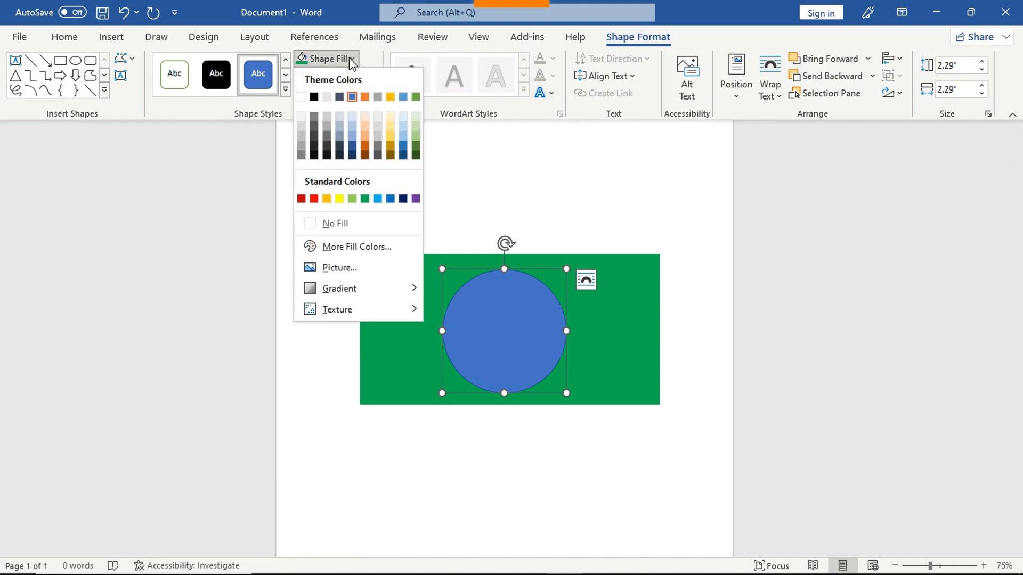
left_click(301, 199)
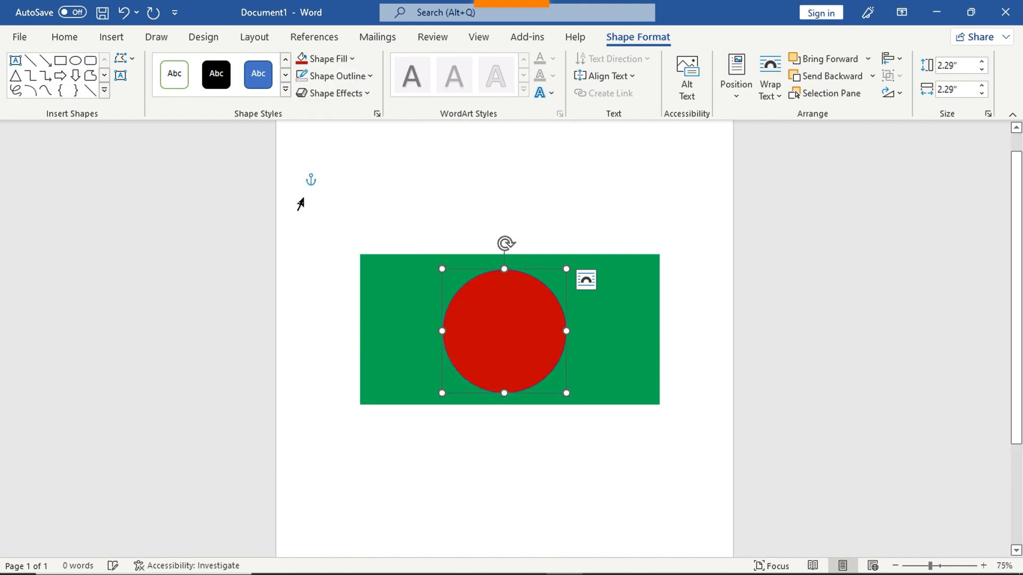
left_click(348, 58)
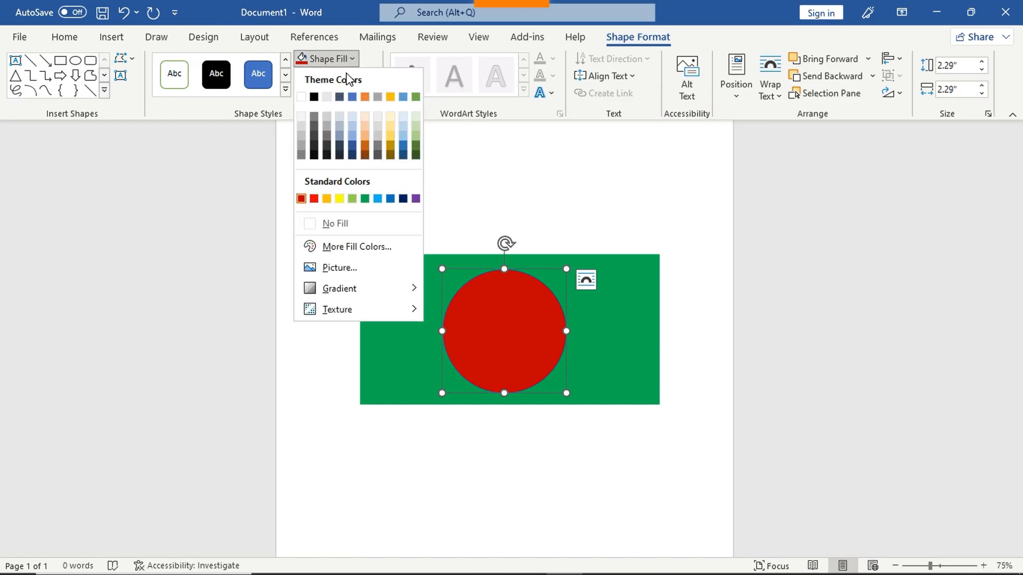
left_click(314, 199)
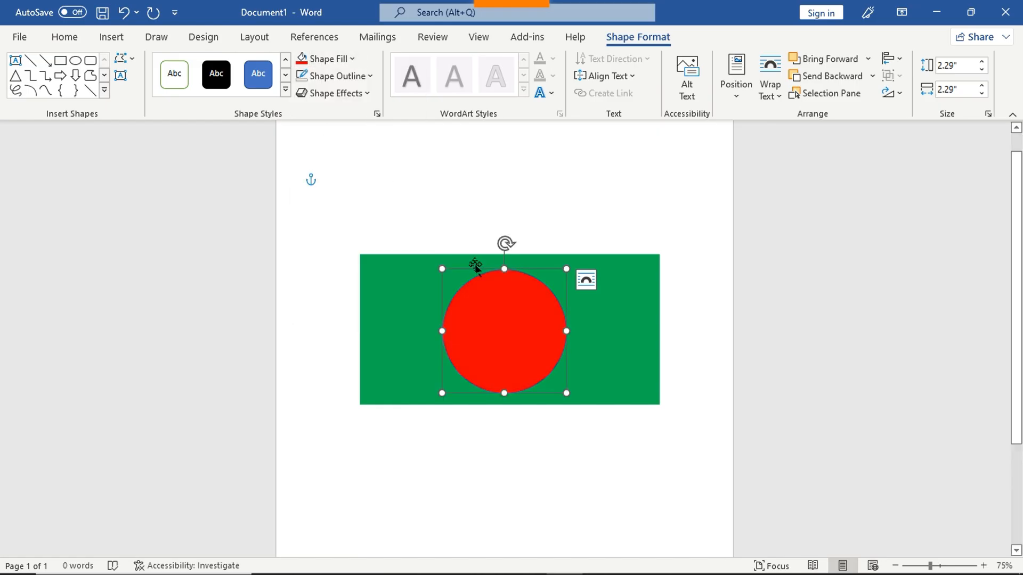
left_click(362, 76)
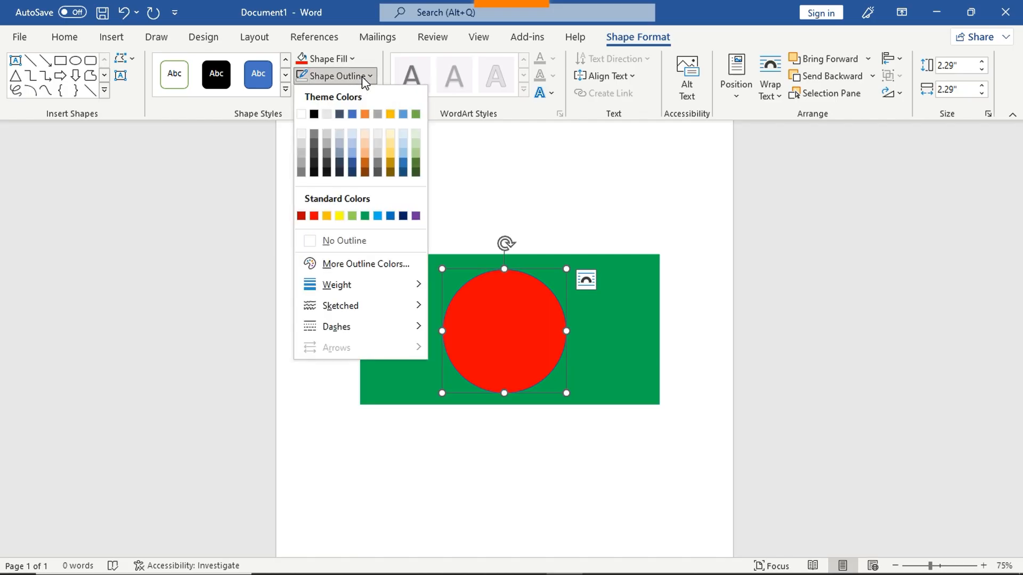
left_click(355, 247)
left_click(591, 212)
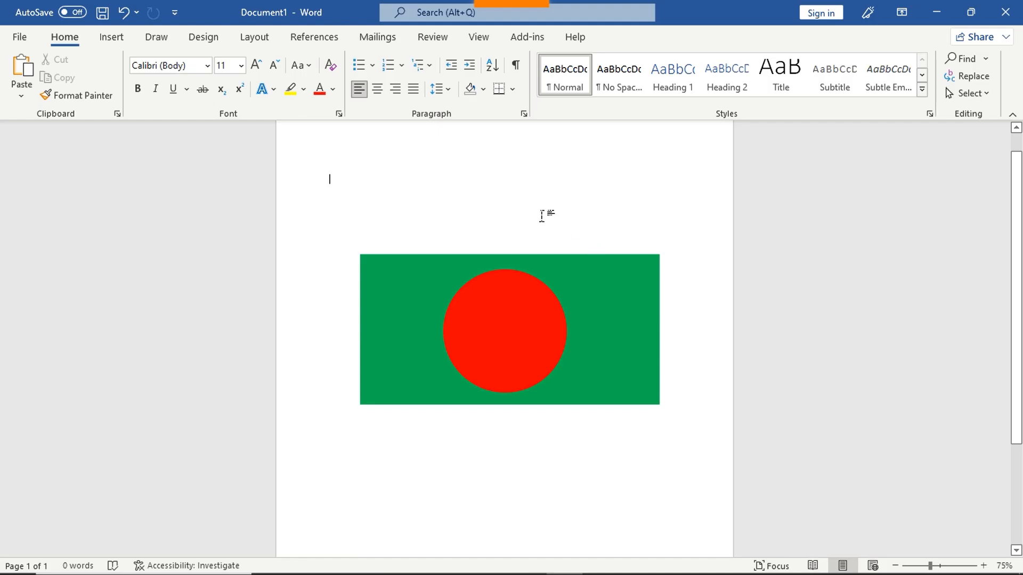
- Delete the green rectangle and the red circle from the page
left_click(515, 260)
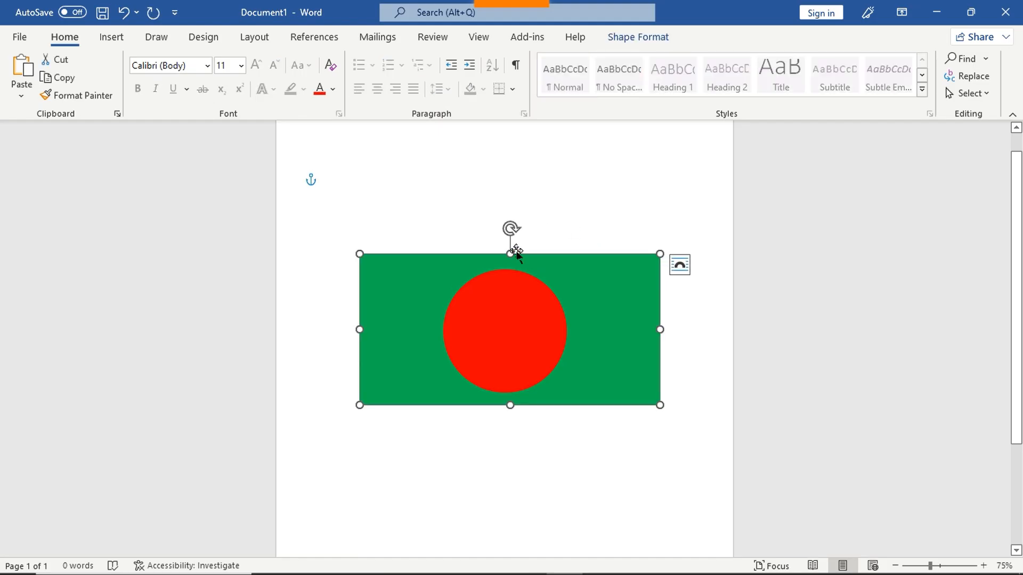
left_click(616, 37)
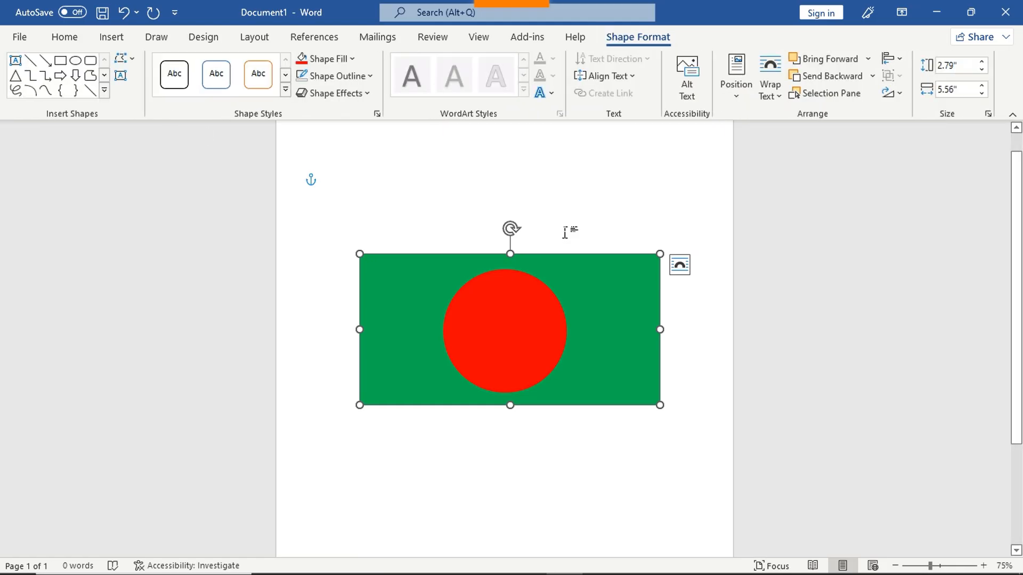
left_click(111, 38)
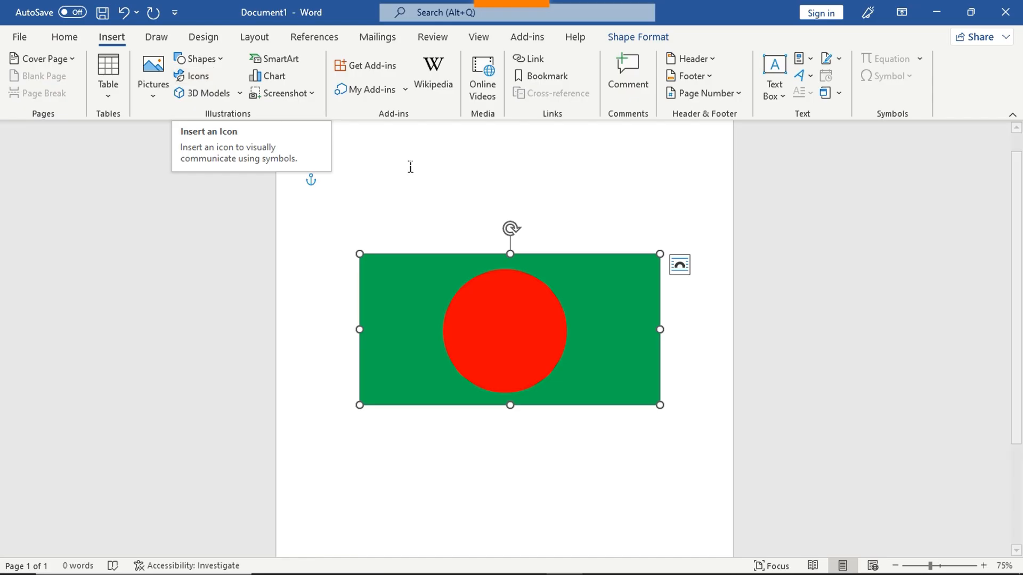
key("Delete")
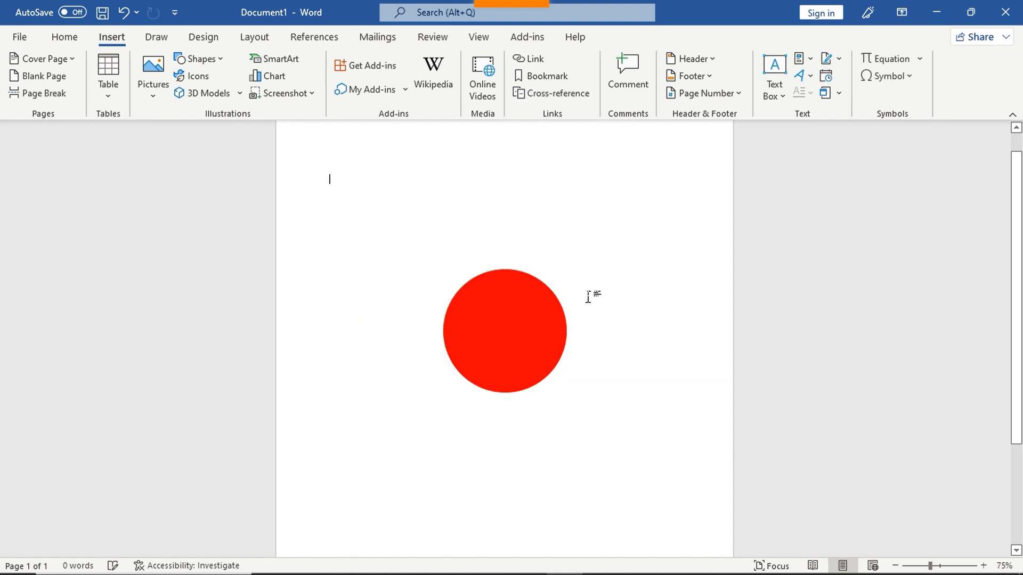
left_click(513, 350)
key("Delete")
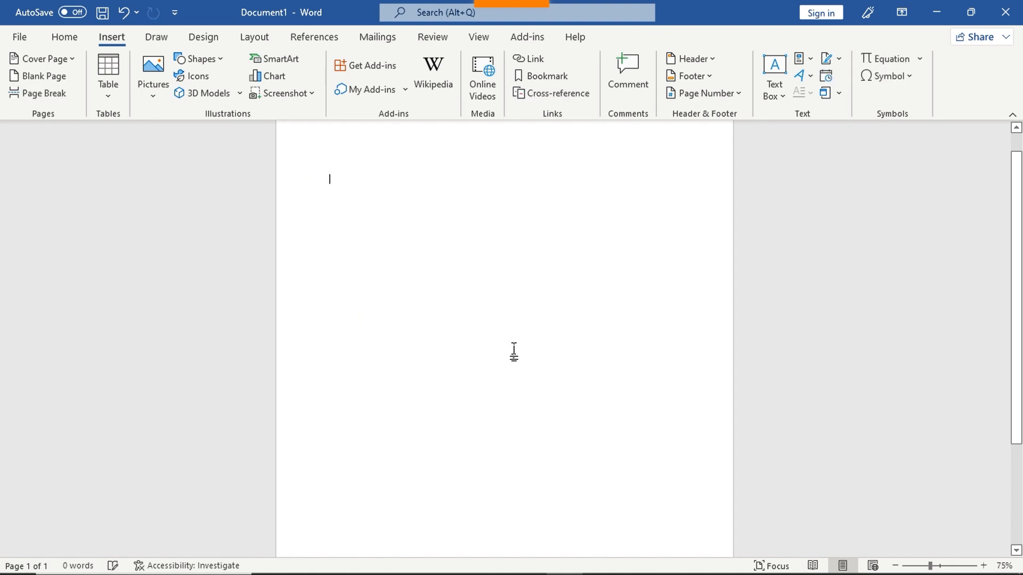
scroll(512, 354, "up", 1)
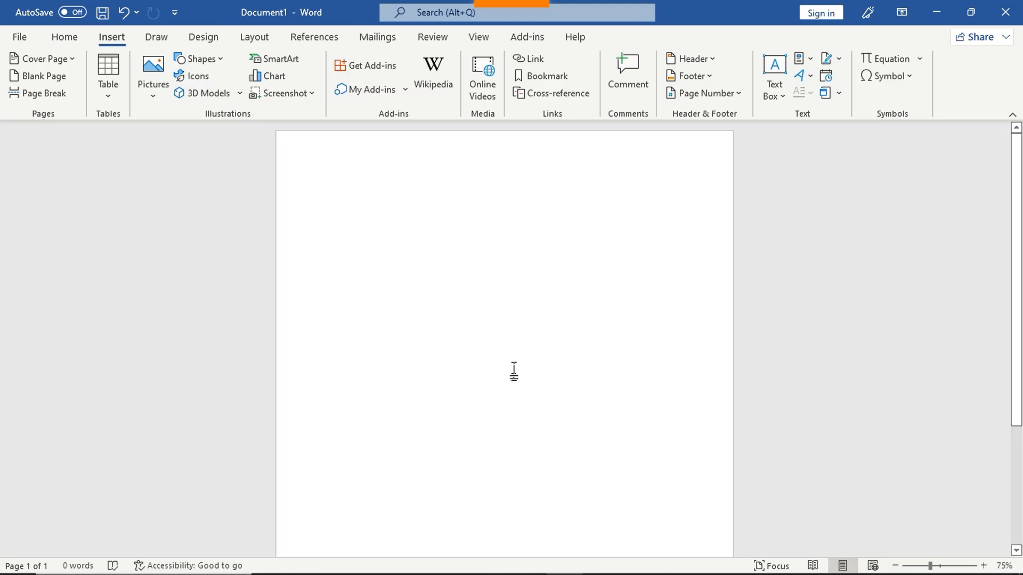
- Insert the black target-with-arrow icon from the stock icons library into the blank page
left_click(206, 83)
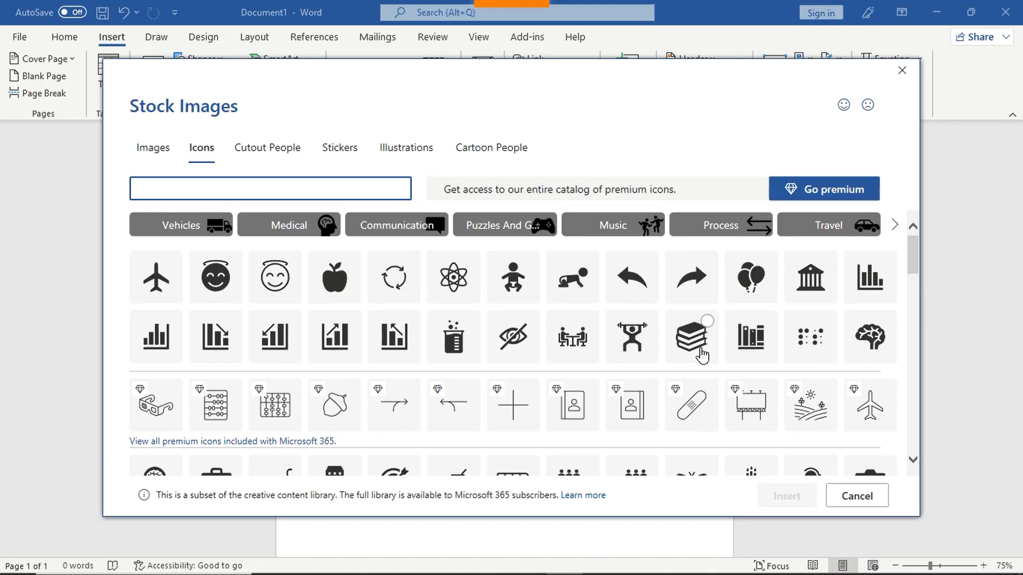
scroll(701, 352, "down", 6)
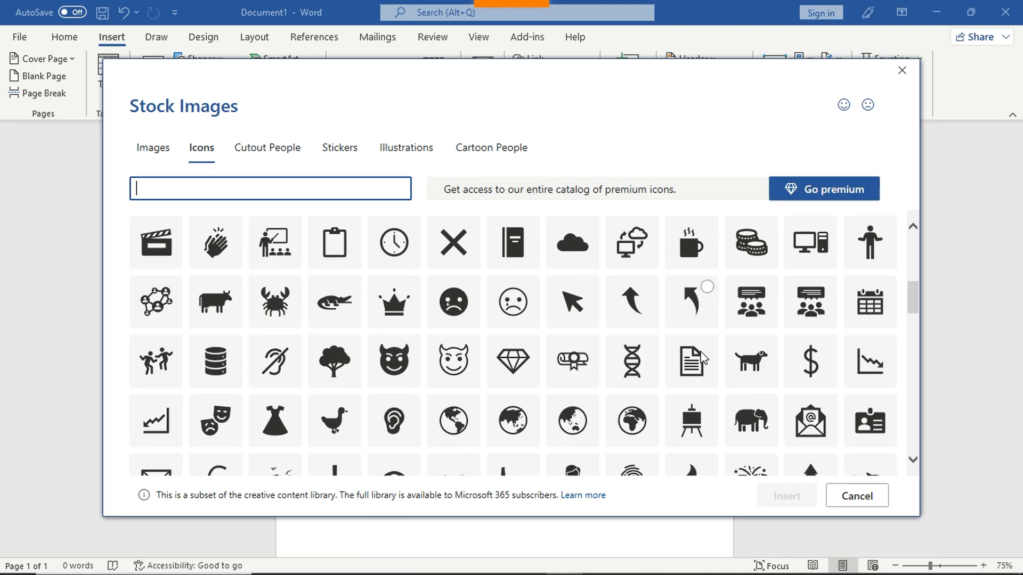
scroll(701, 354, "down", 3)
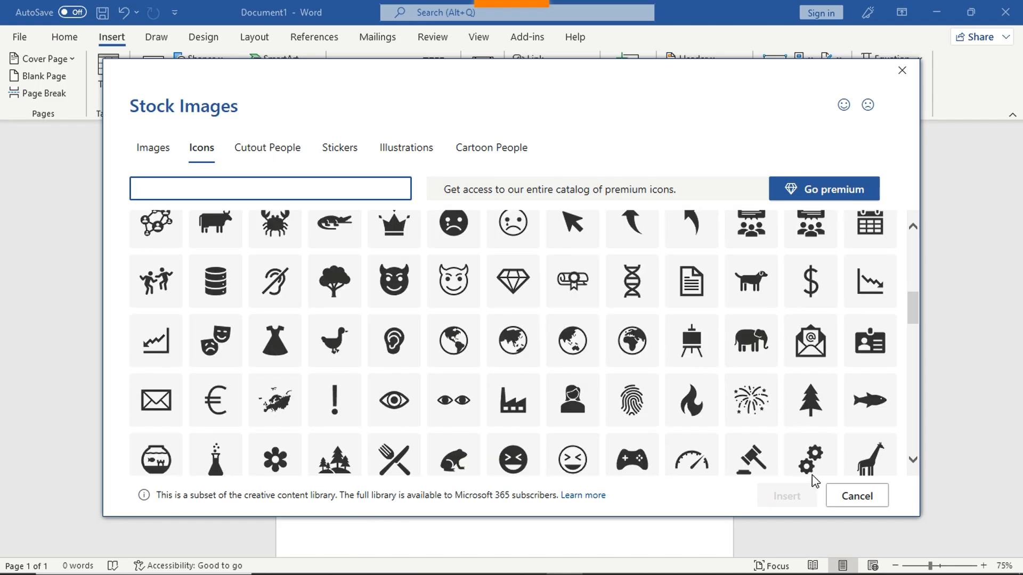
scroll(572, 351, "up", 12)
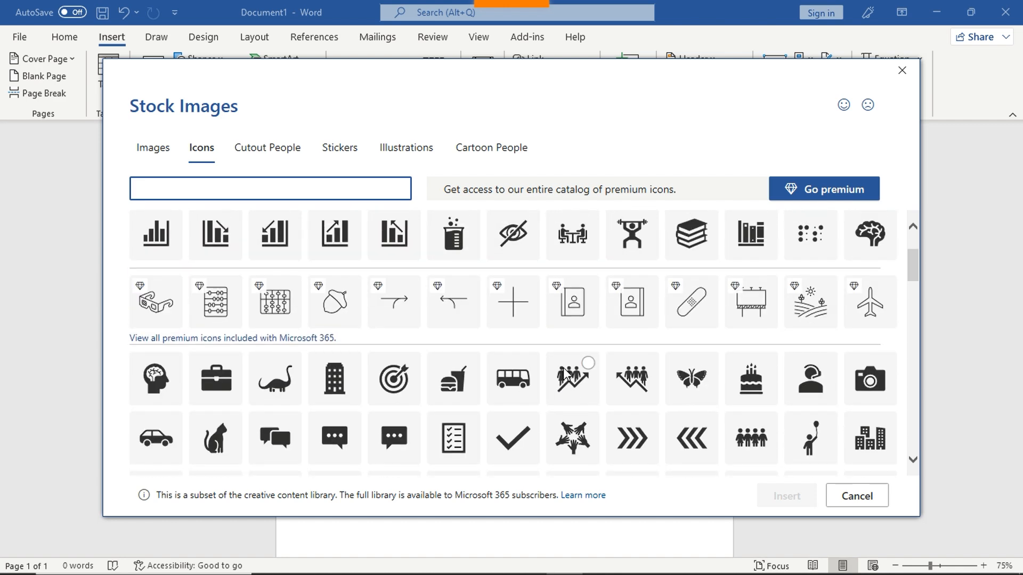
scroll(566, 374, "up", 3)
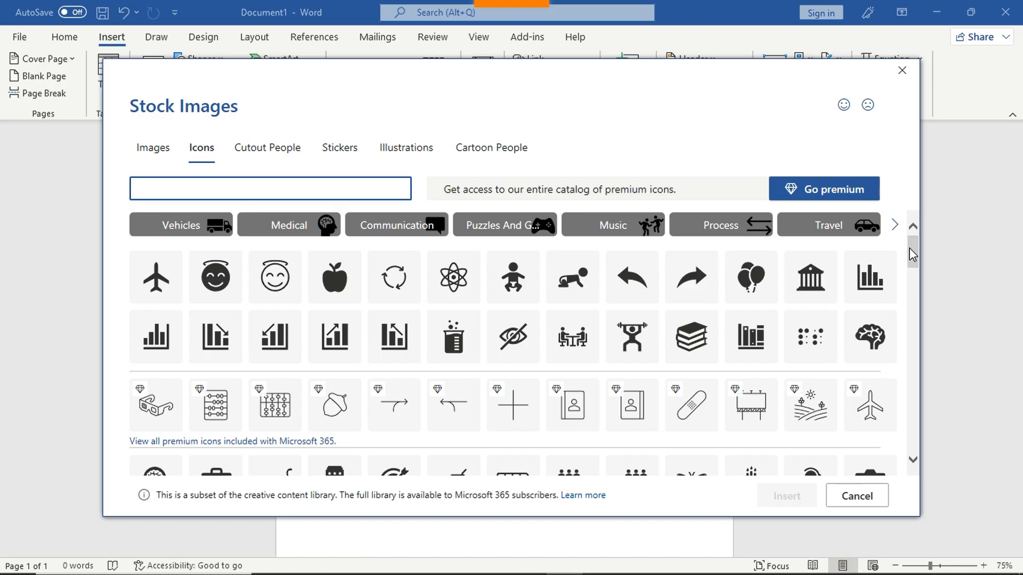
scroll(607, 334, "down", 6)
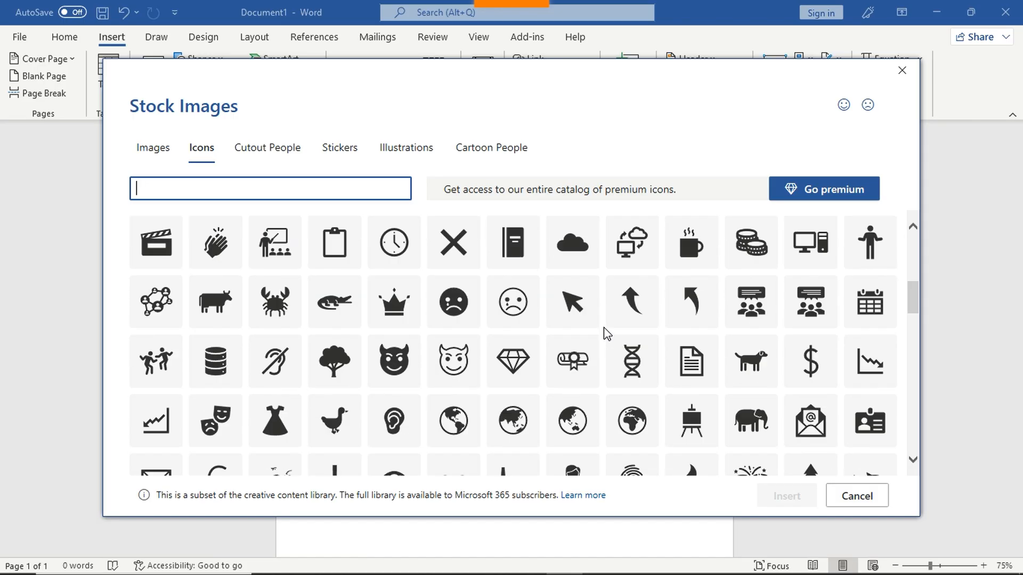
scroll(606, 339, "down", 6)
scroll(591, 337, "up", 3)
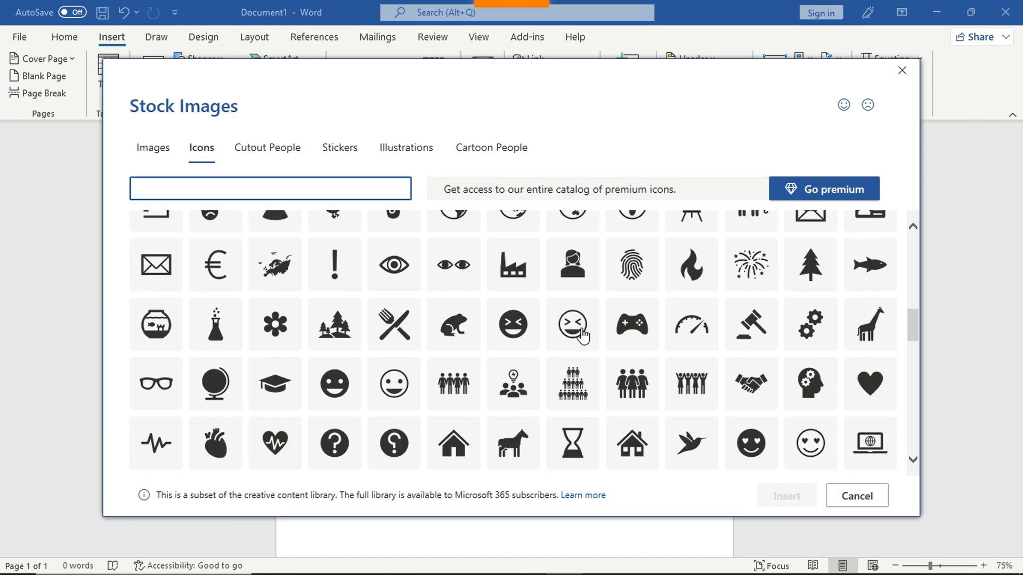
scroll(580, 336, "up", 10)
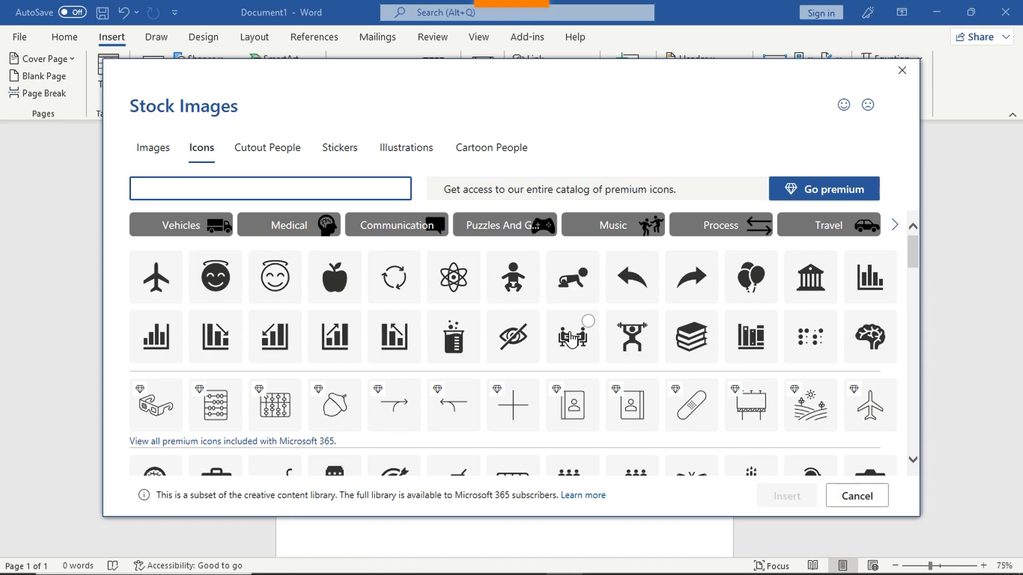
scroll(605, 335, "down", 3)
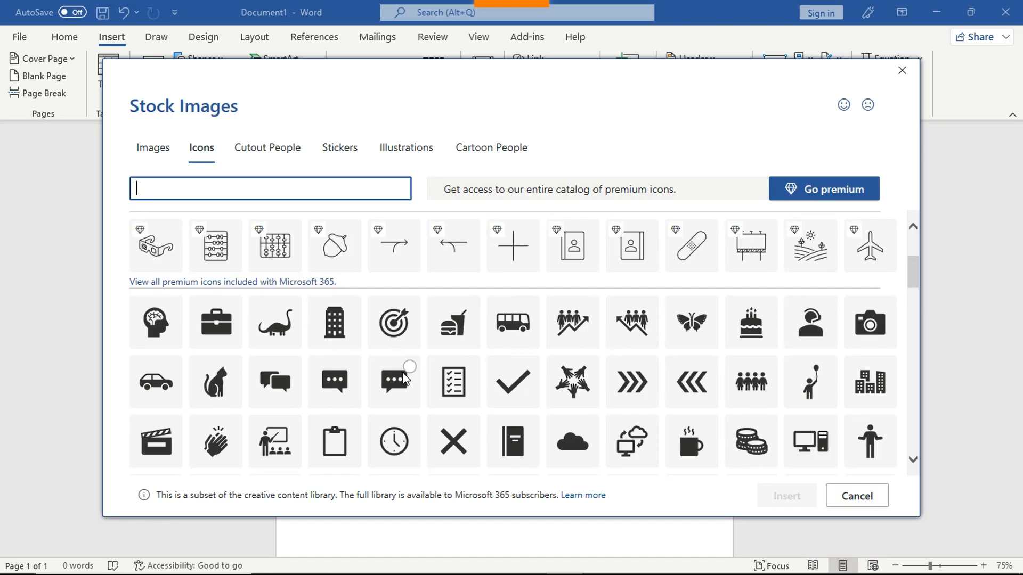
left_click(400, 329)
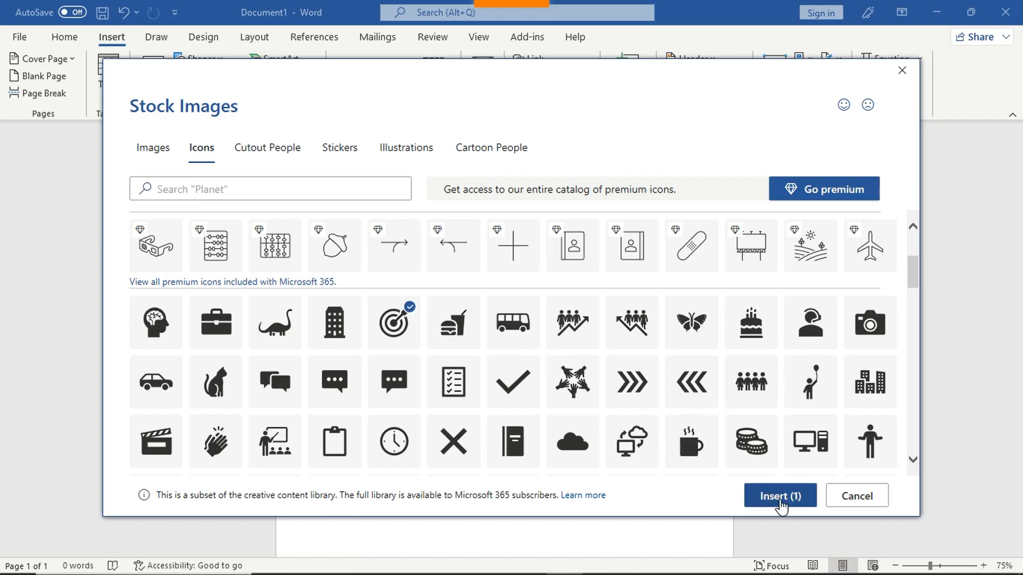
left_click(780, 498)
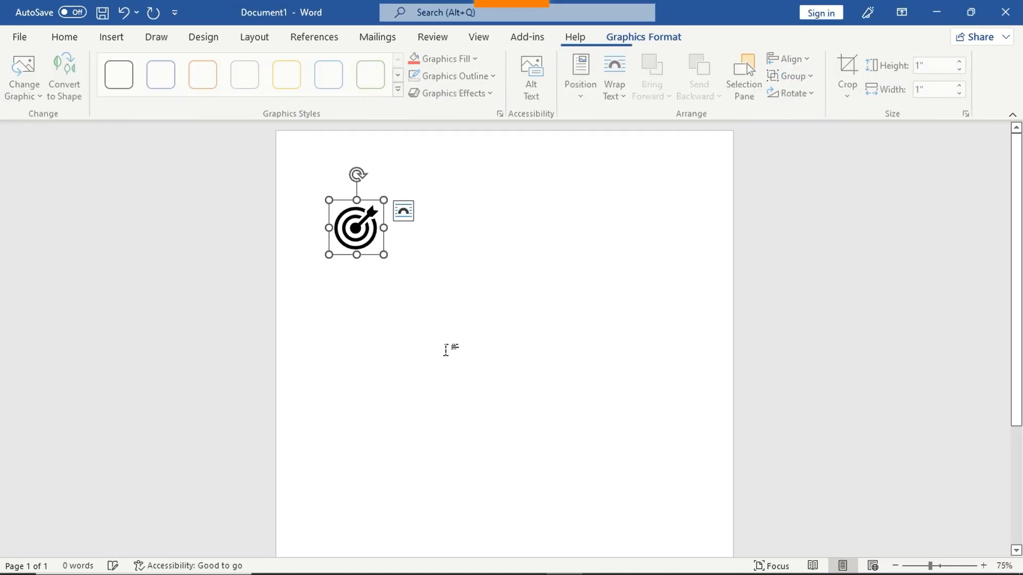
- Set the target icon's text wrapping to In Front of Text and enlarge it to about 1.71" square
right_click(357, 186)
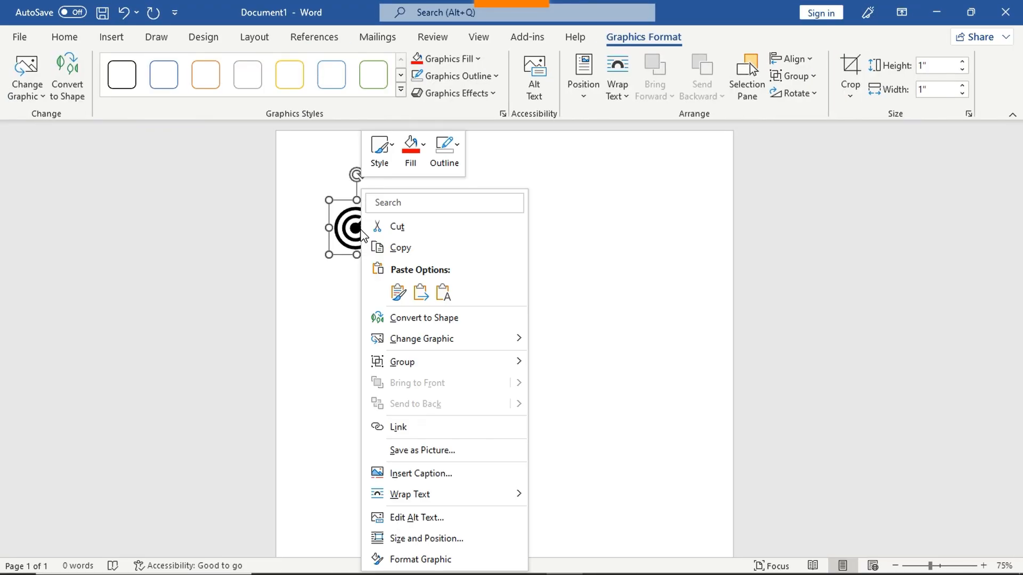
left_click(358, 227)
left_click(403, 212)
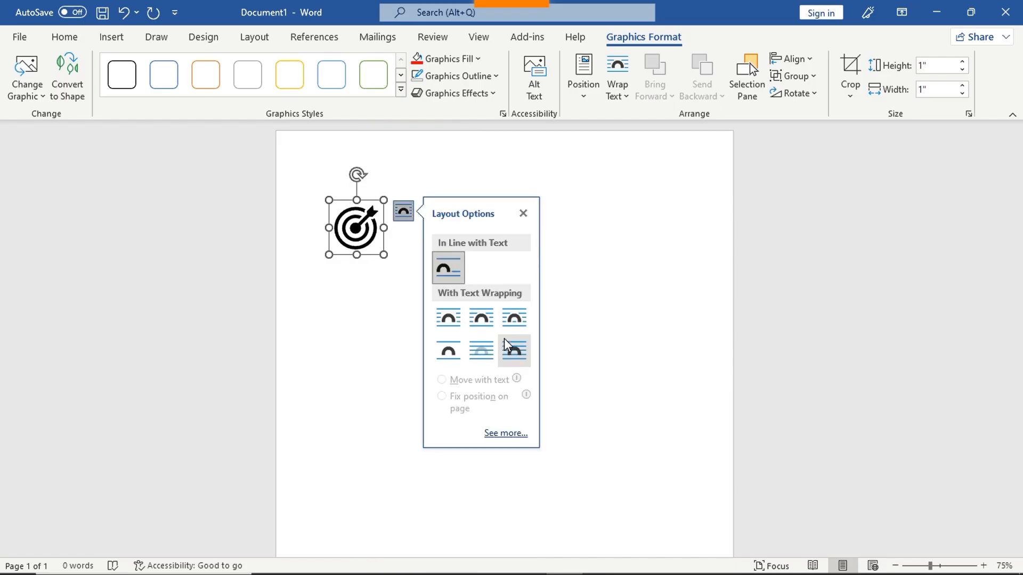
left_click(514, 351)
left_click_drag(383, 254, 422, 237)
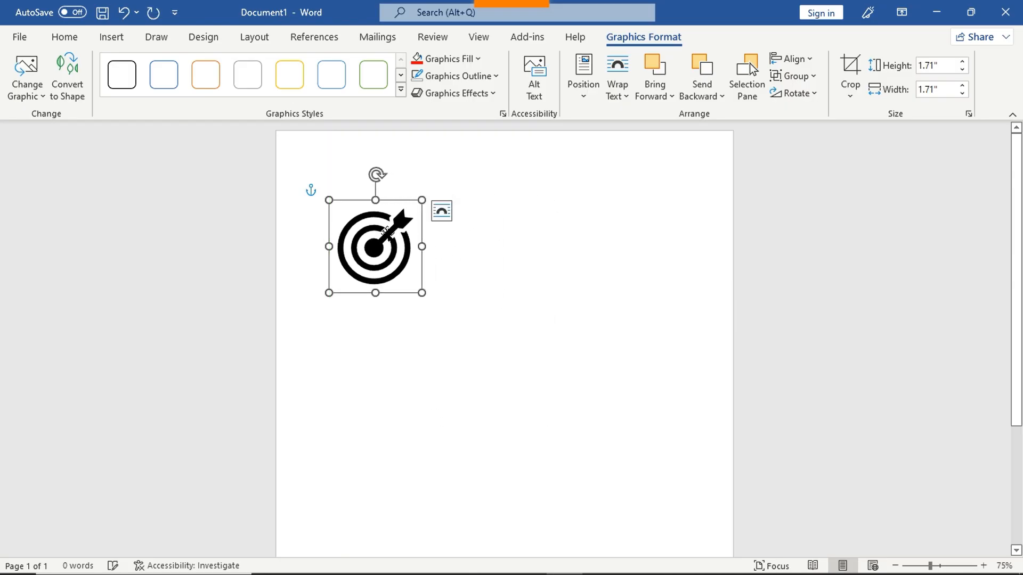
- Search the stock icons for "phone" and insert the ringing telephone handset icon
left_click(109, 39)
left_click(211, 82)
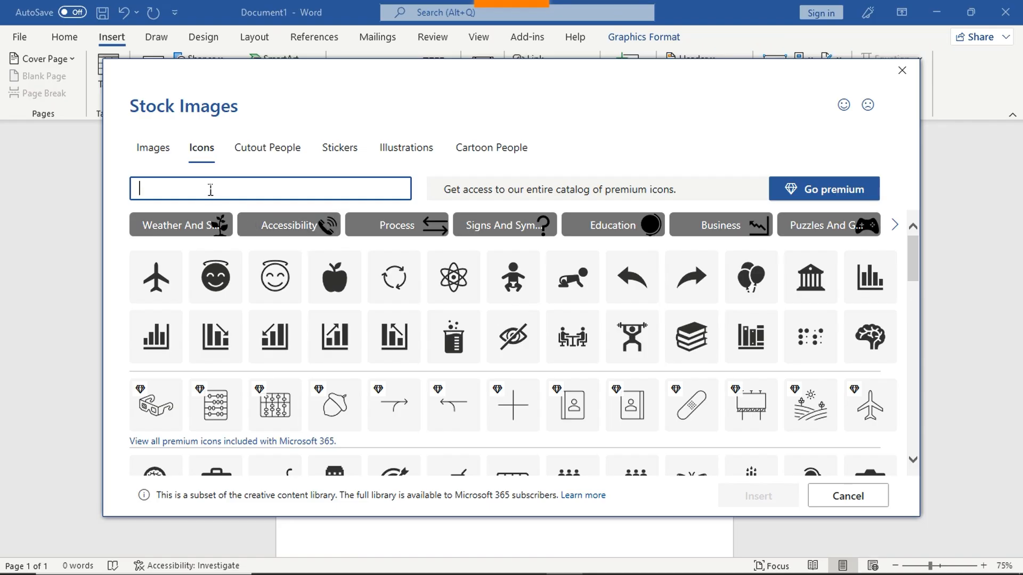
type("phone")
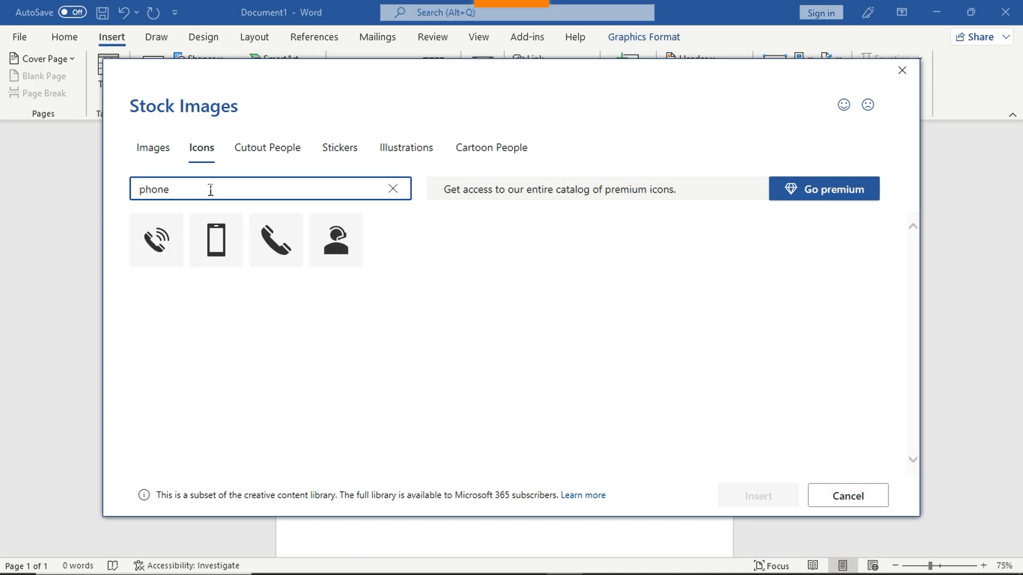
left_click(168, 256)
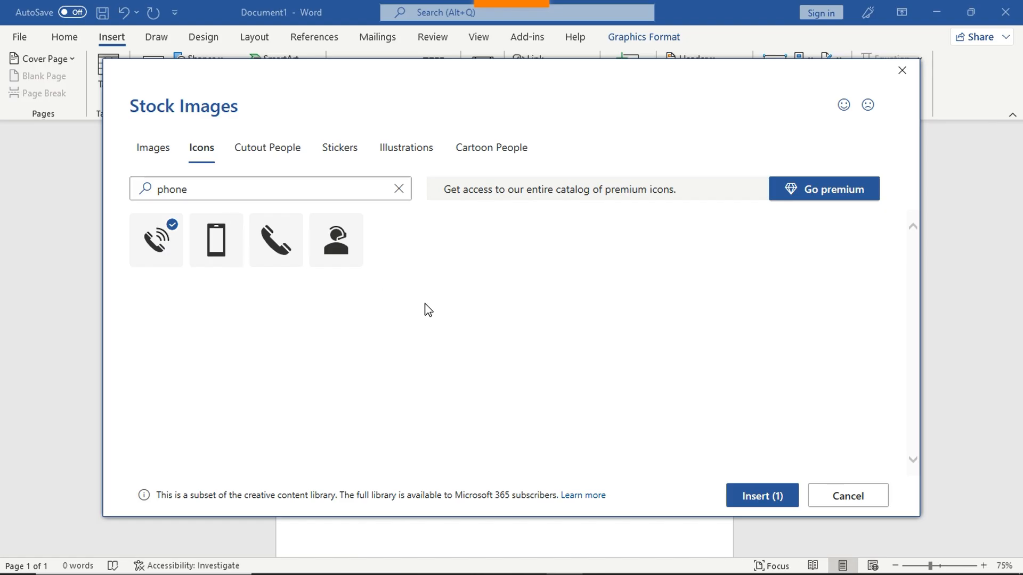
left_click(760, 503)
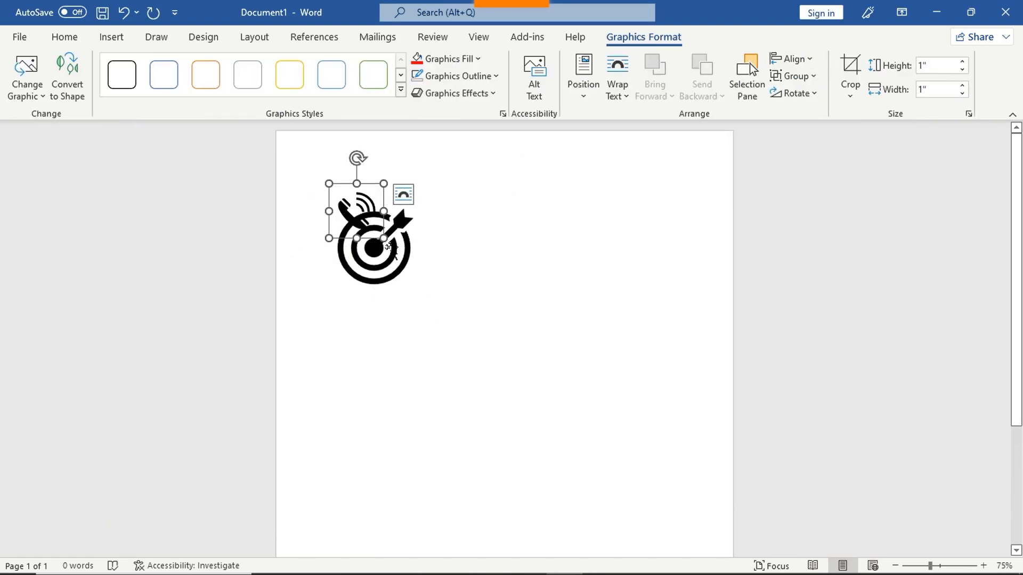
- Set the phone icon to In Front of Text, then resize it to about 2.58" square beside and below the target icon
left_click(403, 194)
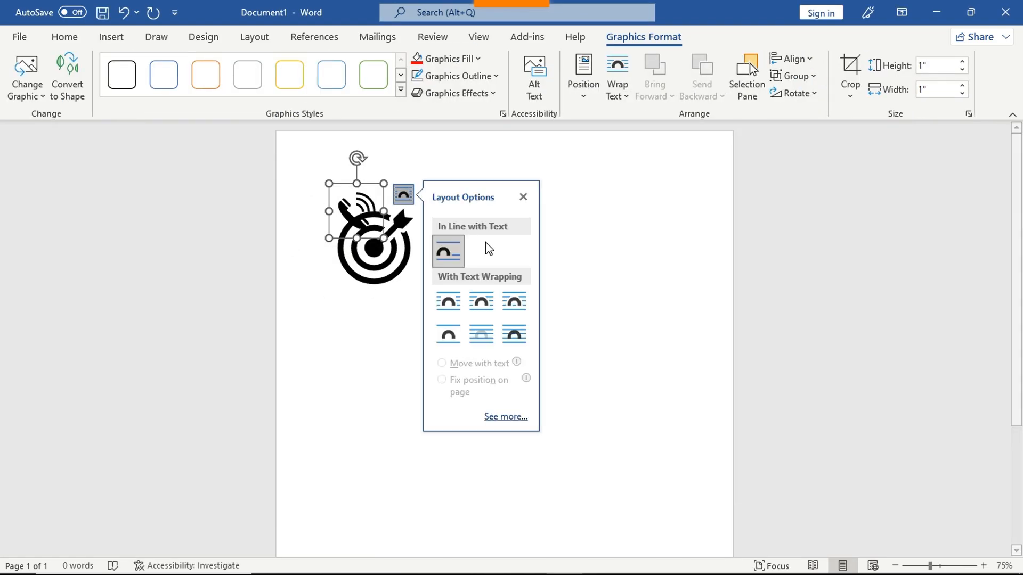
left_click(517, 340)
left_click_drag(372, 221, 595, 430)
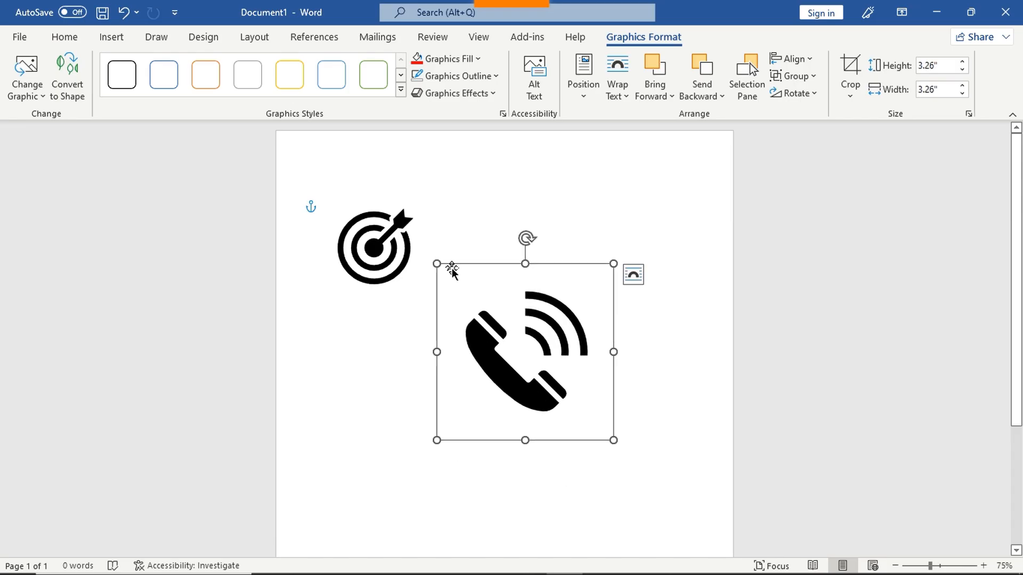
left_click_drag(468, 289, 475, 300)
left_click_drag(562, 380, 520, 342)
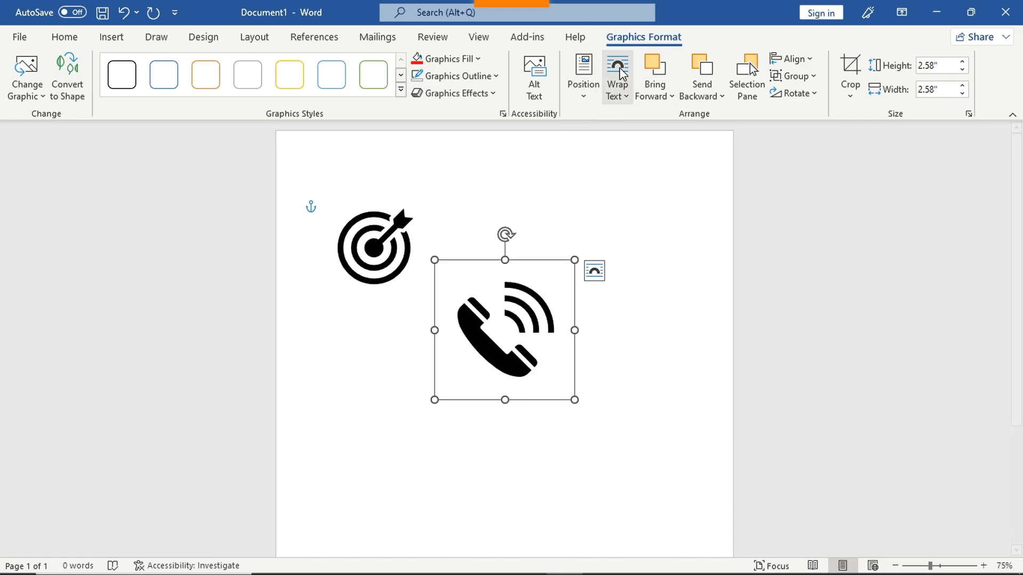
- Browse the stock 3D models library and open its Emoji category
left_click(122, 43)
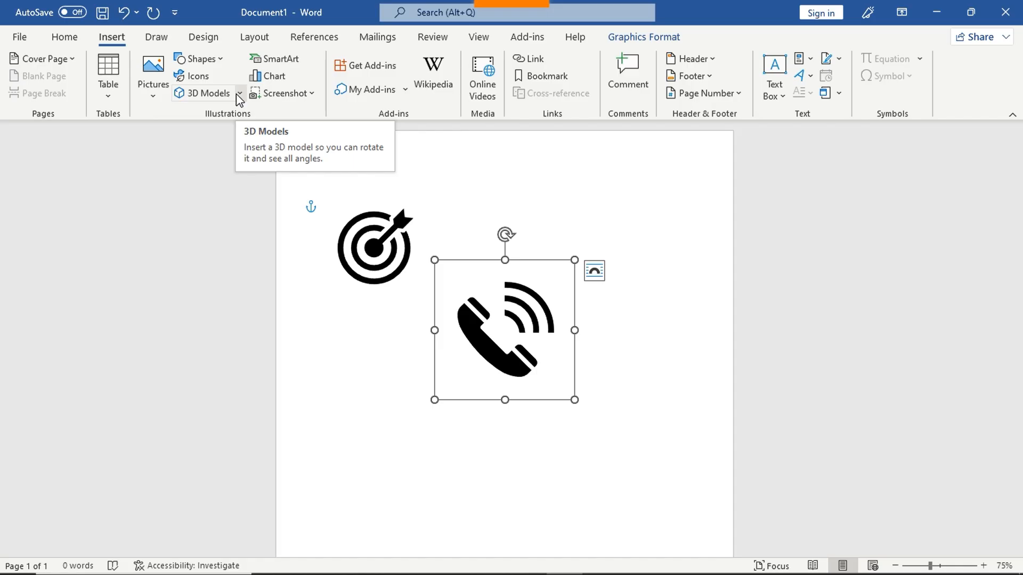
left_click(240, 94)
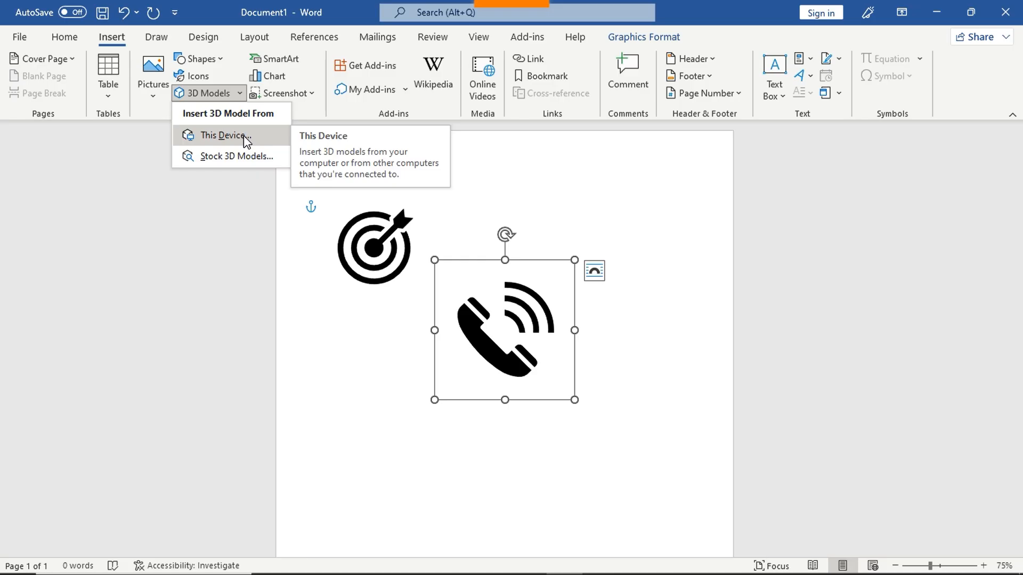
left_click(260, 164)
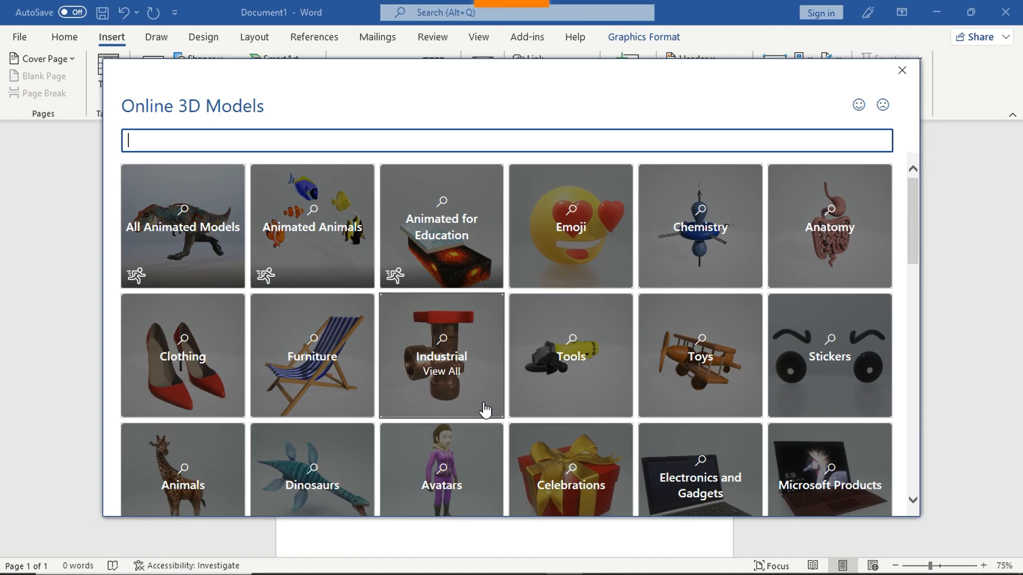
scroll(434, 393, "down", 5)
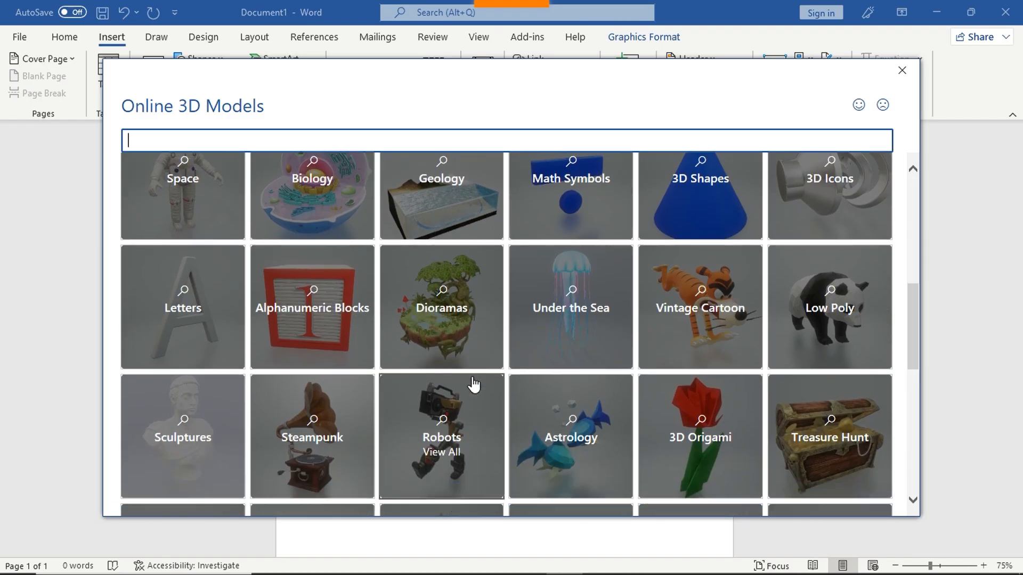
scroll(475, 382, "up", 10)
left_click(568, 256)
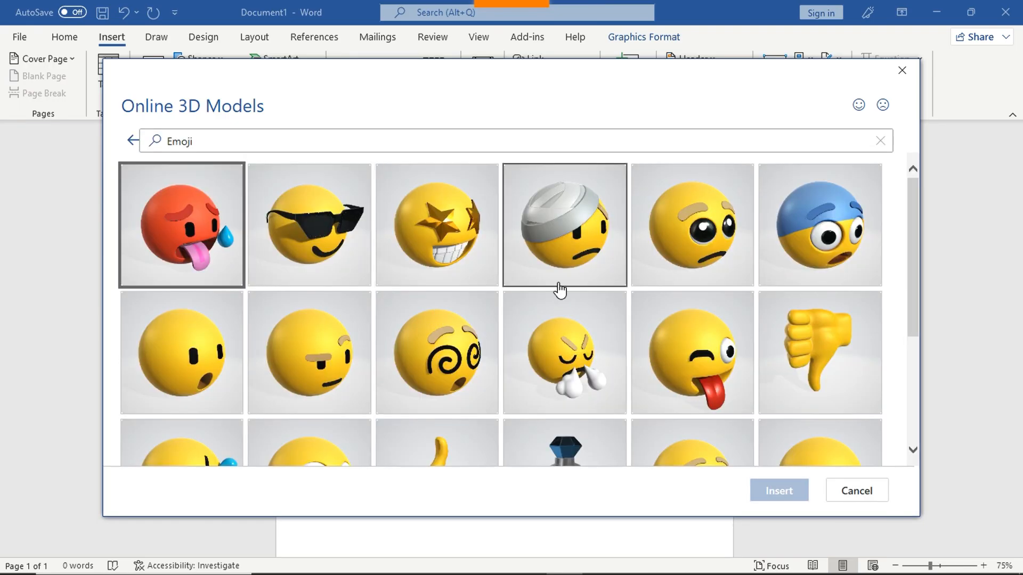
- Insert the star-eyed grinning emoji 3D model and rotate it so its face turns slightly sideways
scroll(633, 318, "down", 3)
scroll(637, 335, "up", 3)
scroll(636, 336, "down", 9)
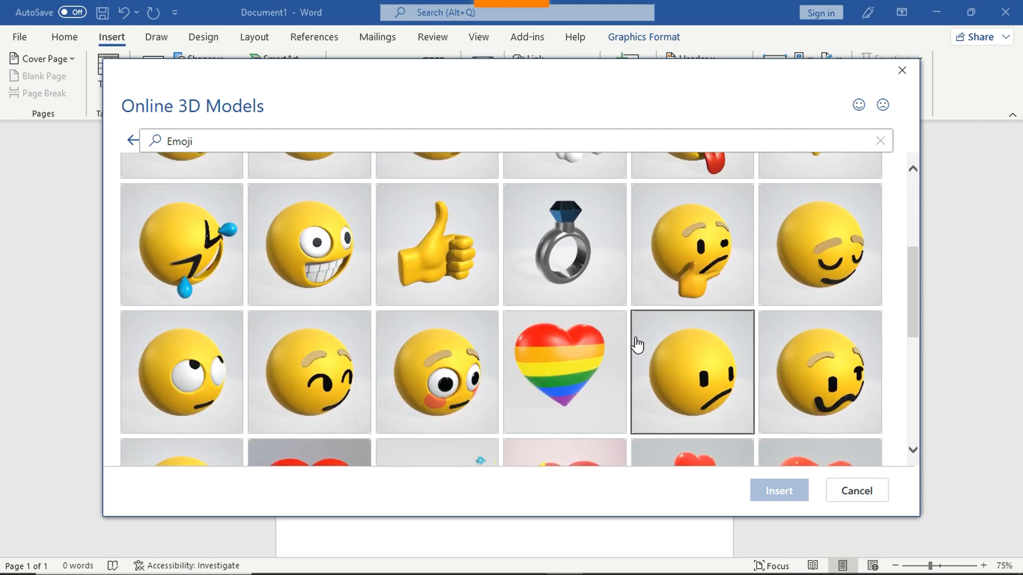
scroll(635, 340, "up", 10)
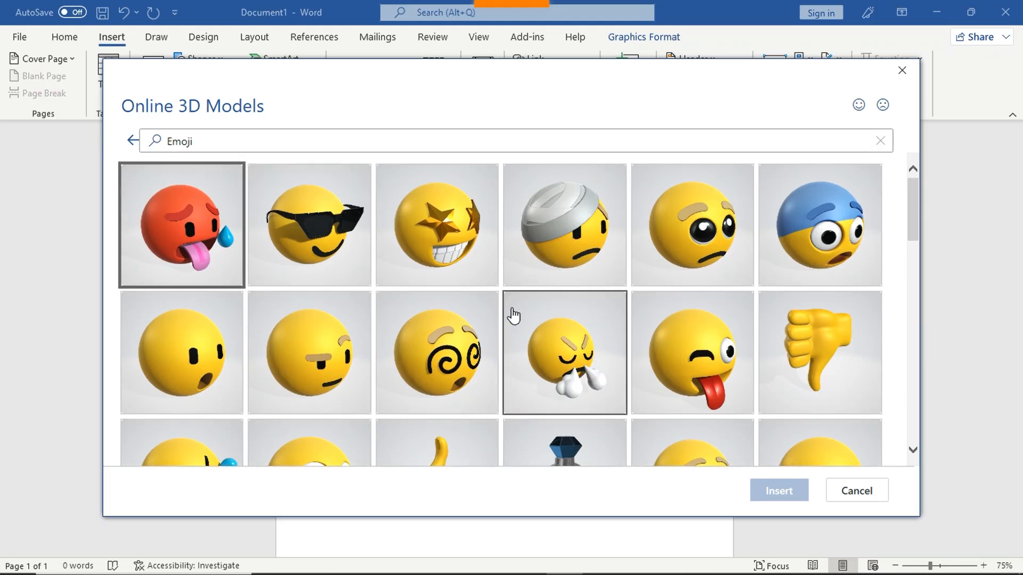
left_click(480, 261)
left_click(767, 490)
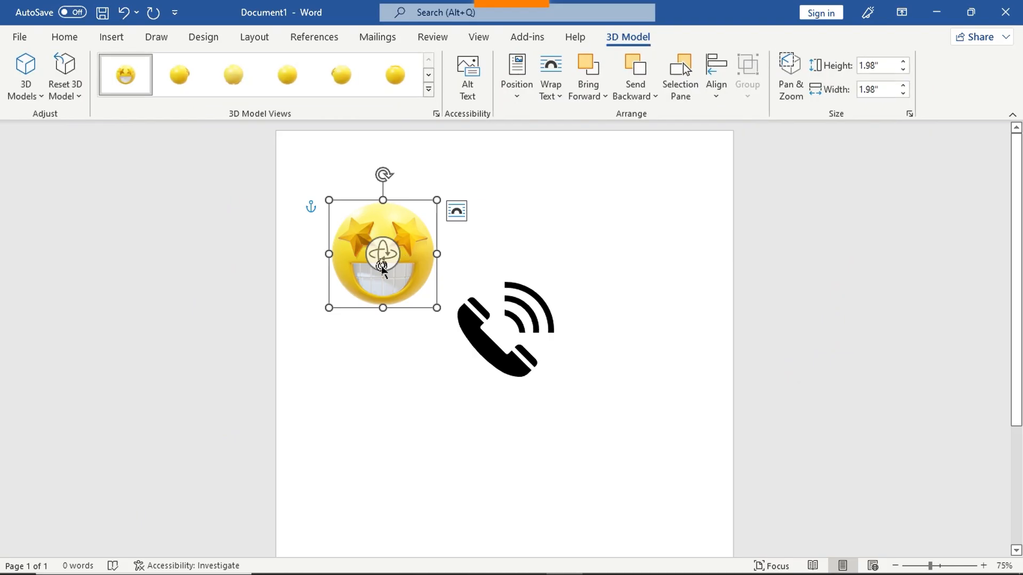
left_click_drag(384, 258, 438, 257)
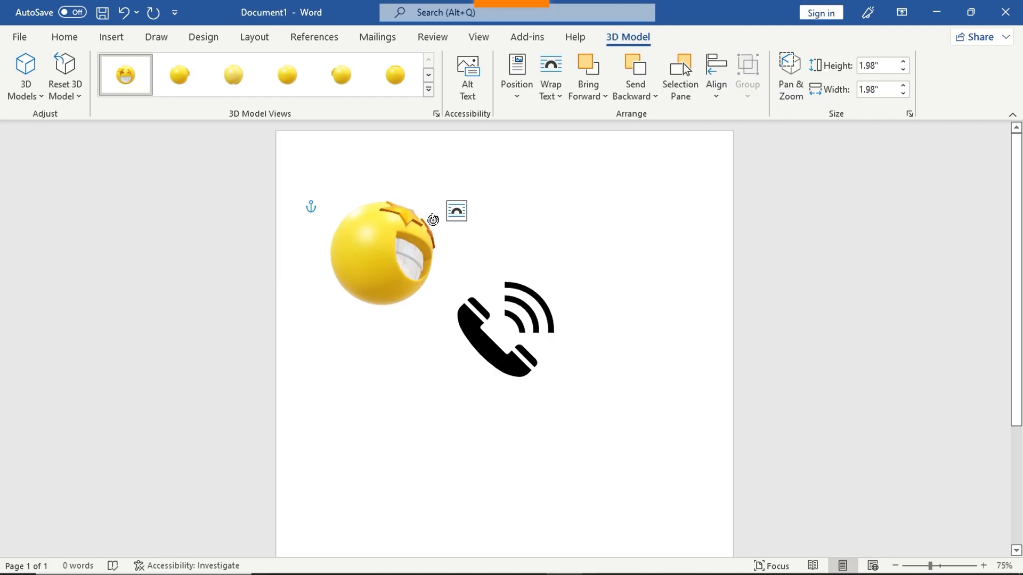
left_click_drag(433, 219, 395, 266)
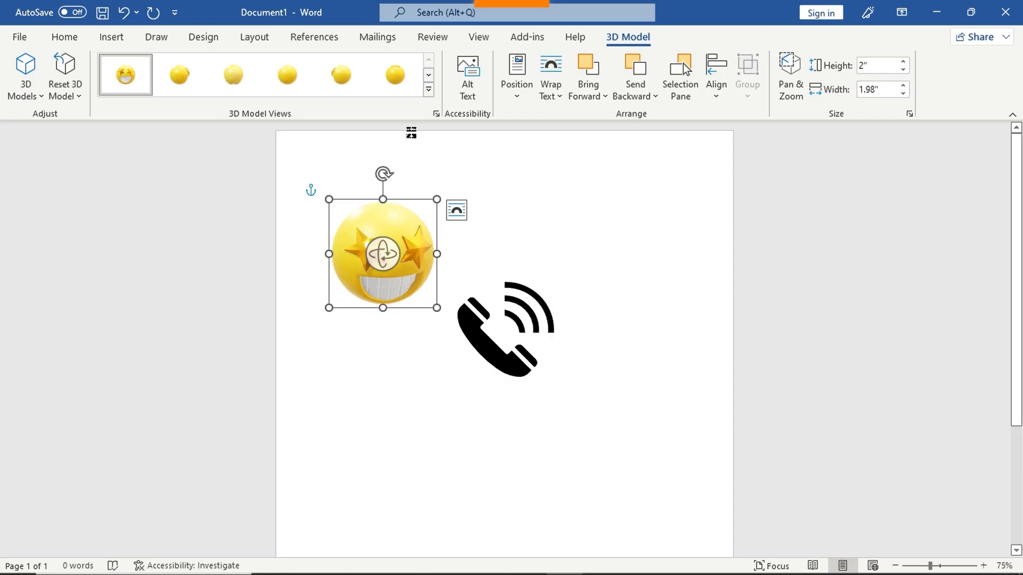
- Insert the sunglasses emoji from the Emoji category of the stock 3D models
left_click(110, 39)
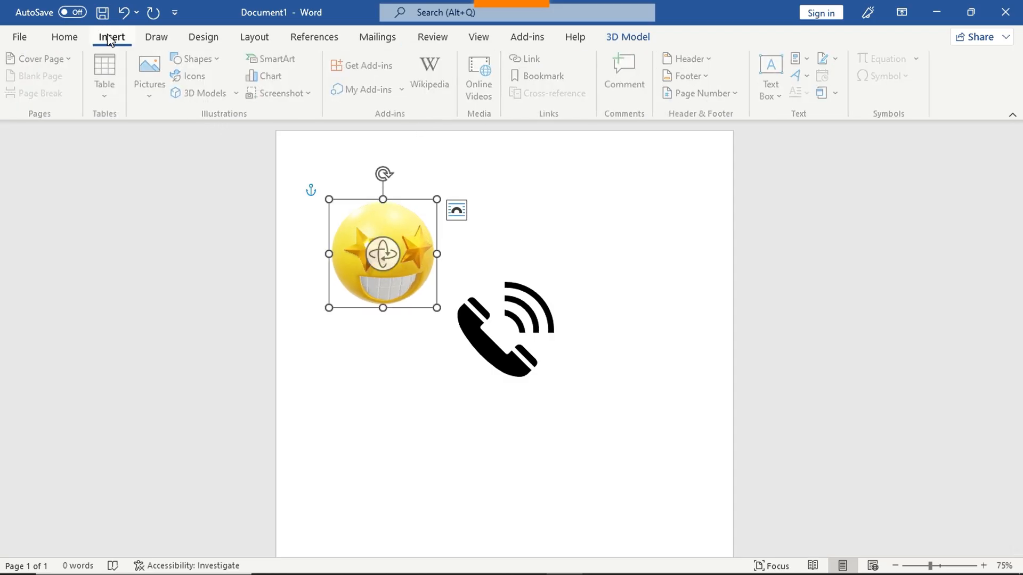
left_click(238, 94)
left_click(236, 156)
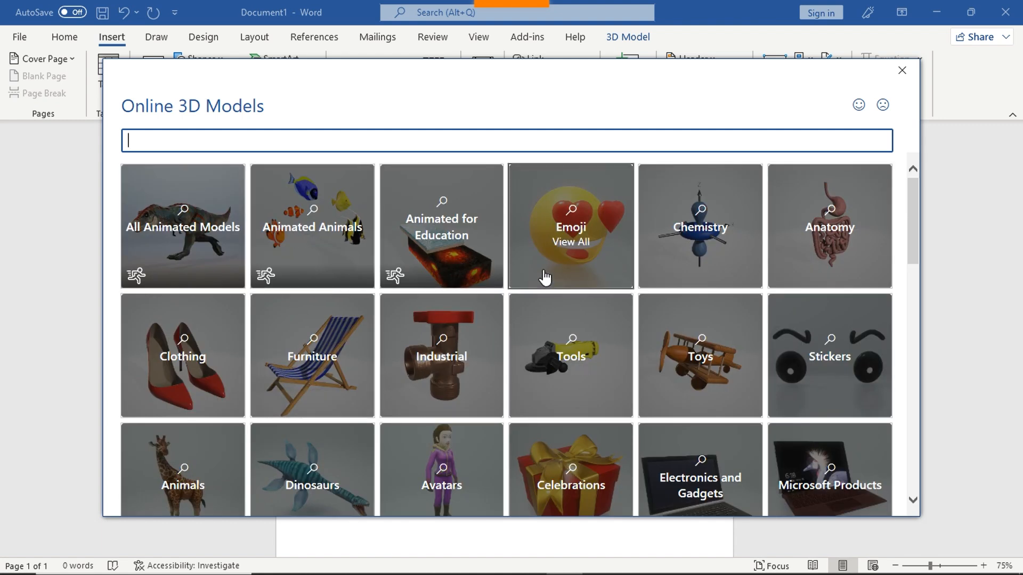
left_click(606, 252)
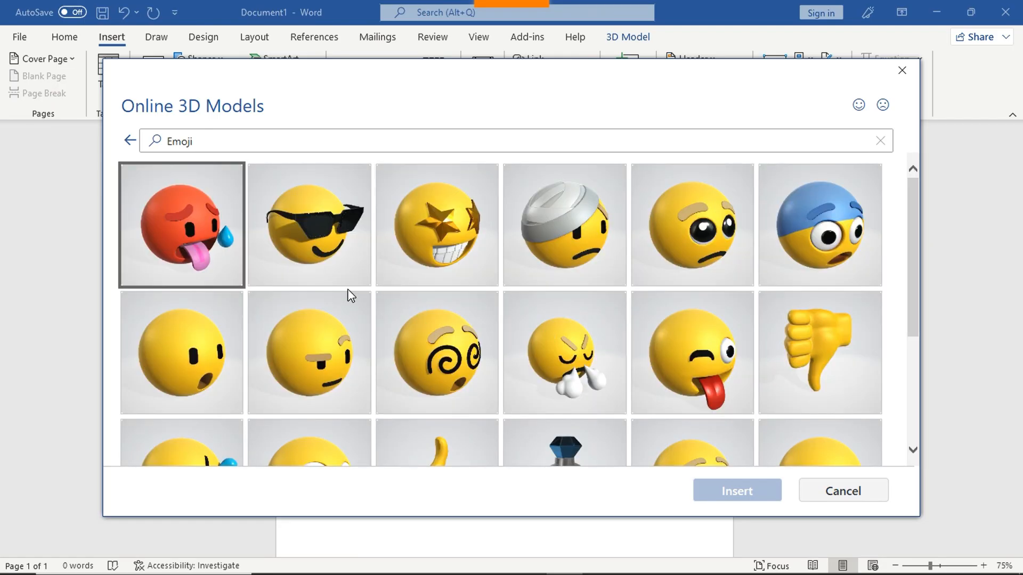
left_click(334, 240)
left_click(746, 490)
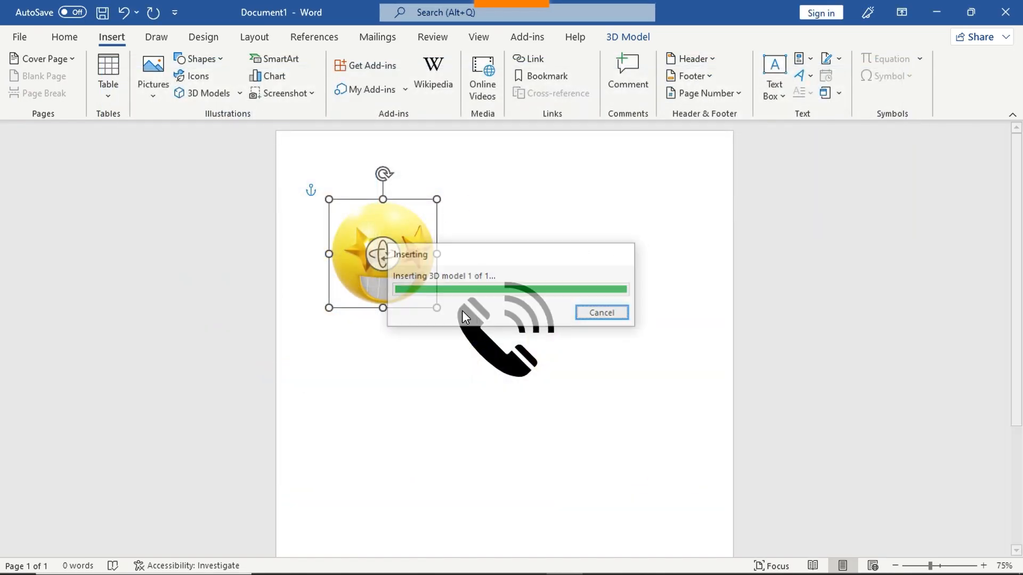
- Move the sunglasses emoji beside the phone icon, and delete the star-eyed emoji, target icon, phone icon and sunglasses emoji from the page
left_click_drag(411, 240, 637, 308)
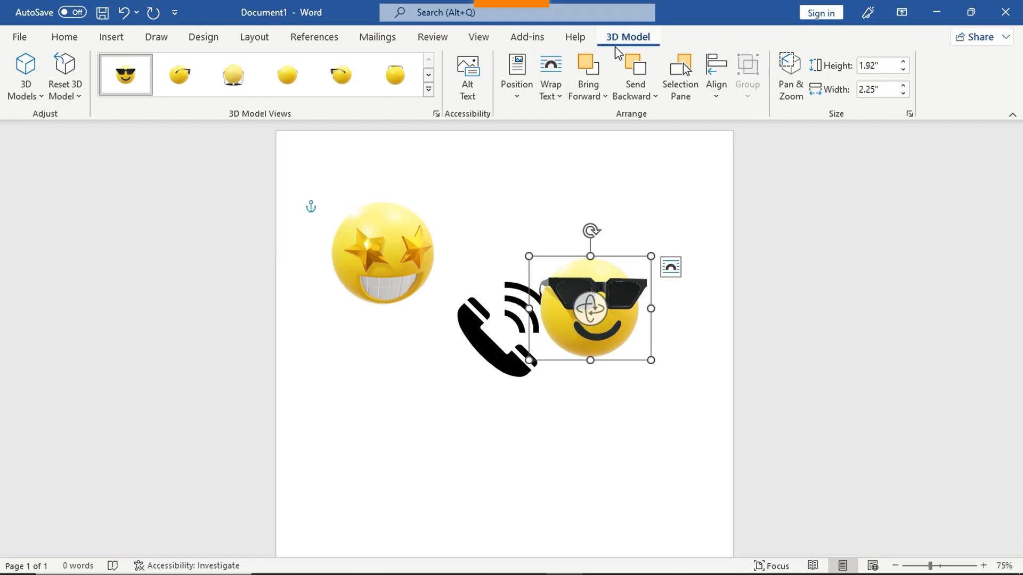
left_click(112, 36)
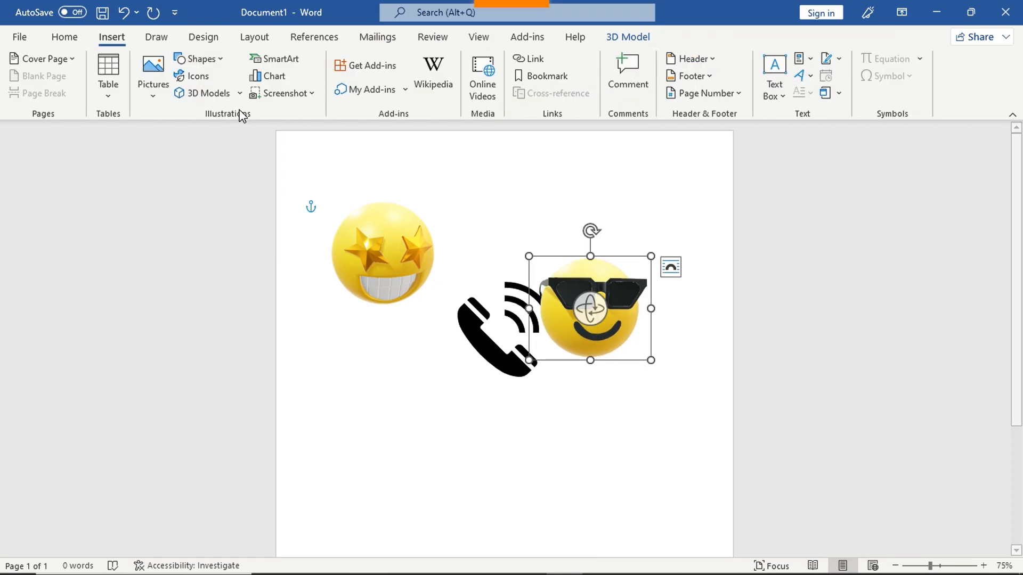
left_click(387, 225)
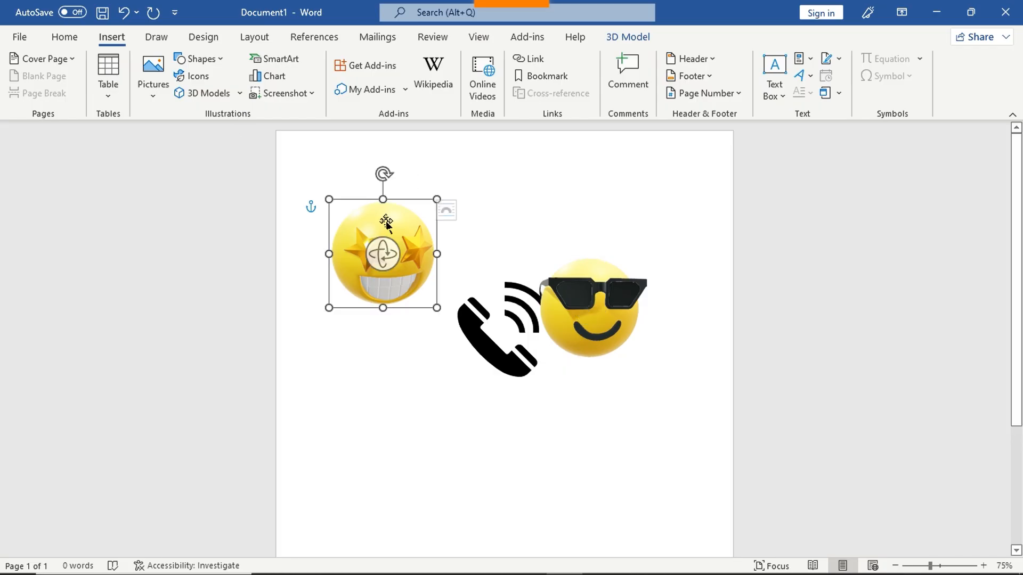
key("Delete")
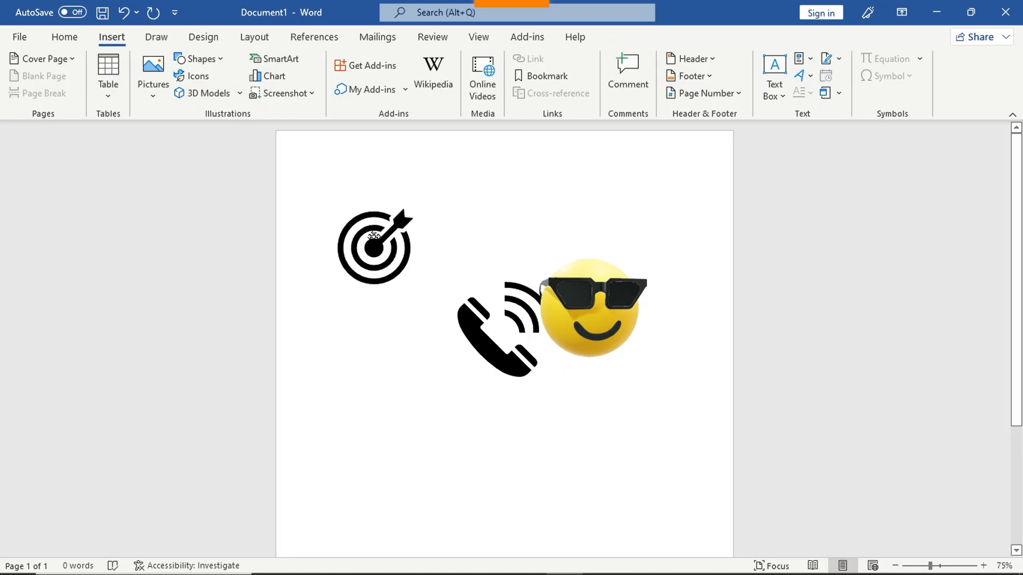
left_click(374, 235)
key("Delete")
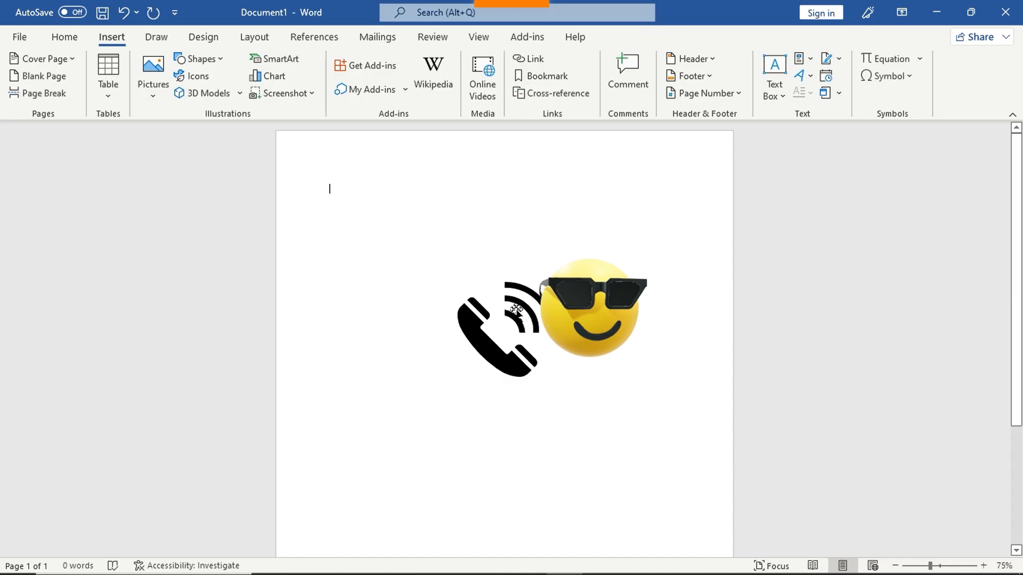
left_click(516, 314)
key("Delete")
left_click(572, 308)
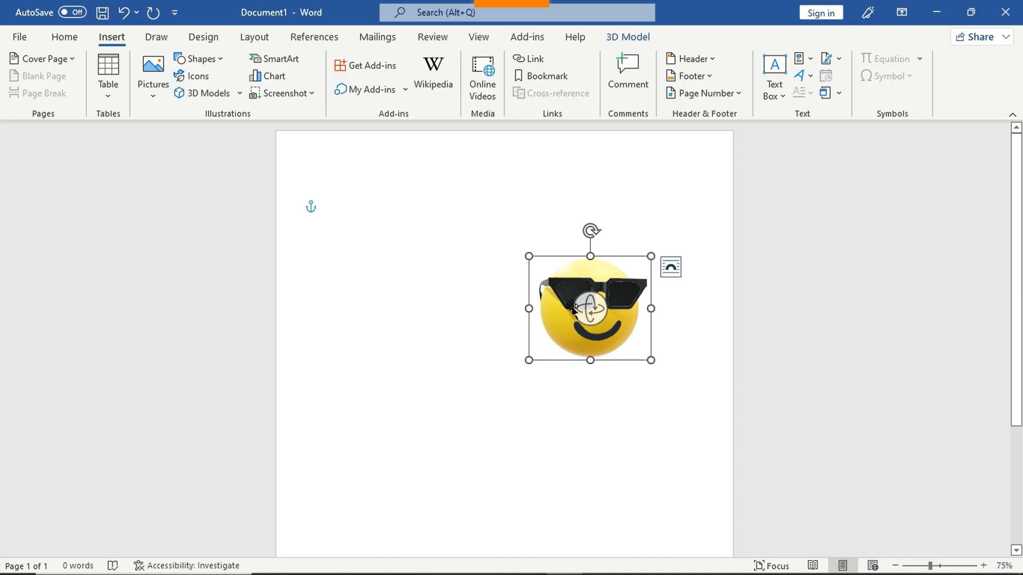
key("Delete")
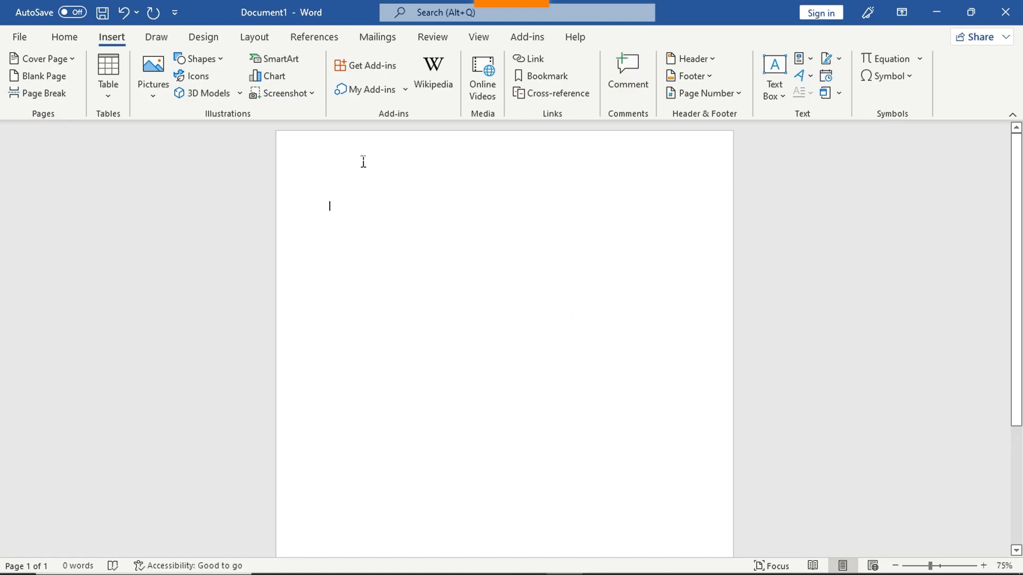
- Browse the SmartArt categories from List to Relationship and insert a Vertical Box List graphic from the List category
left_click(279, 59)
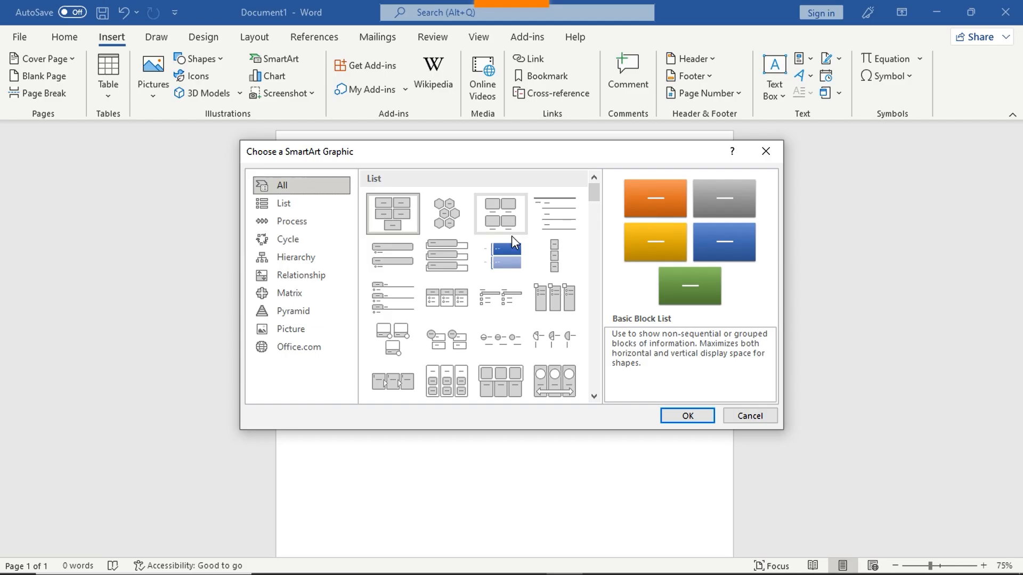
left_click(285, 208)
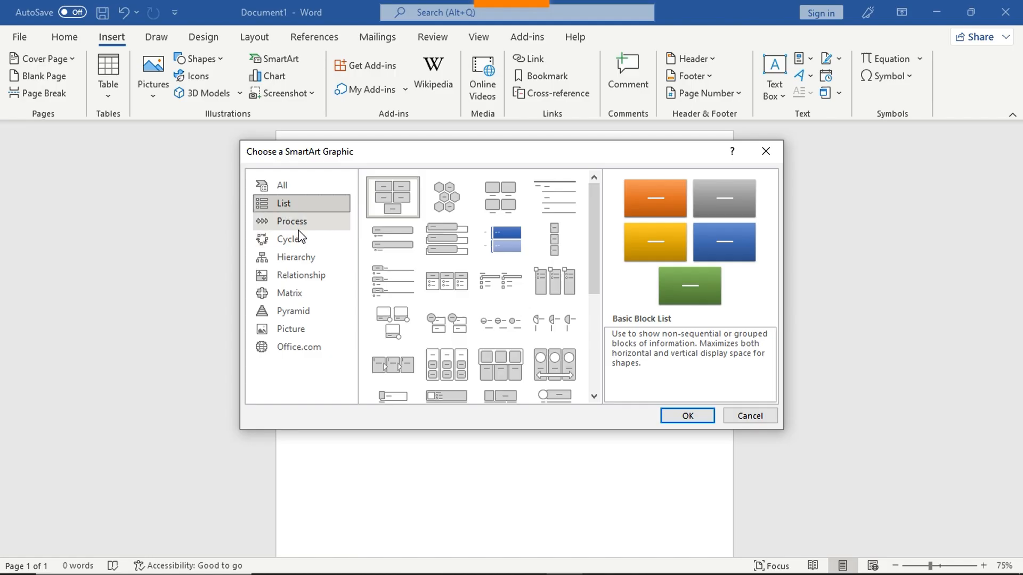
left_click(336, 222)
left_click(279, 240)
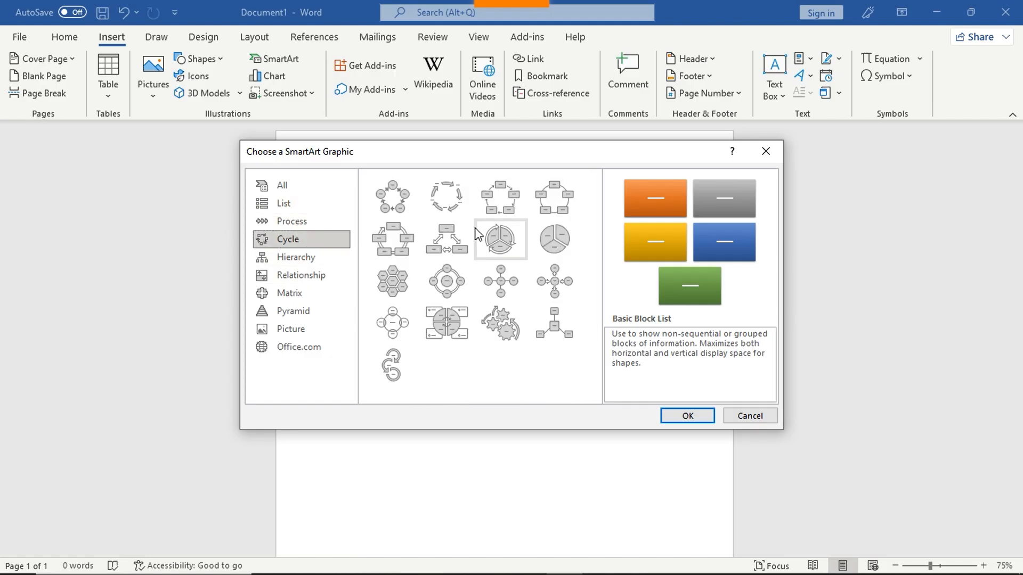
left_click(334, 255)
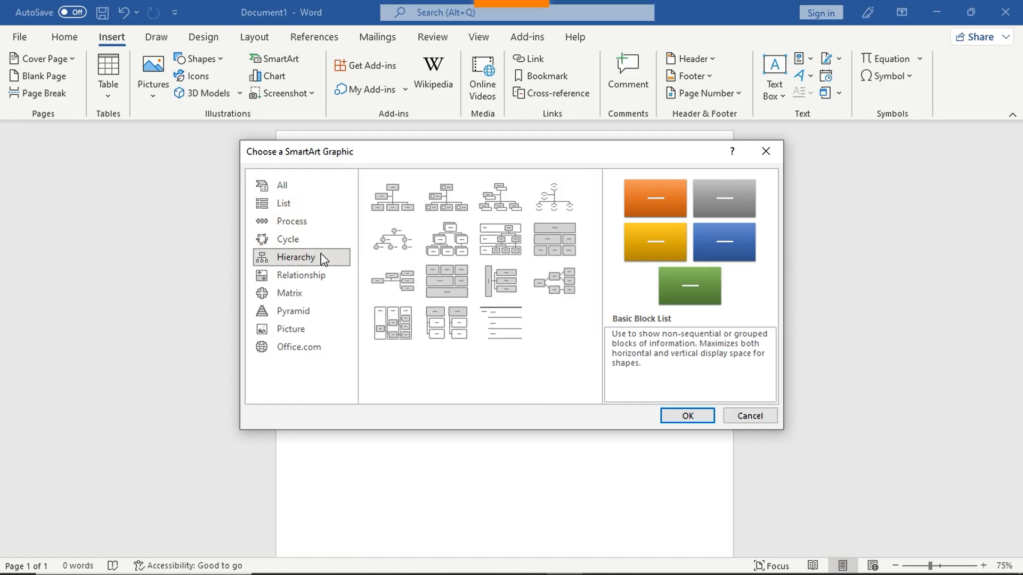
left_click(298, 282)
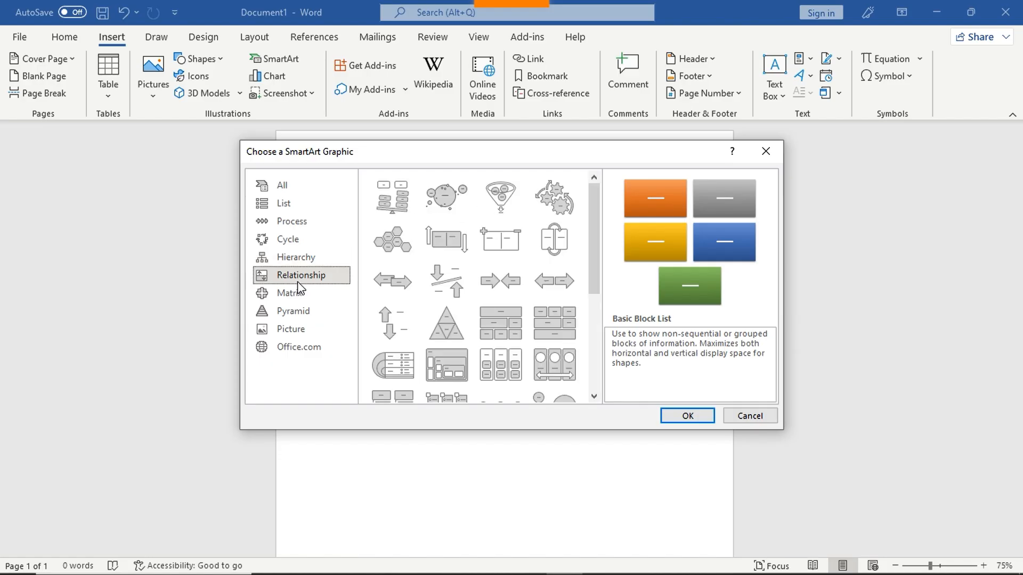
left_click(288, 212)
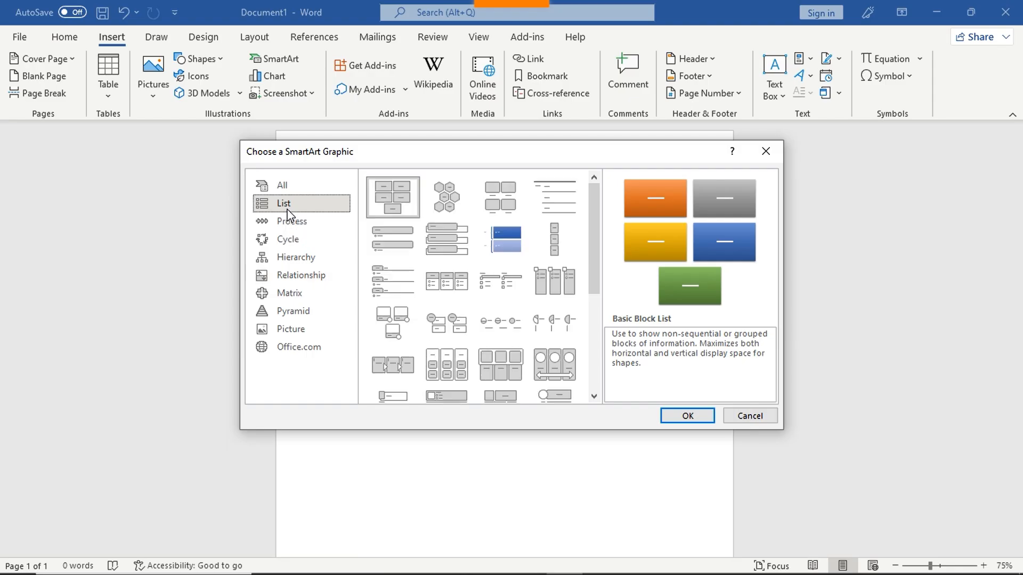
left_click(447, 240)
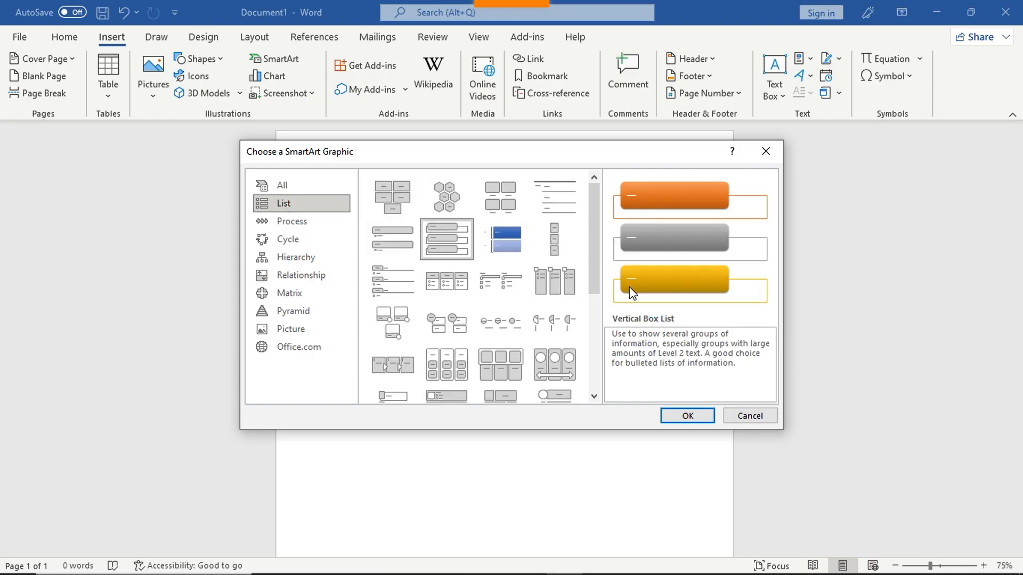
left_click(688, 416)
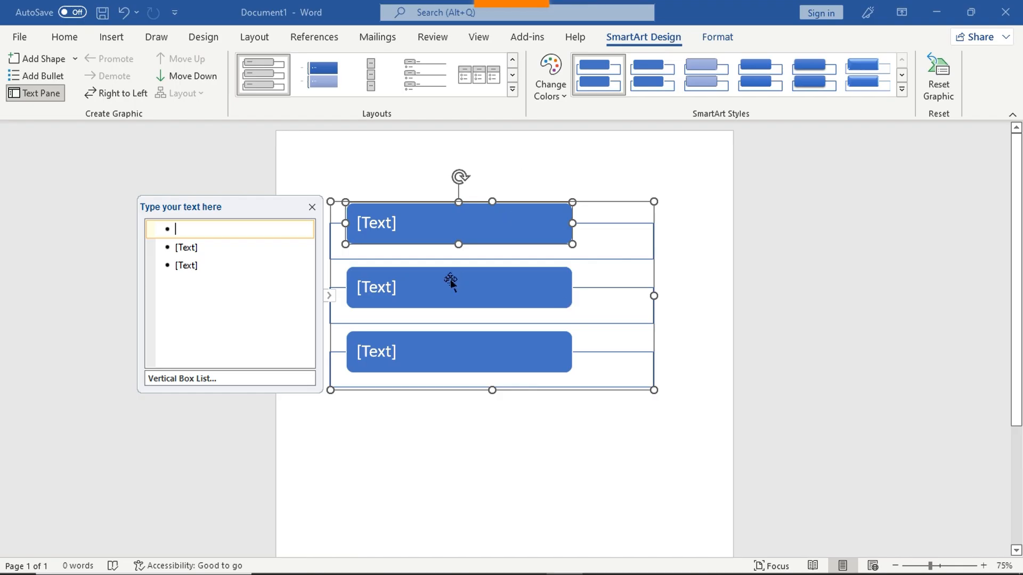
- Preview alternative layouts for the SmartArt without changing it, and apply the fifth Best Match for Document style
left_click(512, 88)
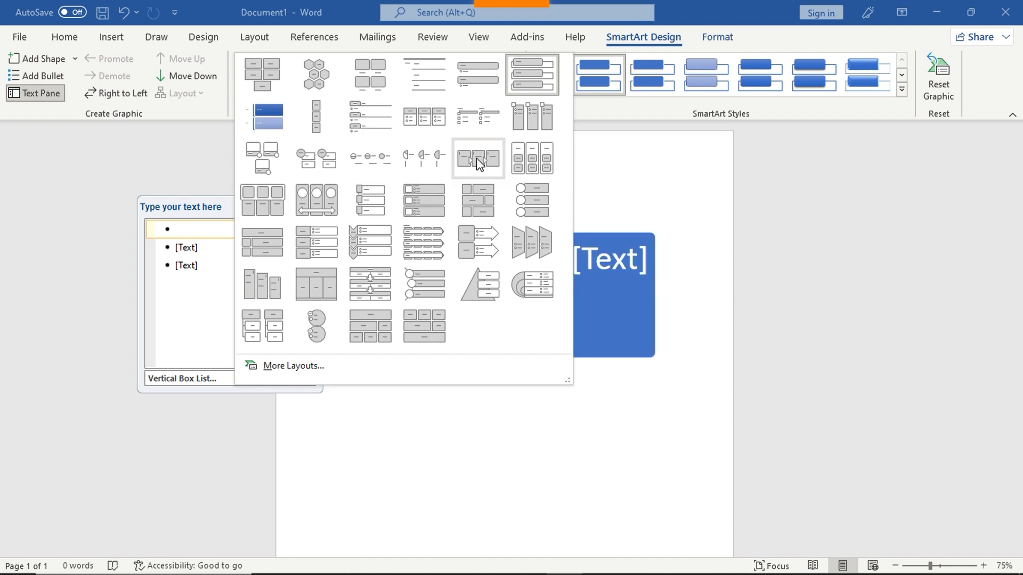
left_click(592, 112)
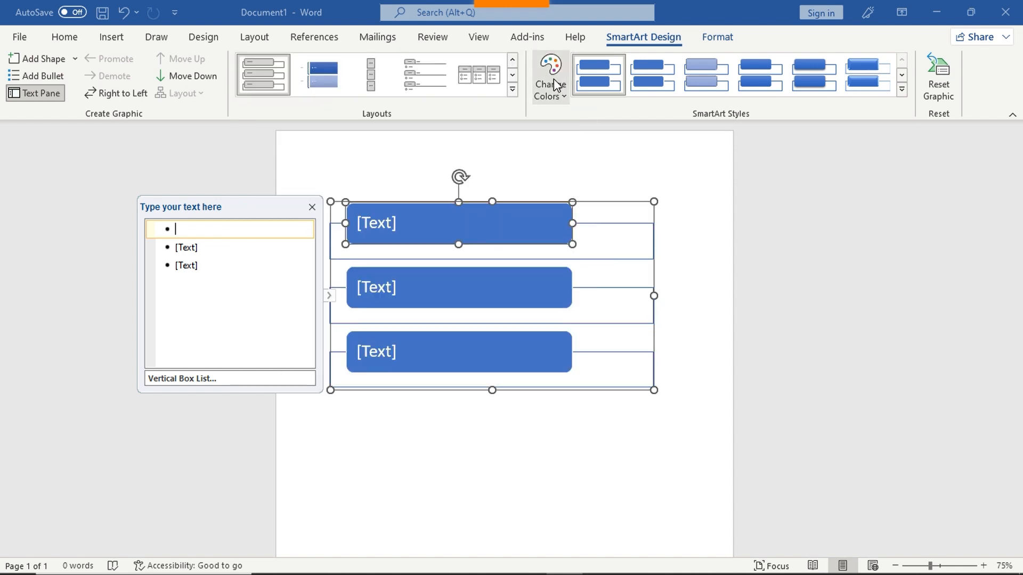
left_click(902, 90)
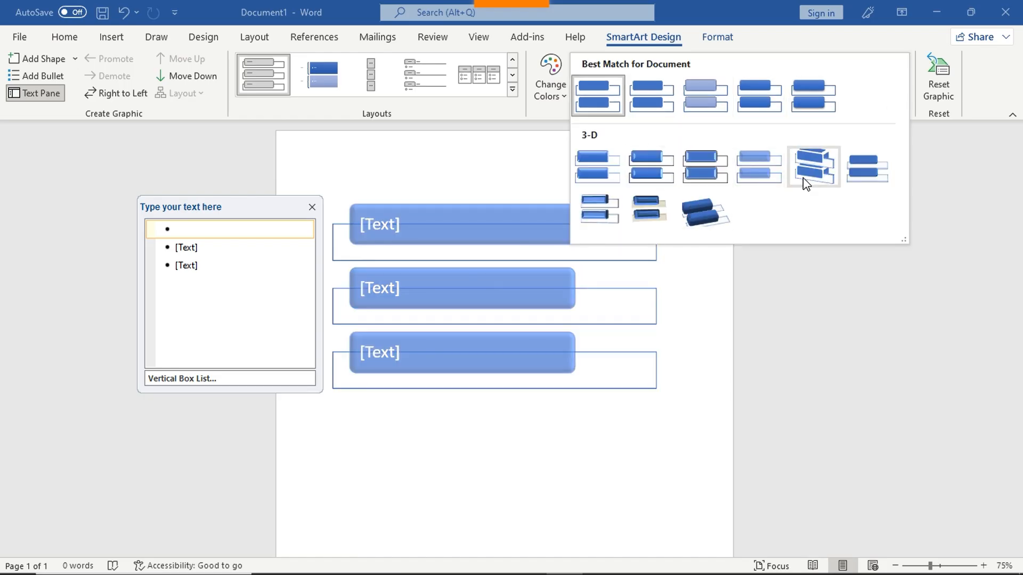
left_click(813, 97)
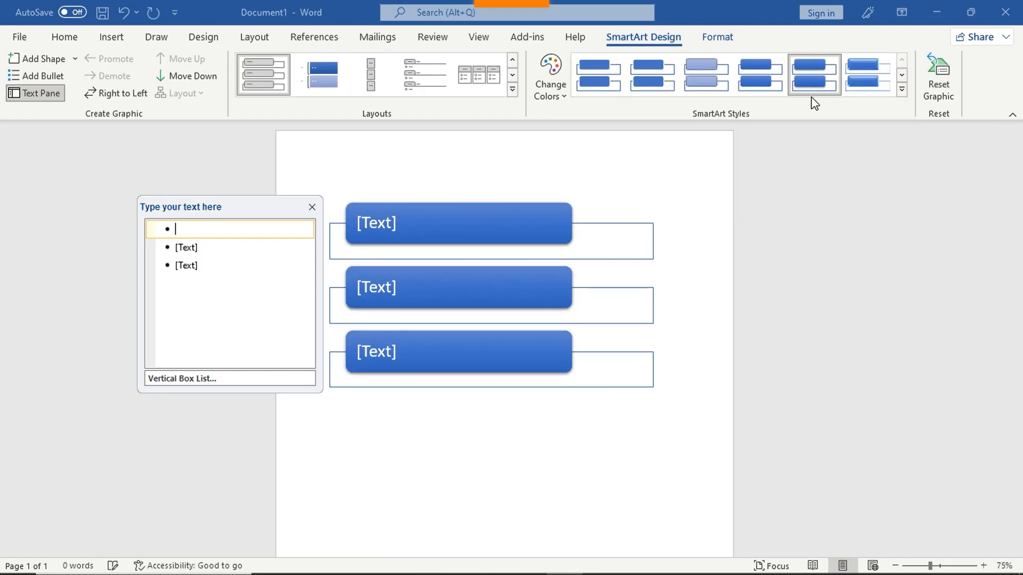
- Fill the three SmartArt boxes with Graphic Design, Digital Marketing and Web Development, in that order
left_click(396, 246)
left_click(379, 227)
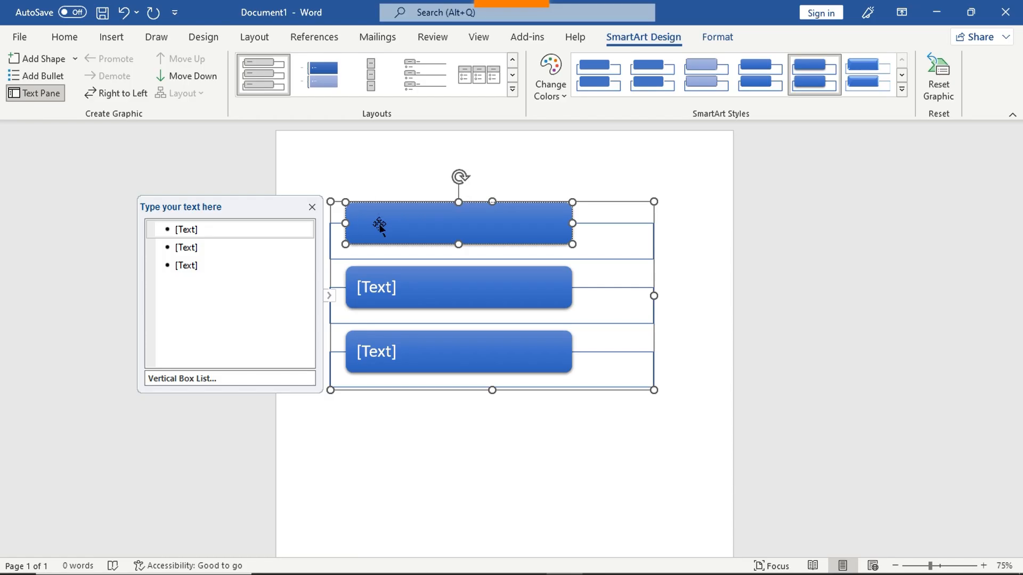
type("Graphic Design")
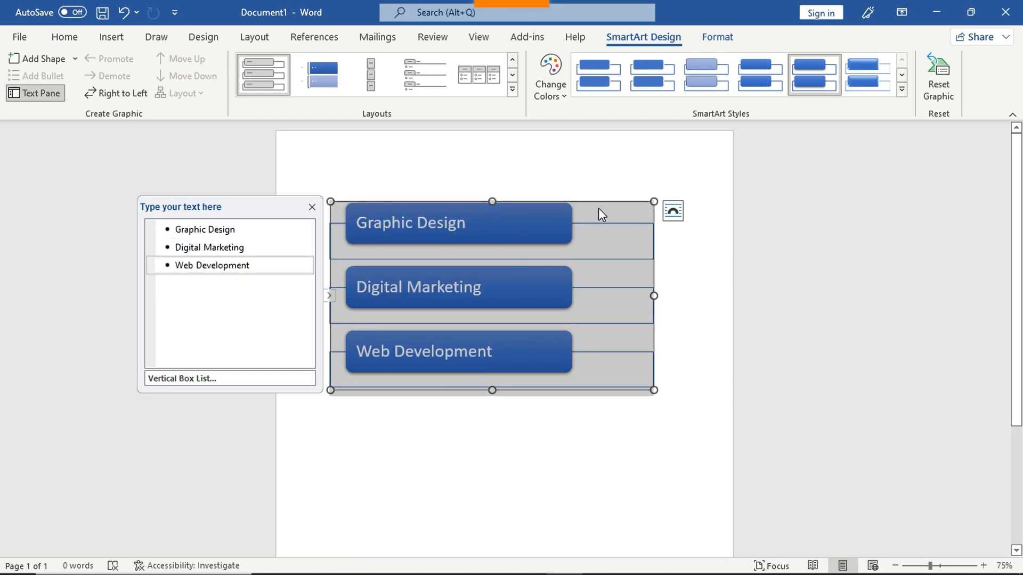
left_click(831, 281)
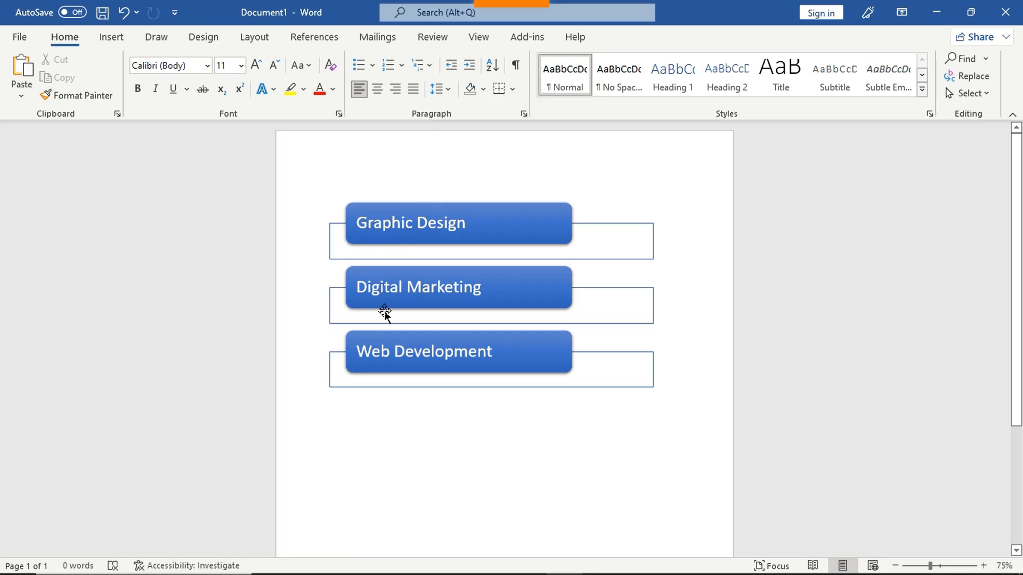
- Change the SmartArt colors to the second Colorful scheme, shading the boxes orange, reddish brown and gray
left_click(505, 235)
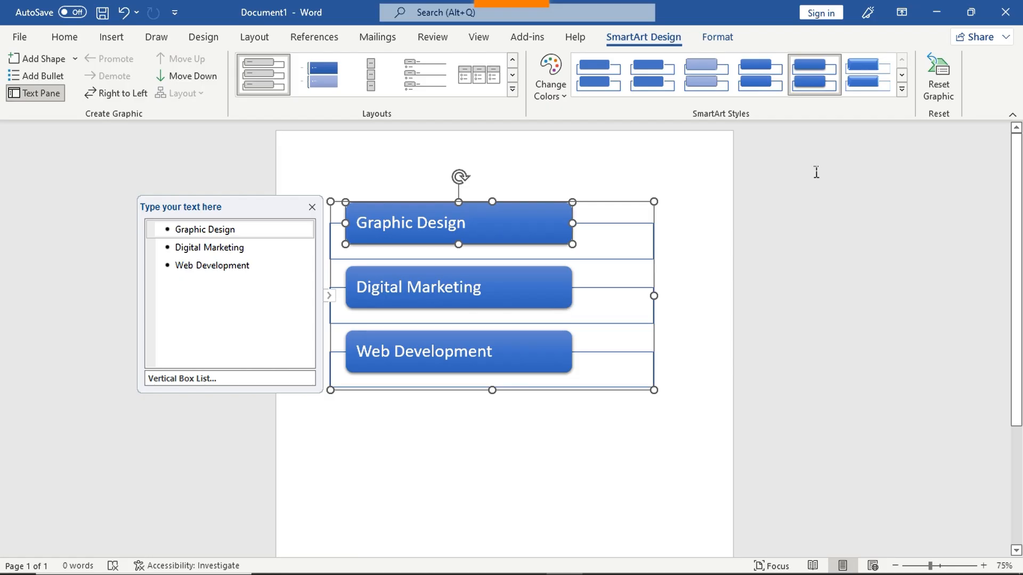
left_click(563, 103)
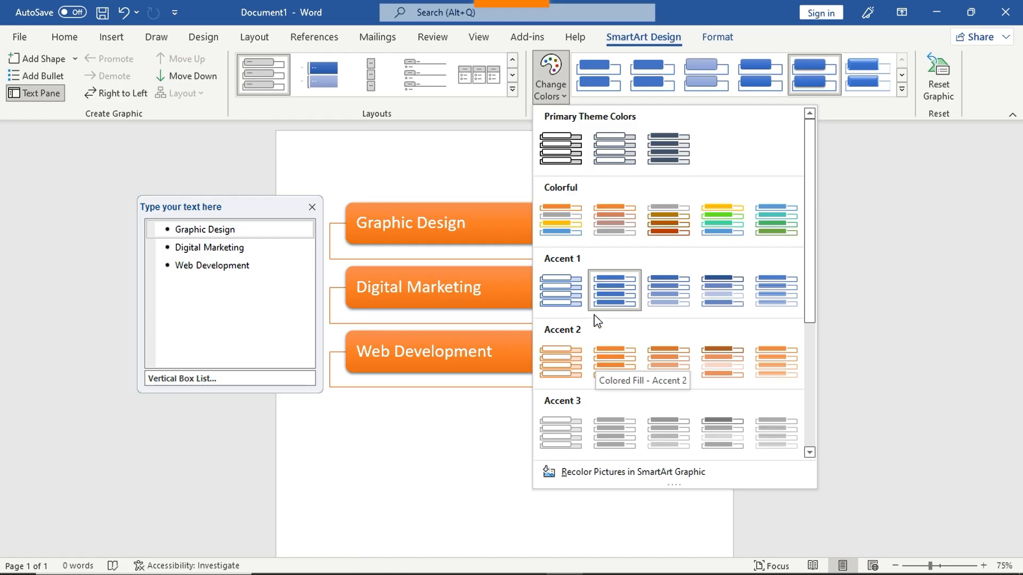
left_click(605, 231)
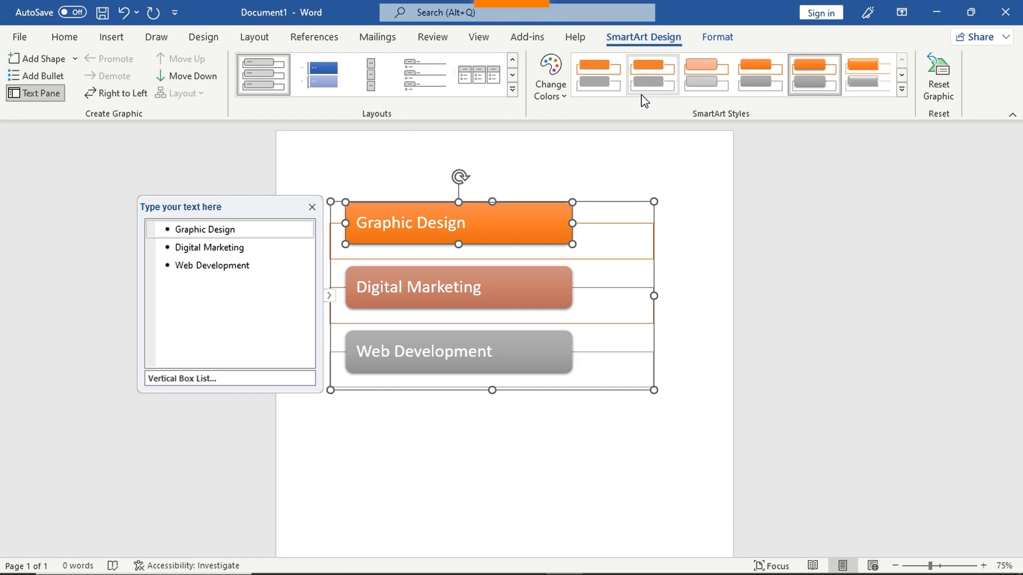
left_click(724, 38)
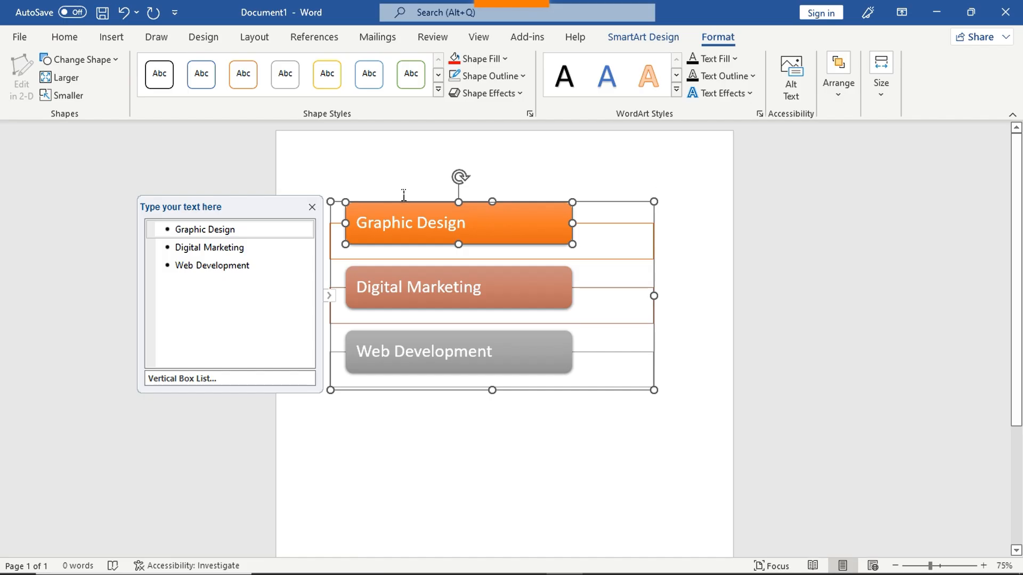
left_click(510, 305)
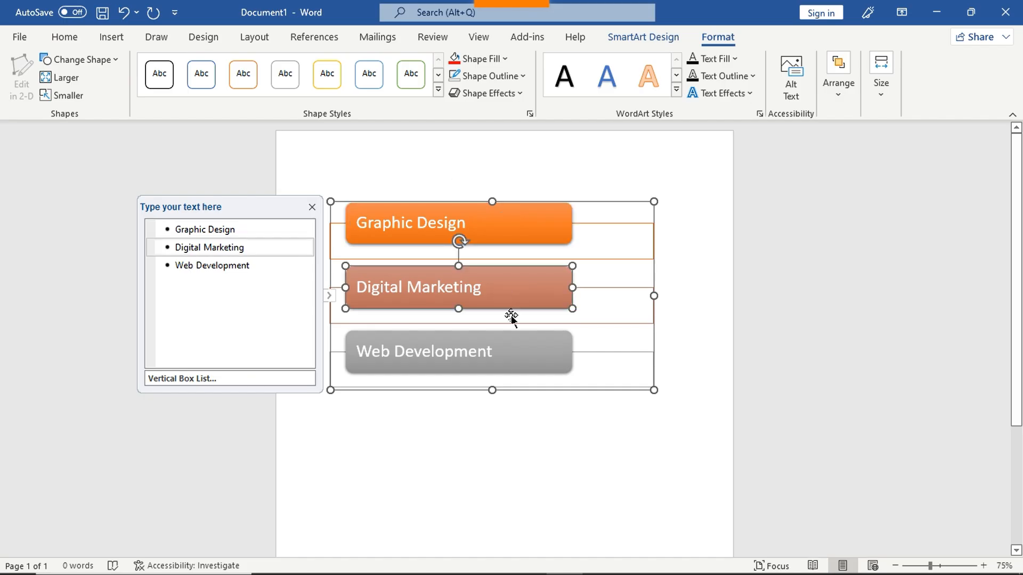
left_click(498, 358)
- Delete the Graphic Design, Digital Marketing and Web Development boxes together with the SmartArt frame, leaving the page blank
left_click(515, 204)
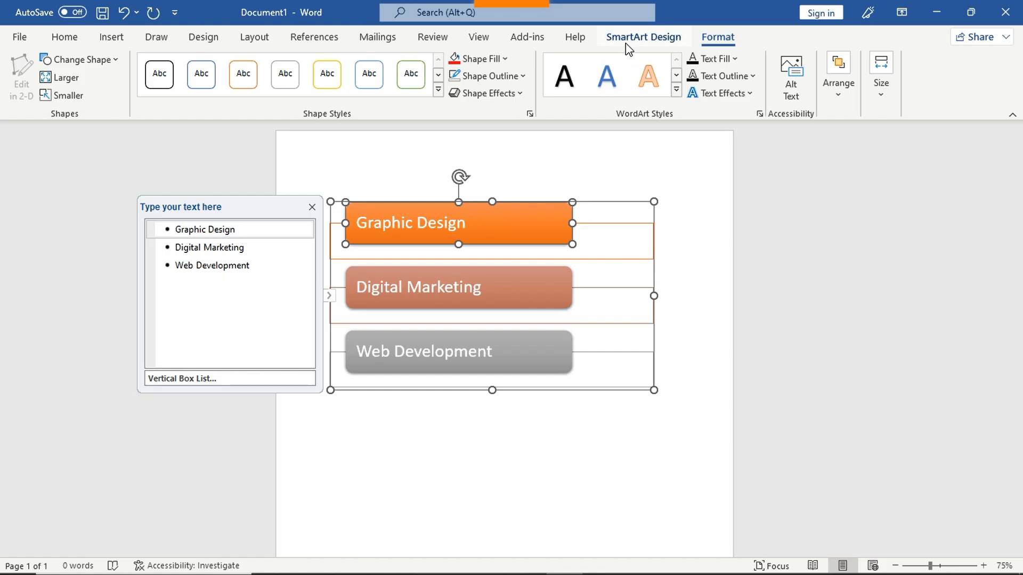
left_click(110, 37)
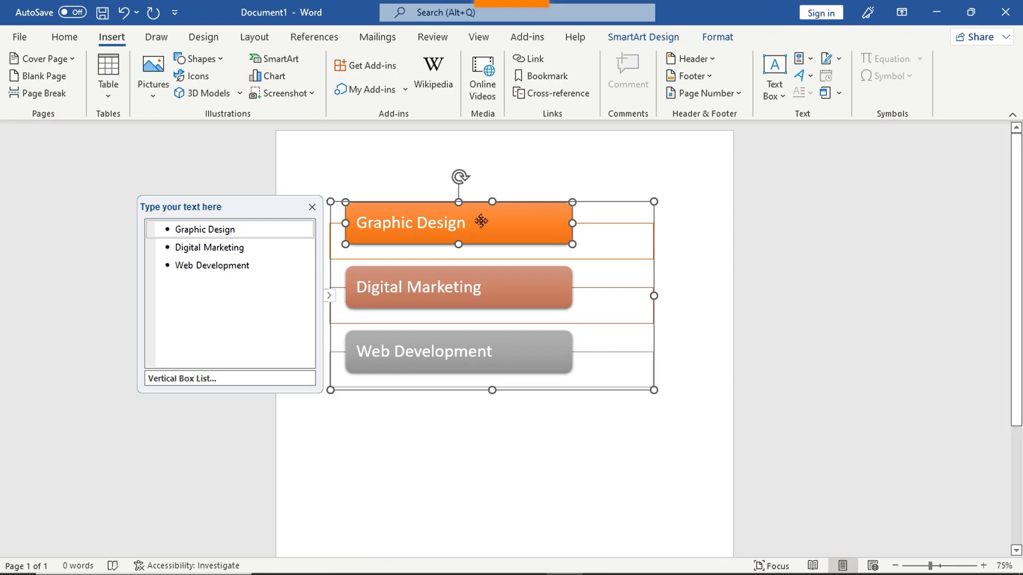
key("Delete")
left_click(514, 243)
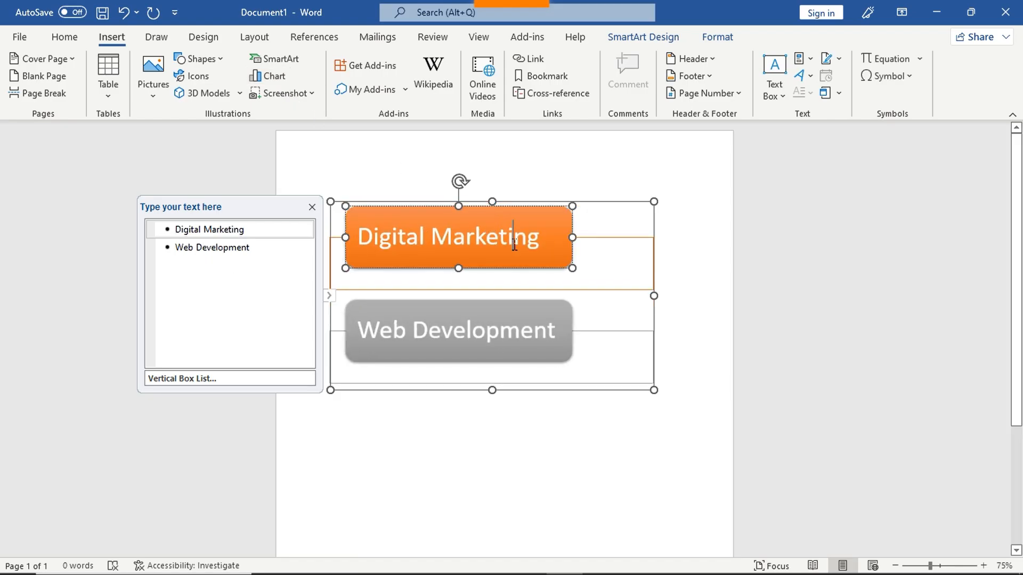
key("Delete")
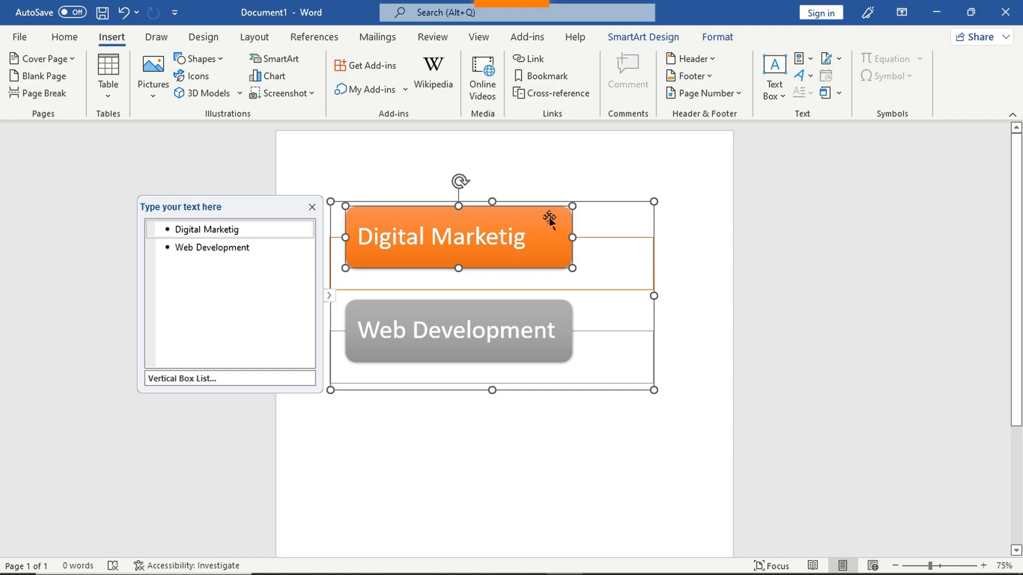
key("Delete")
left_click(543, 269)
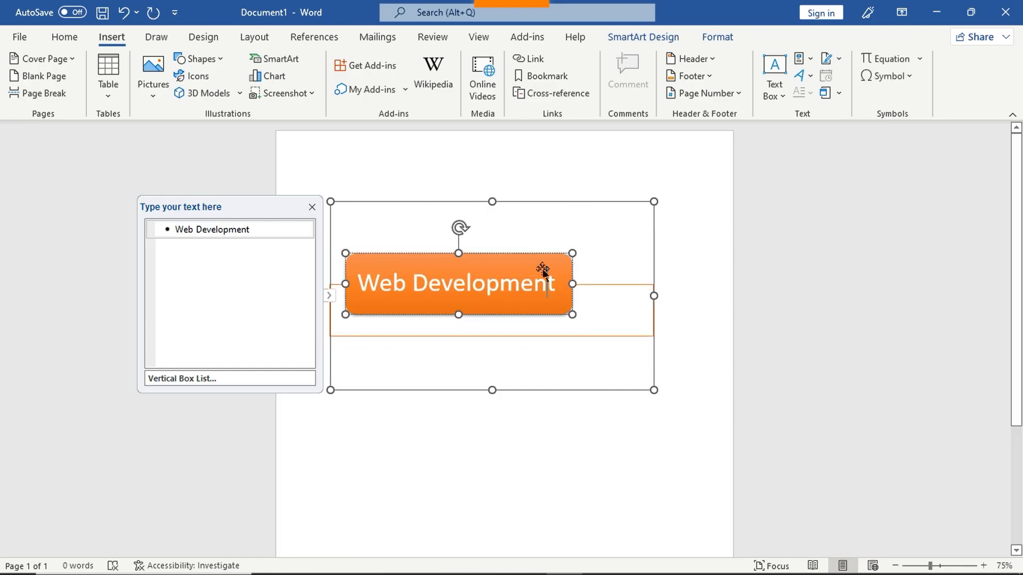
key("Delete")
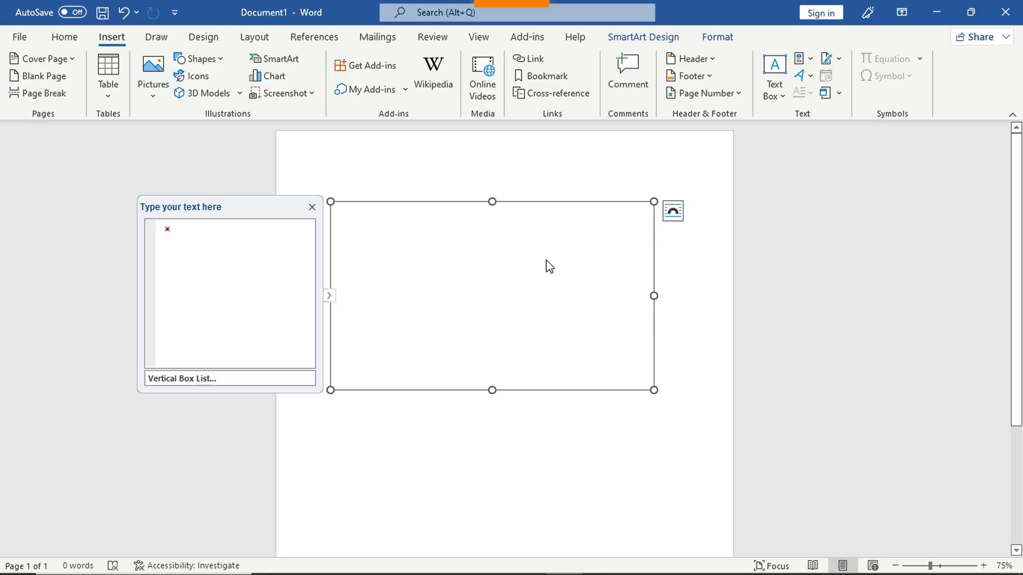
left_click(543, 203)
key("Delete")
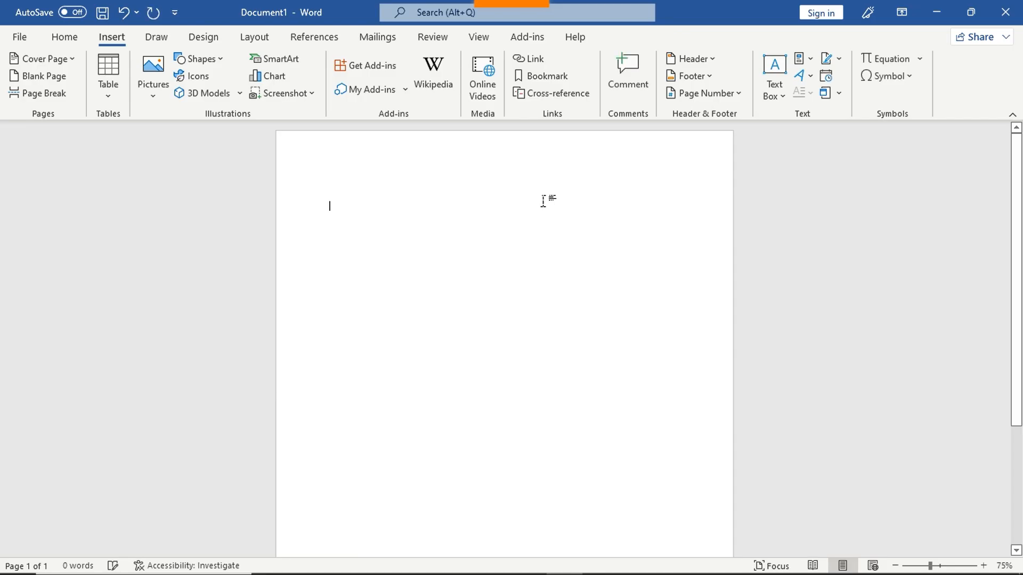
- Preview the Line and Bar chart types, and insert a standard 2-D pie chart into the blank page
left_click(281, 59)
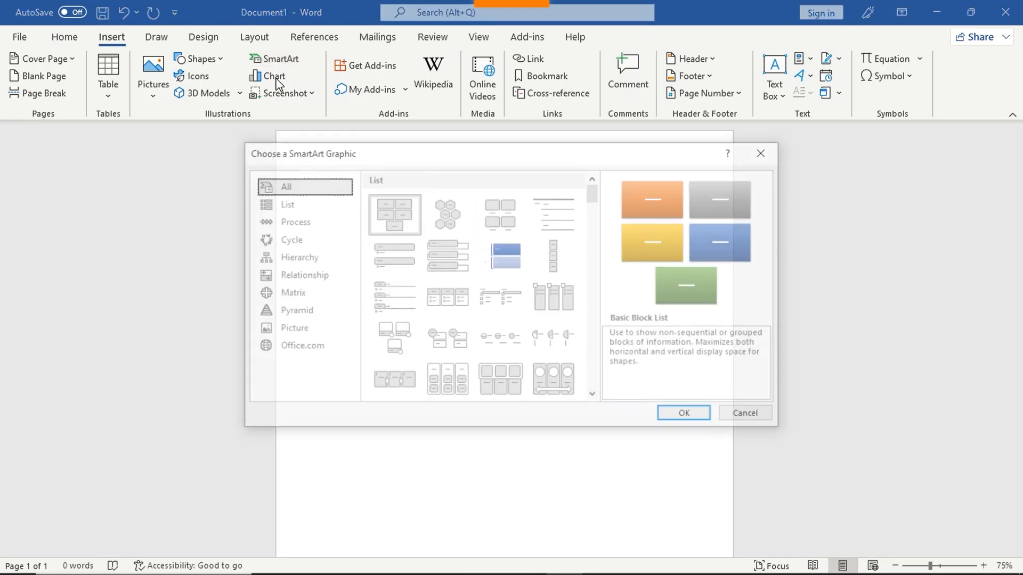
left_click(765, 174)
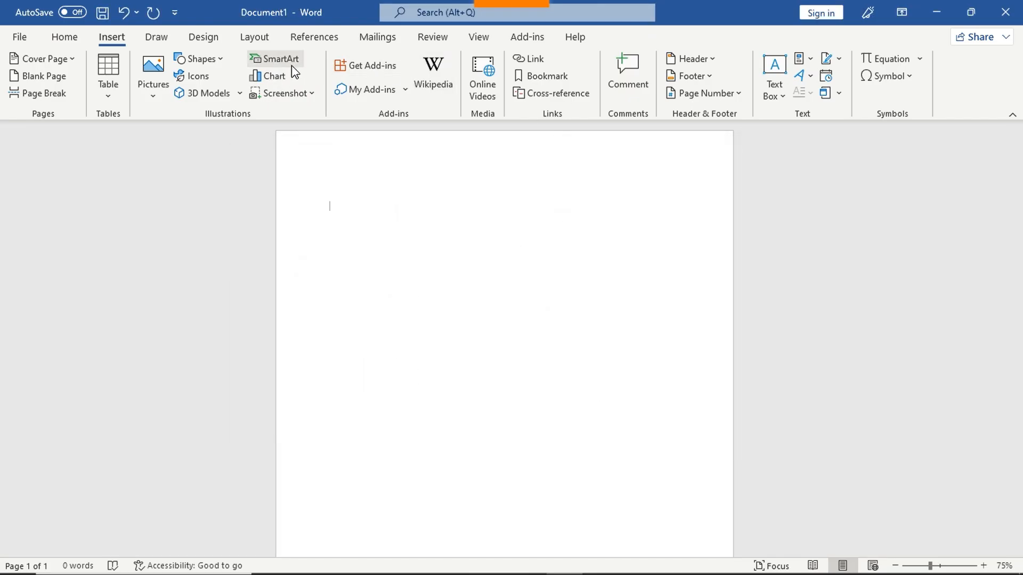
left_click(269, 76)
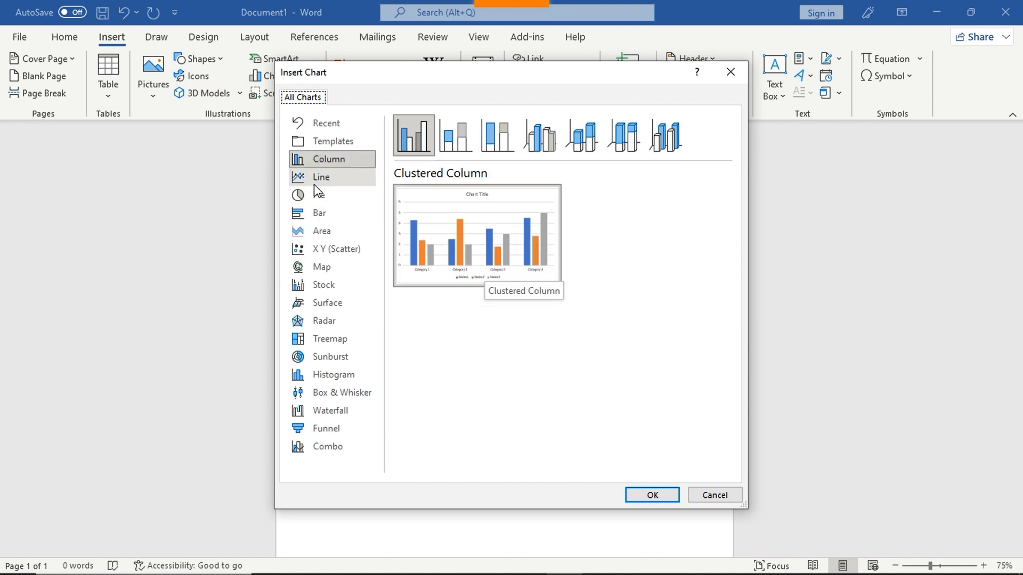
mouse_move(426, 197)
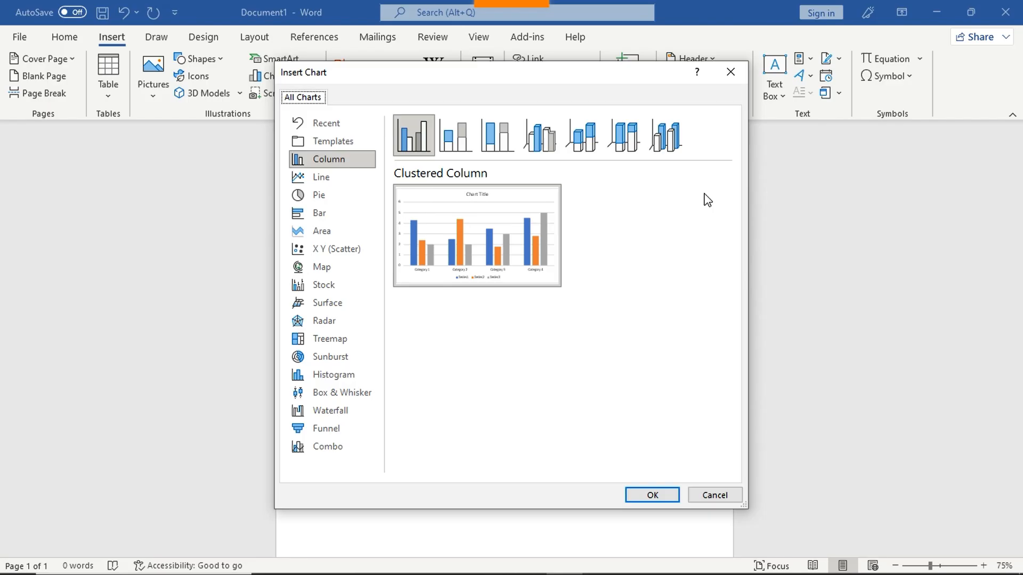
left_click(347, 186)
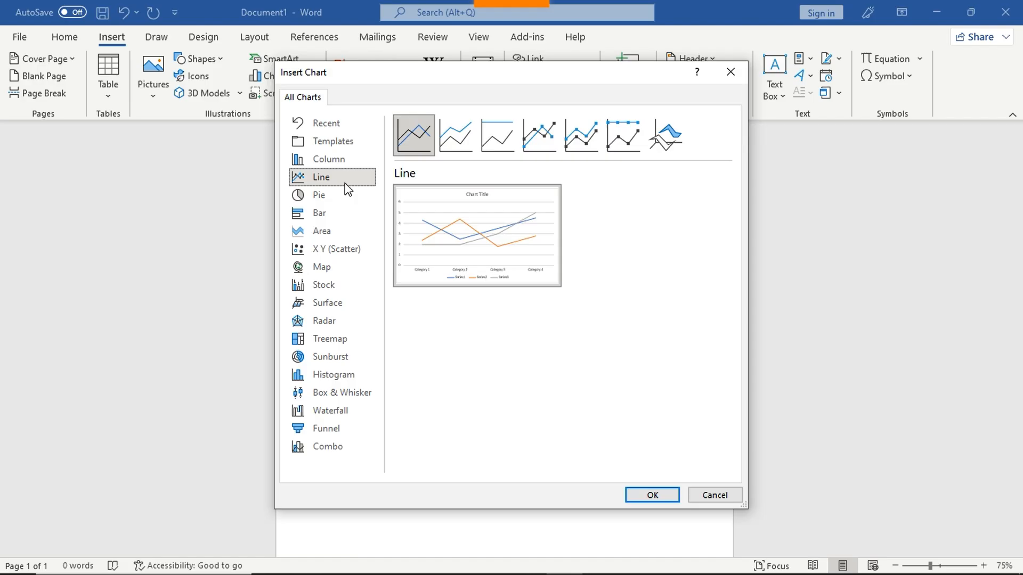
left_click(343, 197)
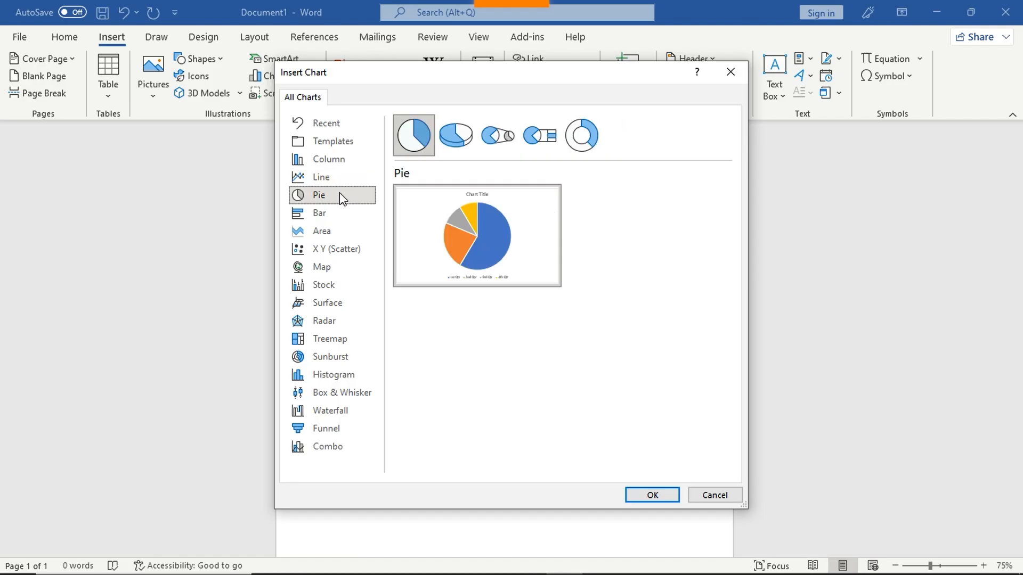
left_click(342, 214)
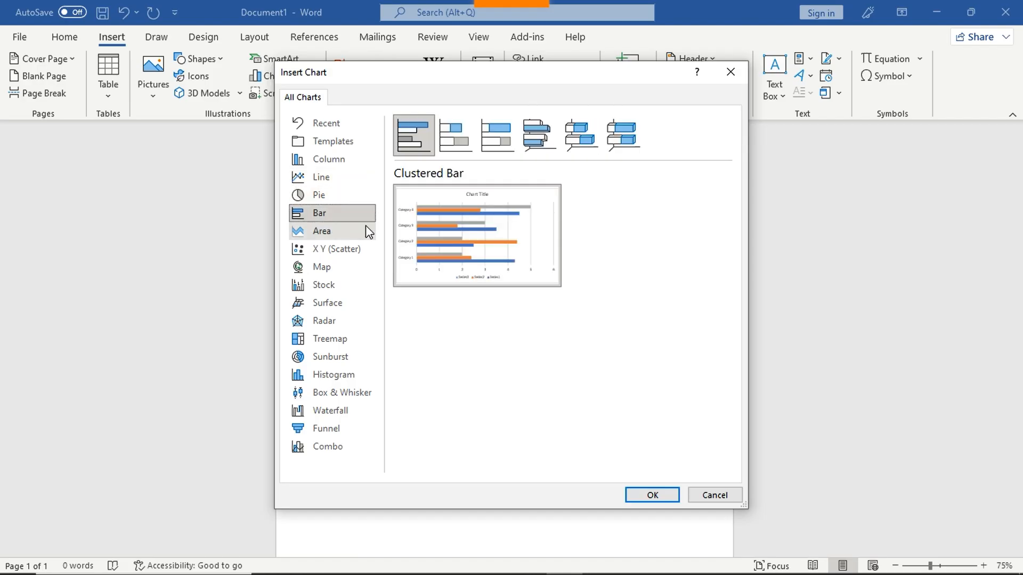
left_click(341, 201)
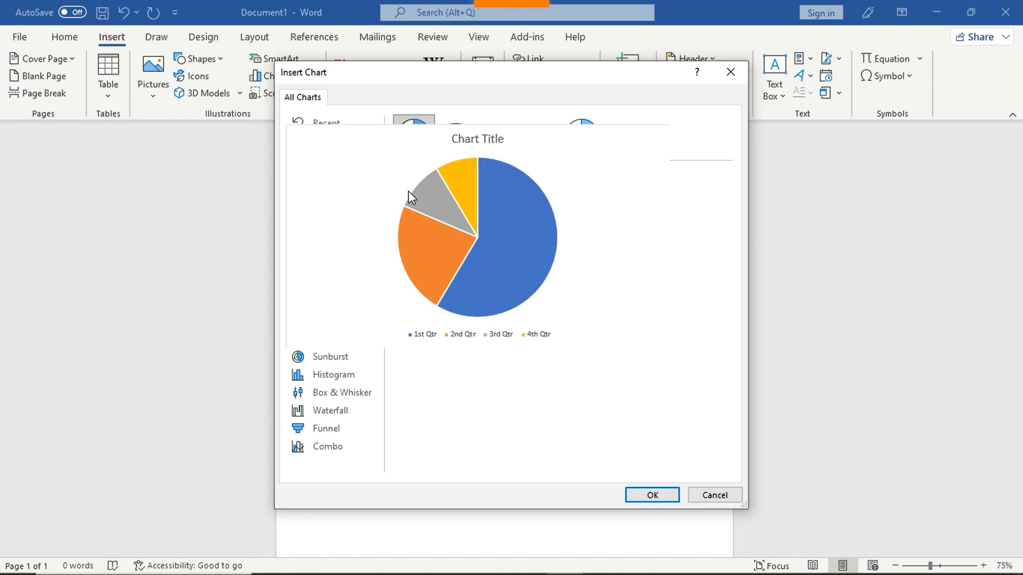
left_click(663, 497)
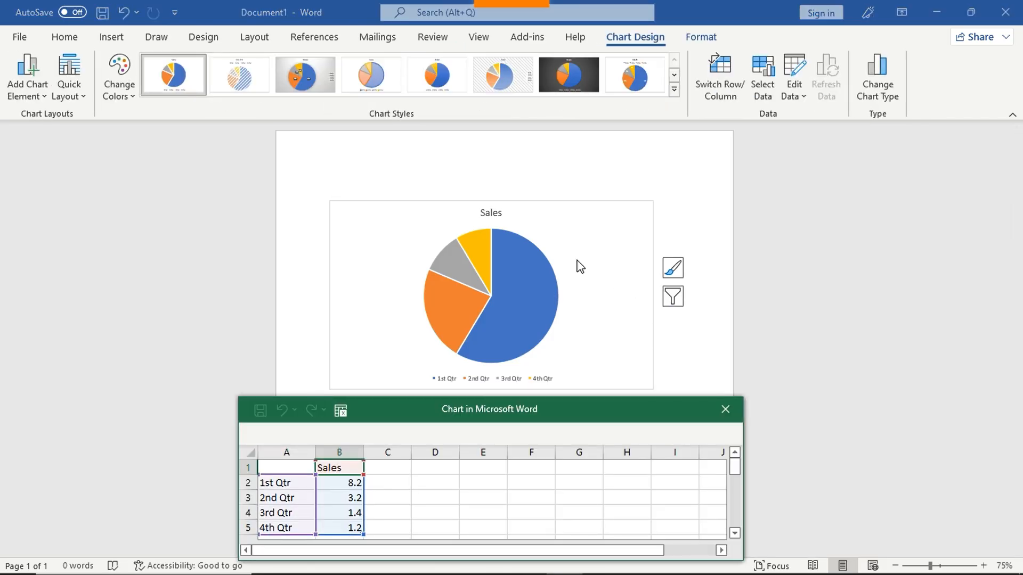
- Bring the pie chart fully into view and move its data sheet window clear below the chart
scroll(575, 264, "down", 3)
scroll(581, 269, "up", 1)
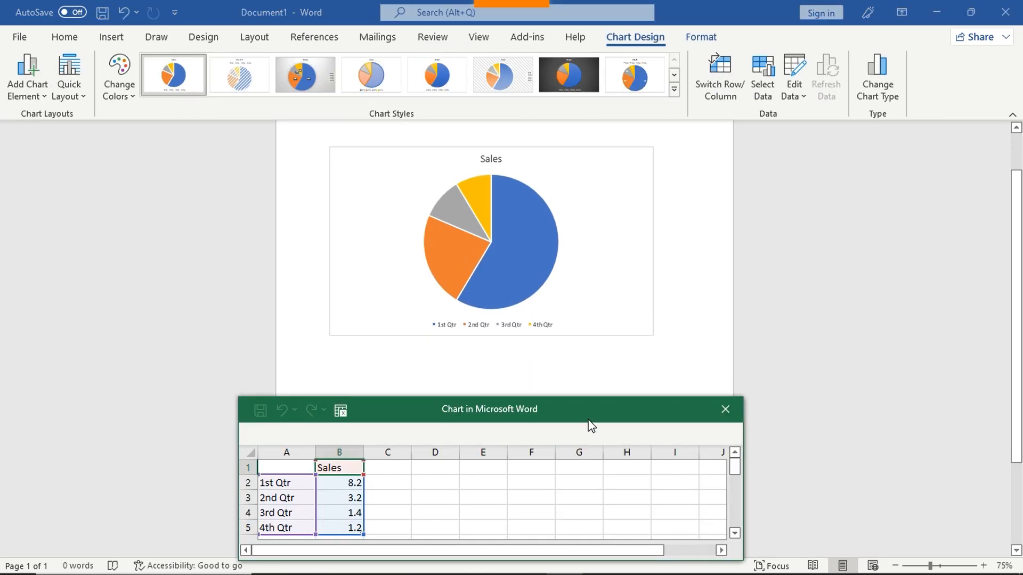
left_click_drag(588, 418, 657, 391)
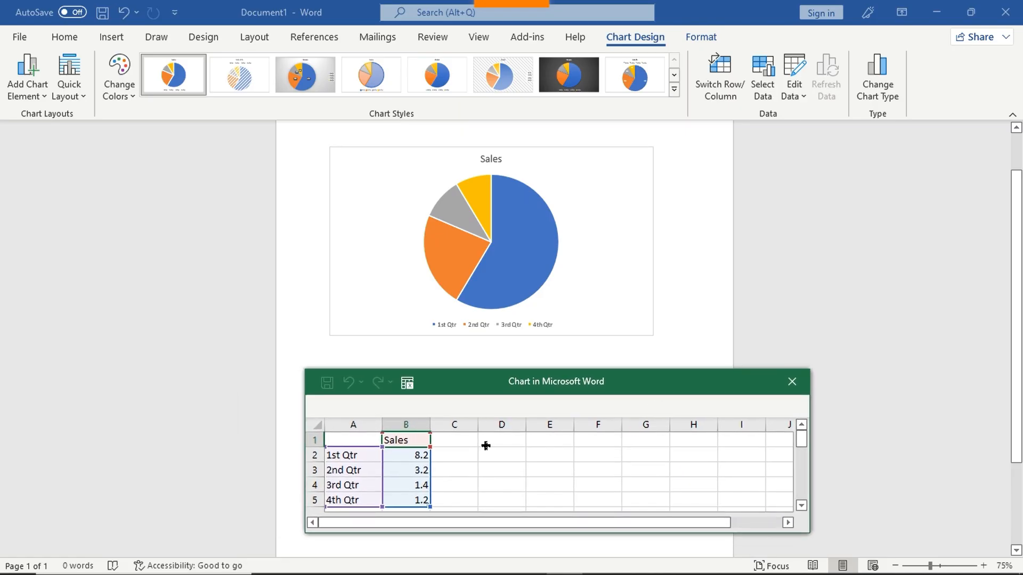
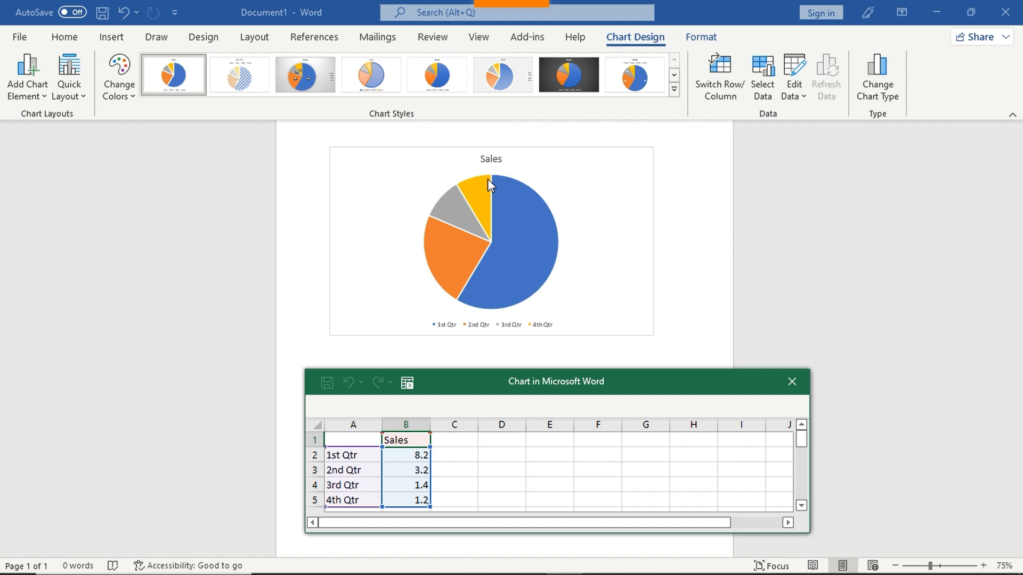
- Apply the last style in the Chart Styles gallery to the Sales pie chart
left_click(433, 248)
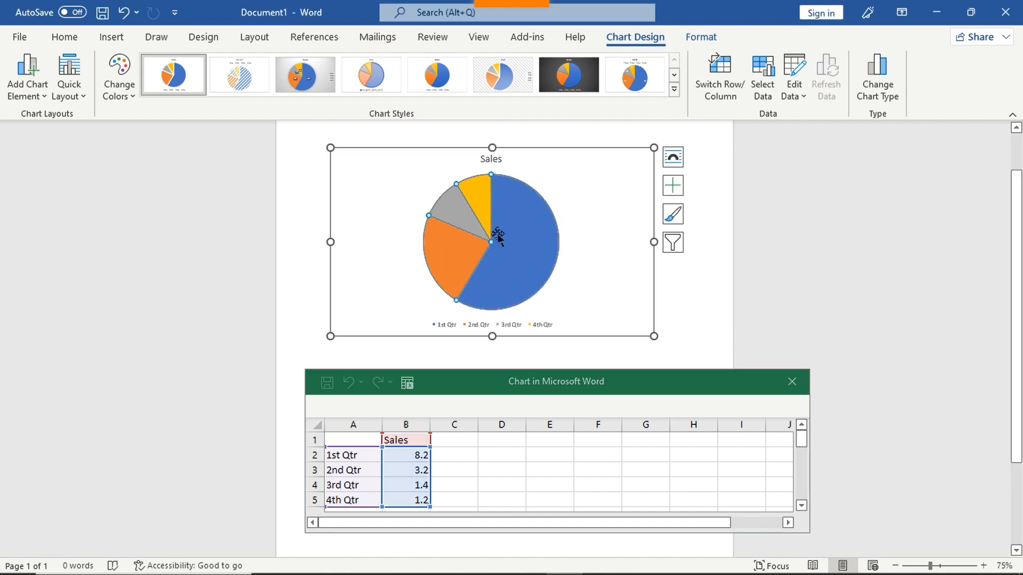
left_click(674, 89)
left_click(370, 118)
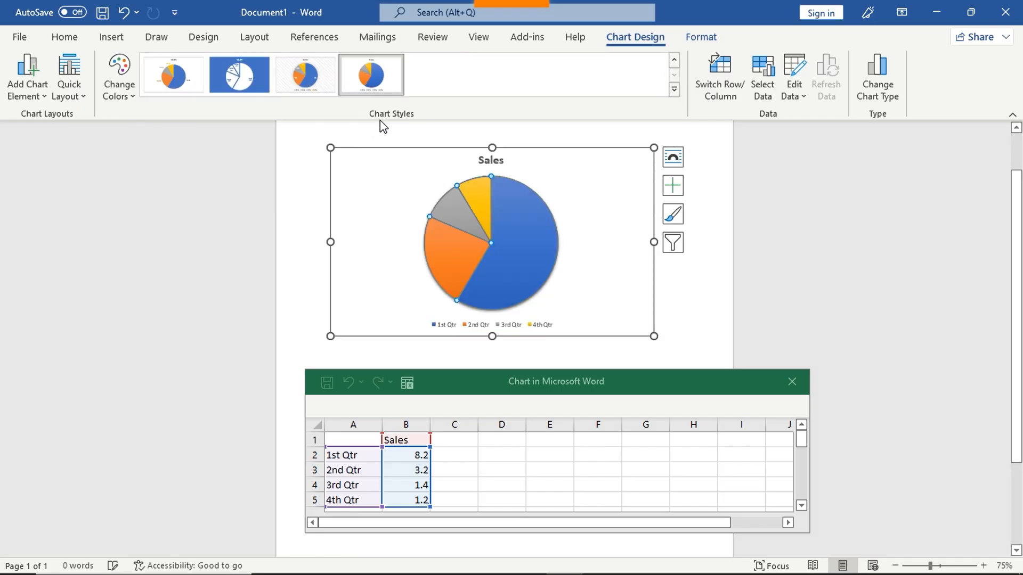
left_click(212, 173)
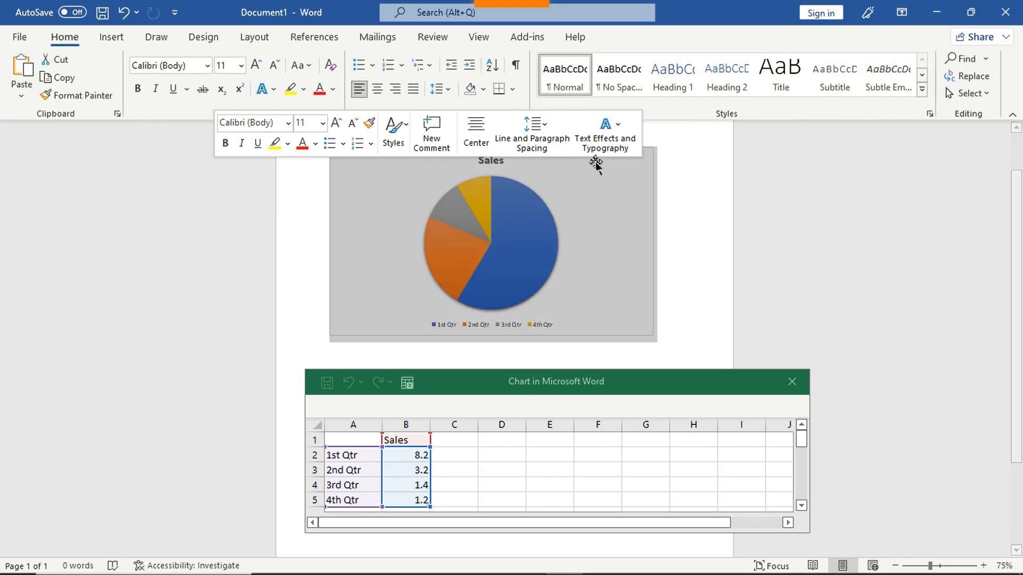
- Change the Sales pie chart to a Stacked Column chart after previewing the Bar and Line types
left_click(539, 220)
left_click(878, 86)
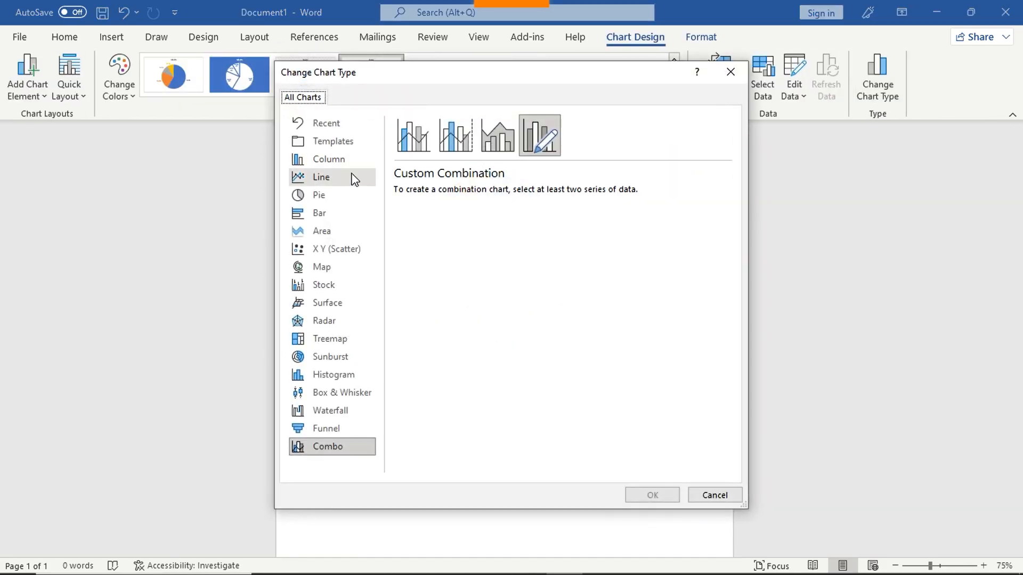
left_click(339, 215)
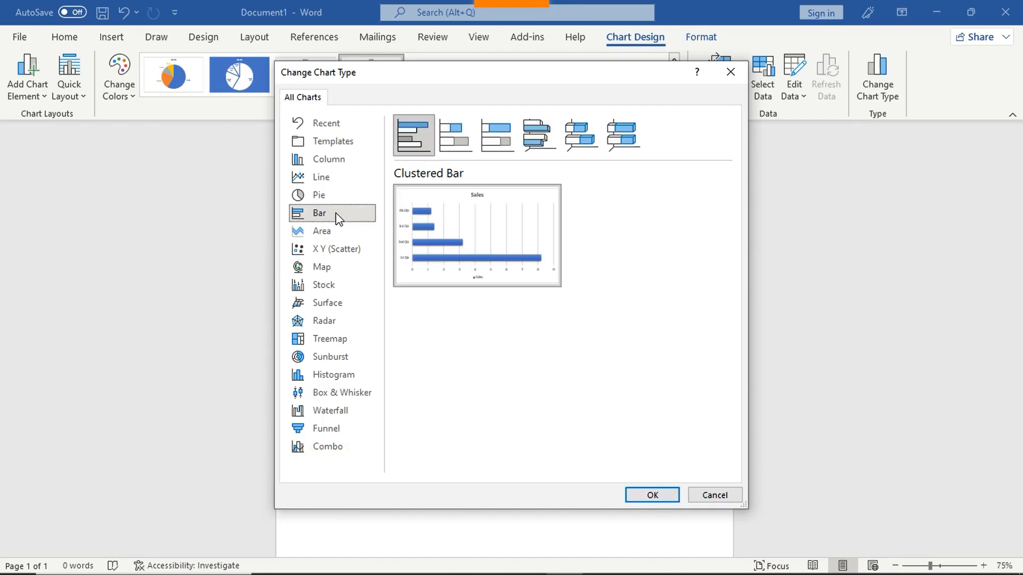
left_click(339, 177)
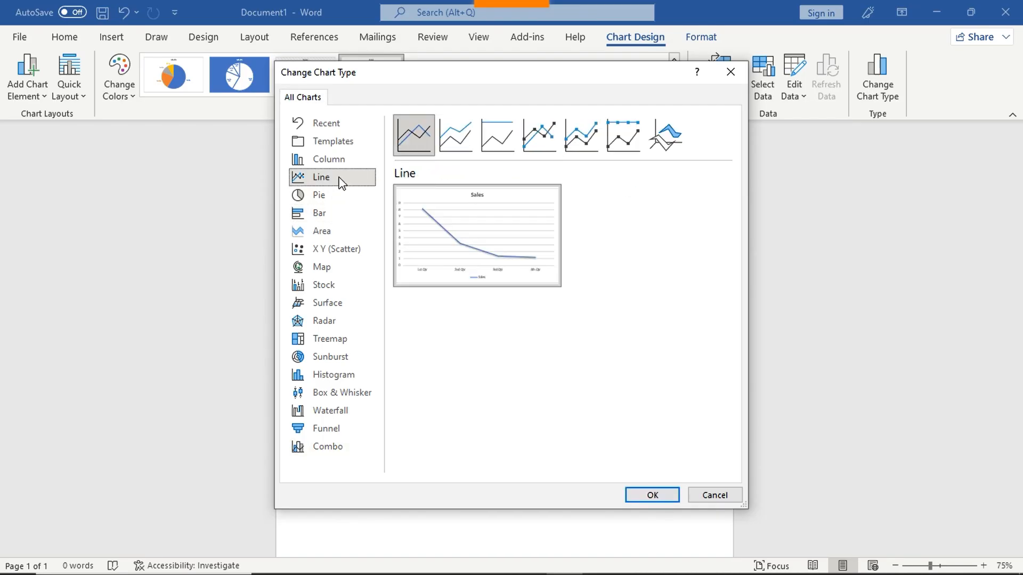
left_click(338, 160)
left_click(464, 152)
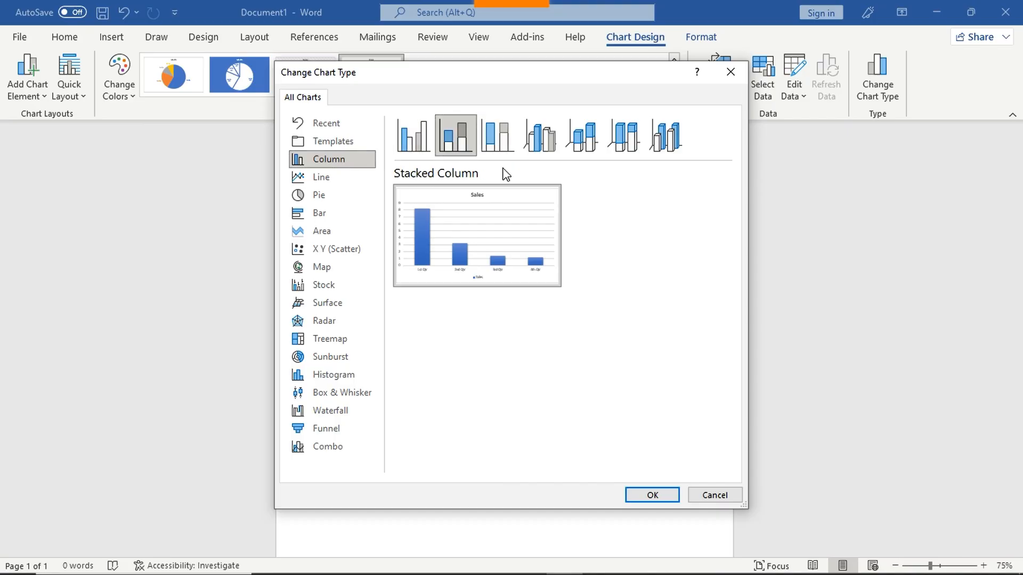
left_click(652, 495)
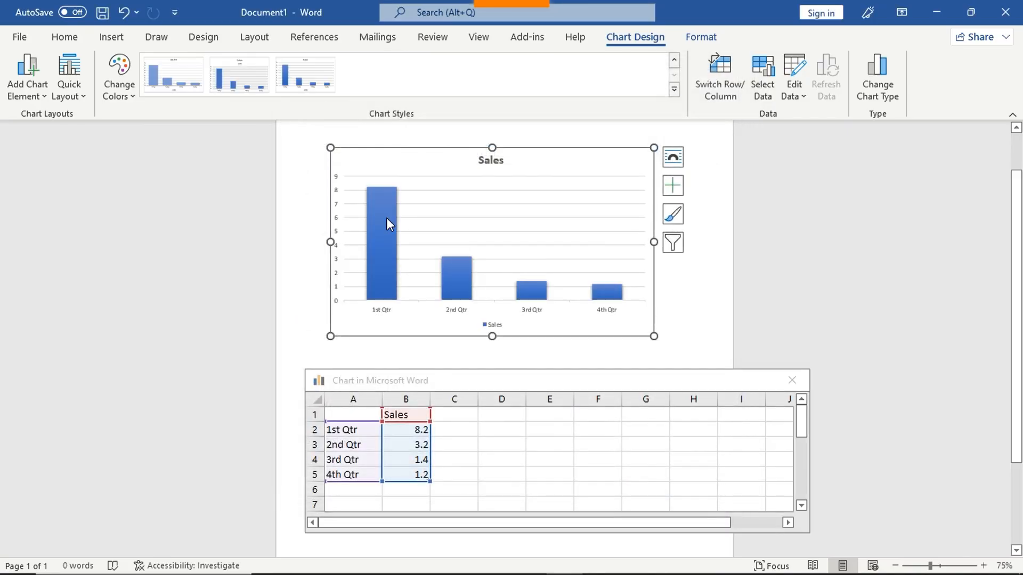
- Apply the fourth chart style, with a gray gradient background and data labels, to the Sales column chart
left_click(502, 245)
left_click(666, 301)
left_click(514, 258)
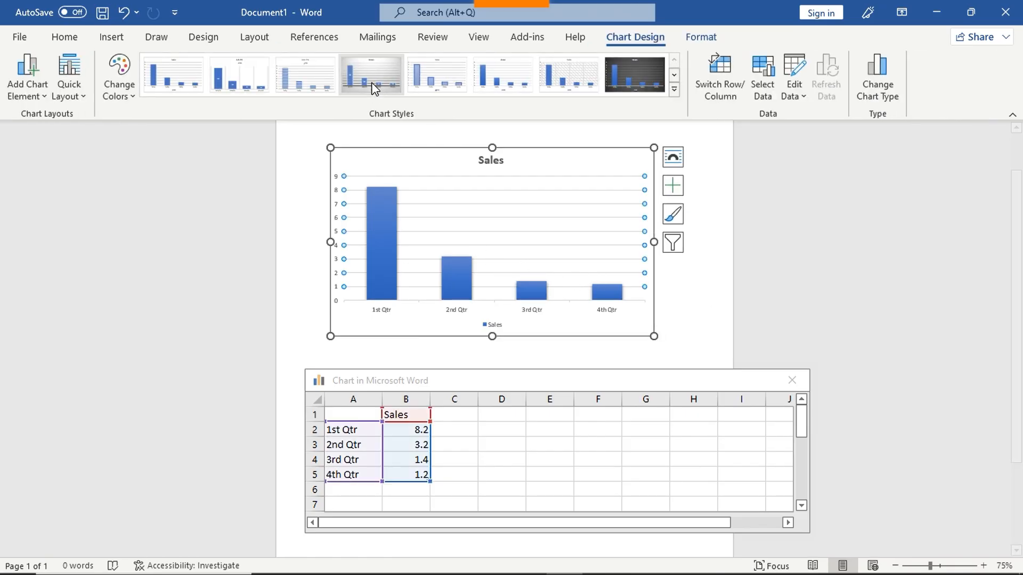
left_click(374, 88)
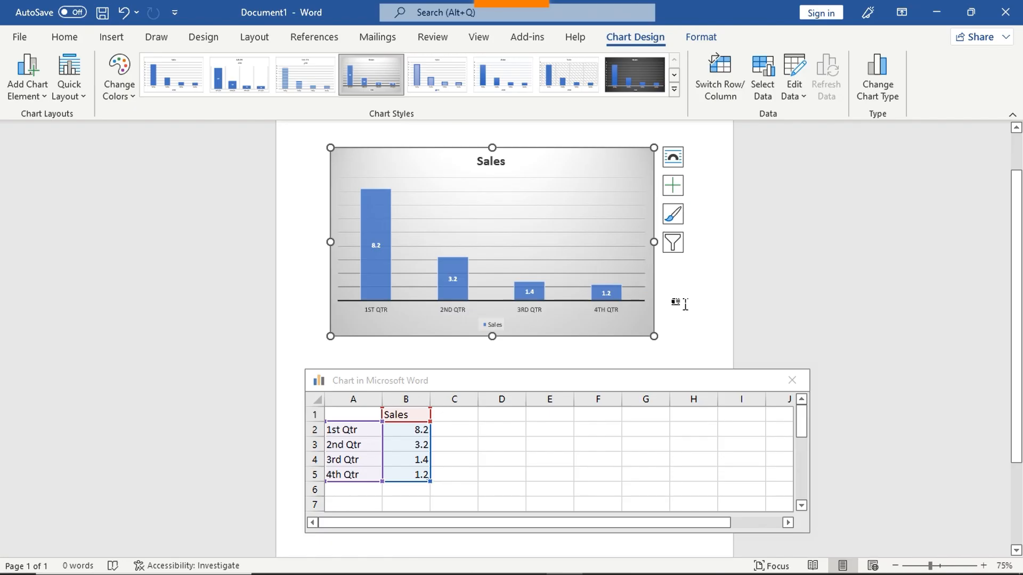
- Set the 2nd Qtr sales value in cell B3 of the chart's data sheet to 10
left_click(403, 429)
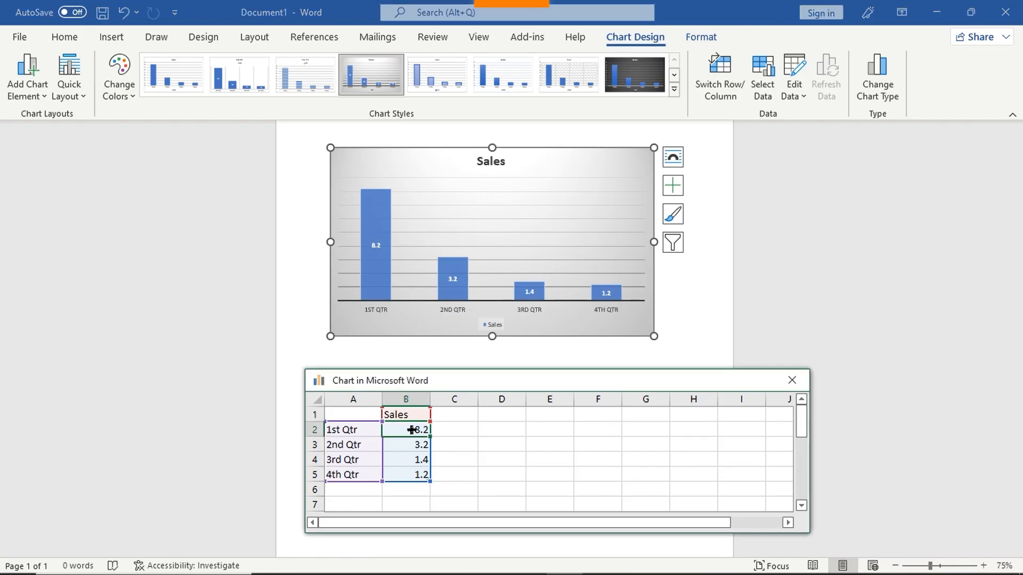
left_click(411, 429)
left_click(422, 453)
double_click(409, 445)
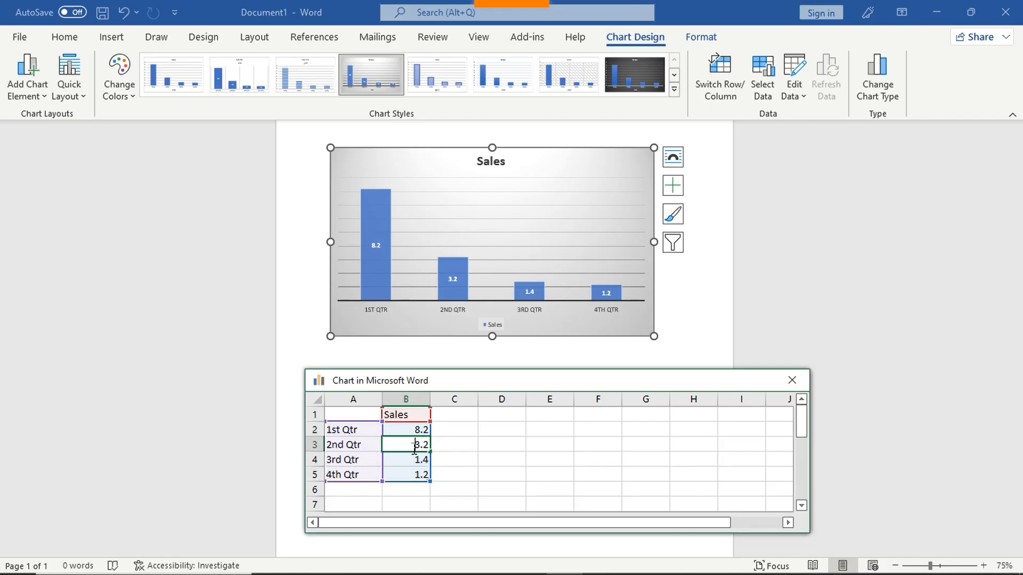
left_click_drag(413, 445, 433, 444)
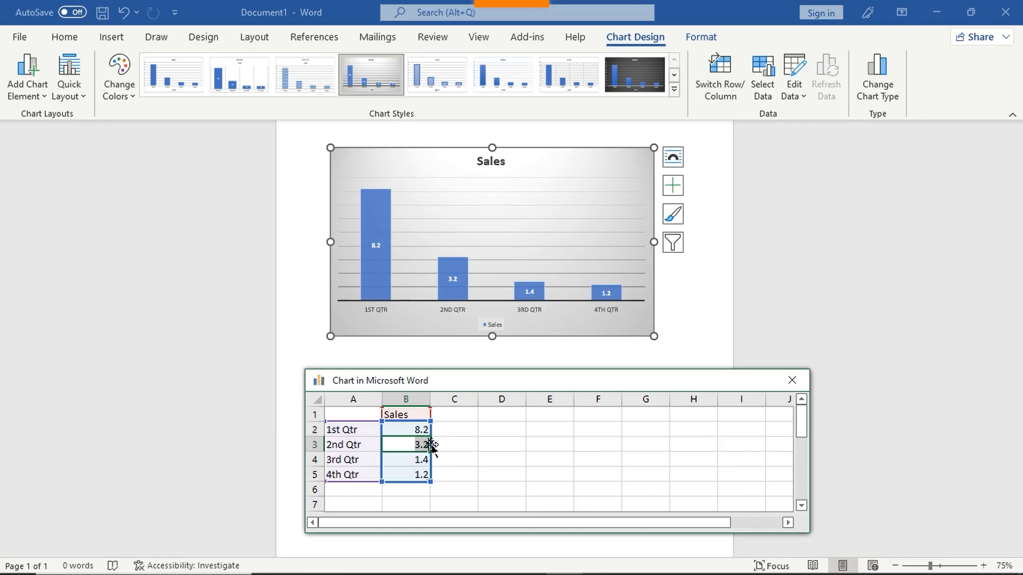
type("10")
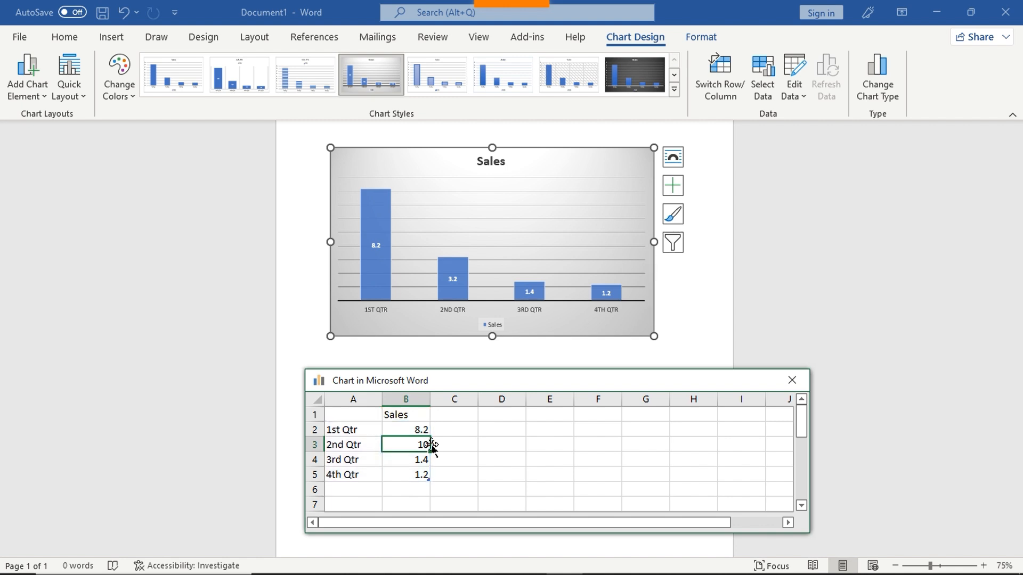
key("Return")
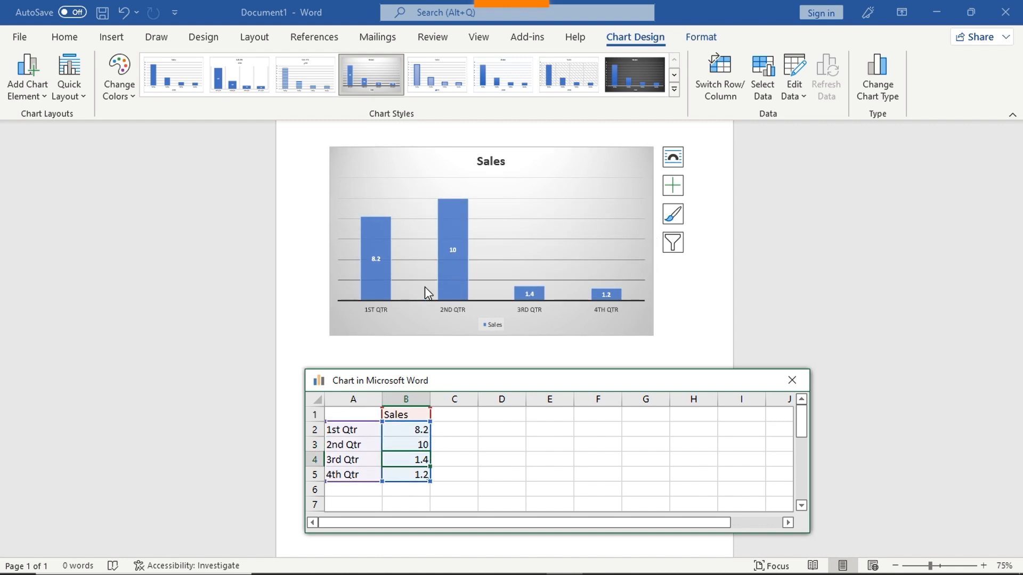
- Select the Sales column chart and remove it from the page
left_click(698, 273)
left_click(624, 327)
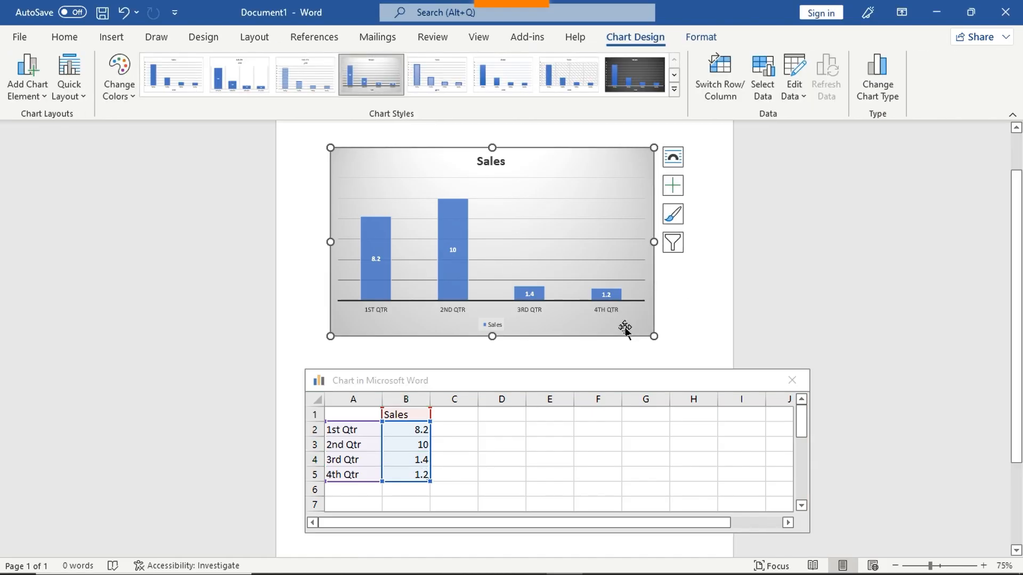
key("ctrl+z")
- Insert a screen clipping of the entire browser window showing the Freepik logo search page
left_click(110, 38)
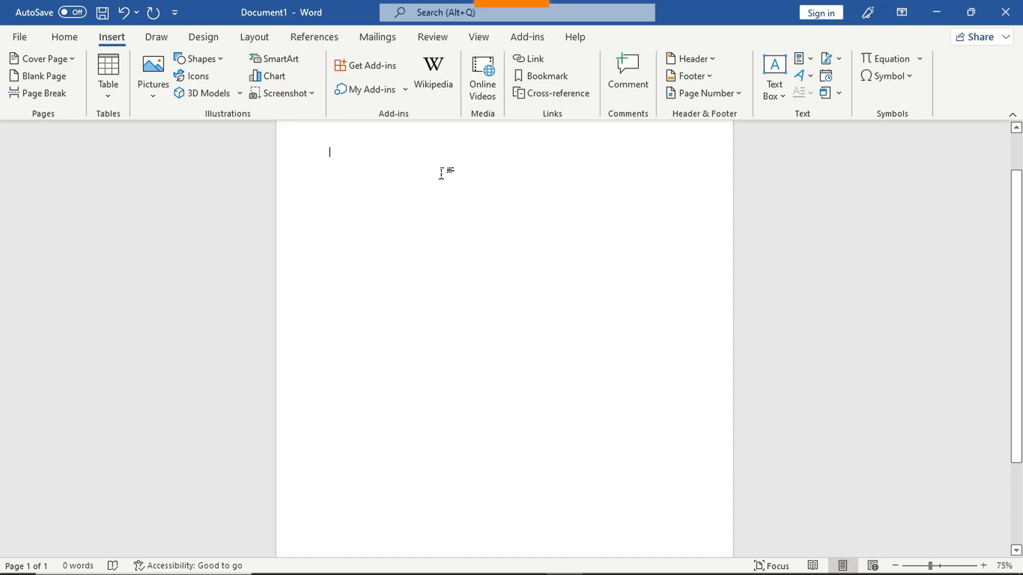
scroll(442, 181, "up", 1)
scroll(405, 186, "down", 1)
scroll(497, 246, "up", 1)
scroll(492, 237, "down", 1)
left_click(296, 95)
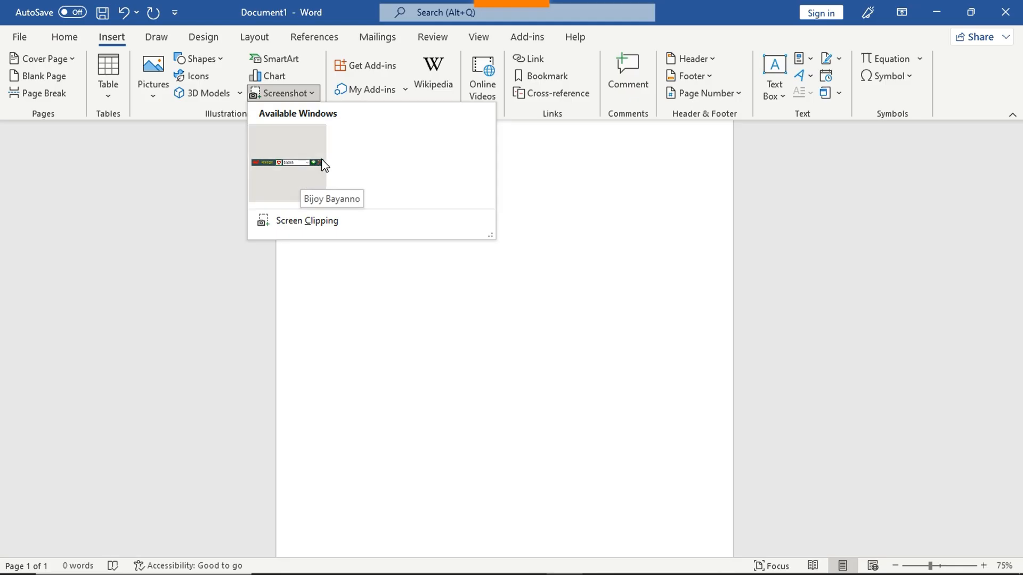
left_click(302, 228)
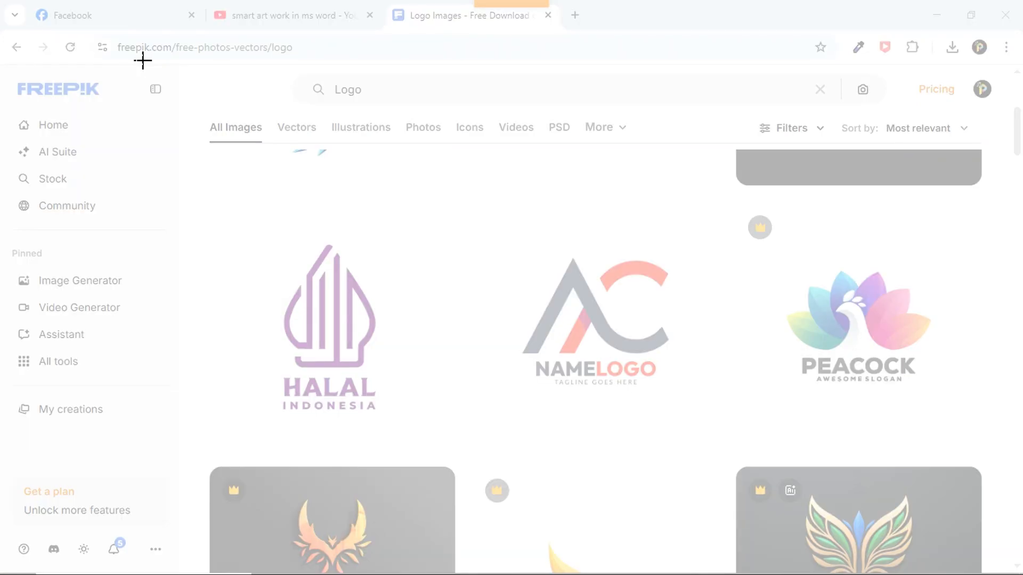
left_click_drag(1, 0, 1022, 574)
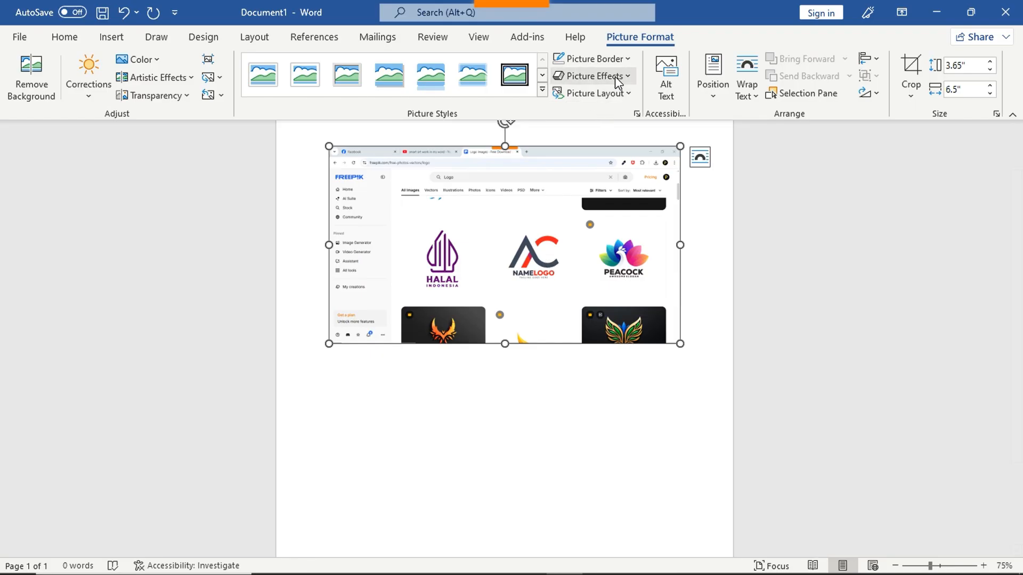
- Delete the Freepik screen clipping from the document
left_click(111, 37)
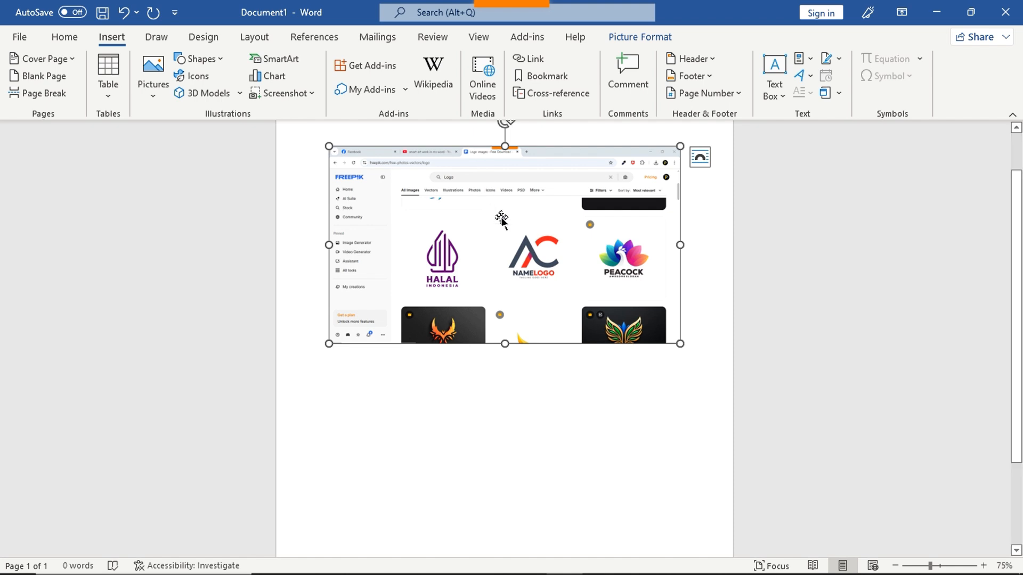
key("Delete")
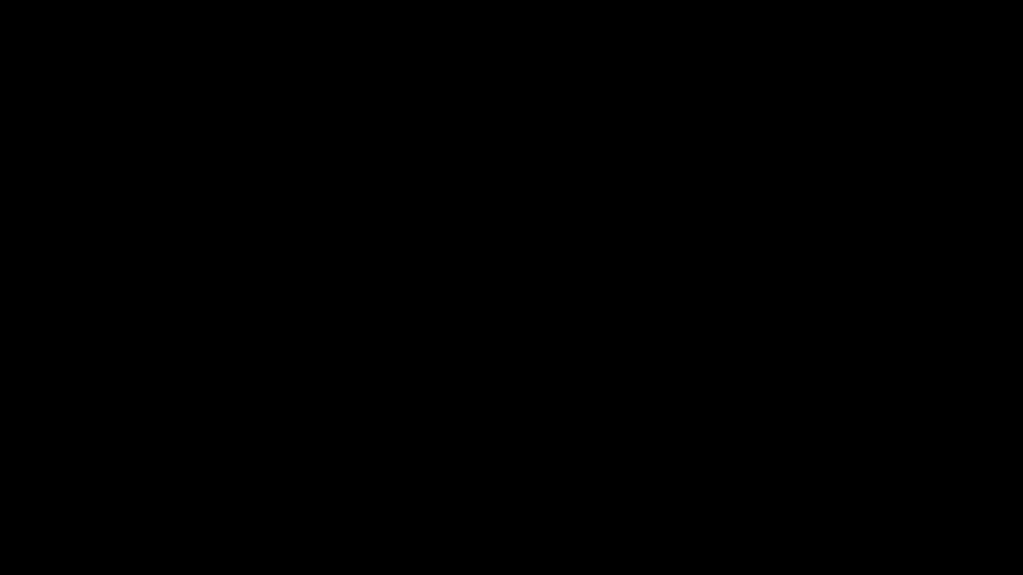